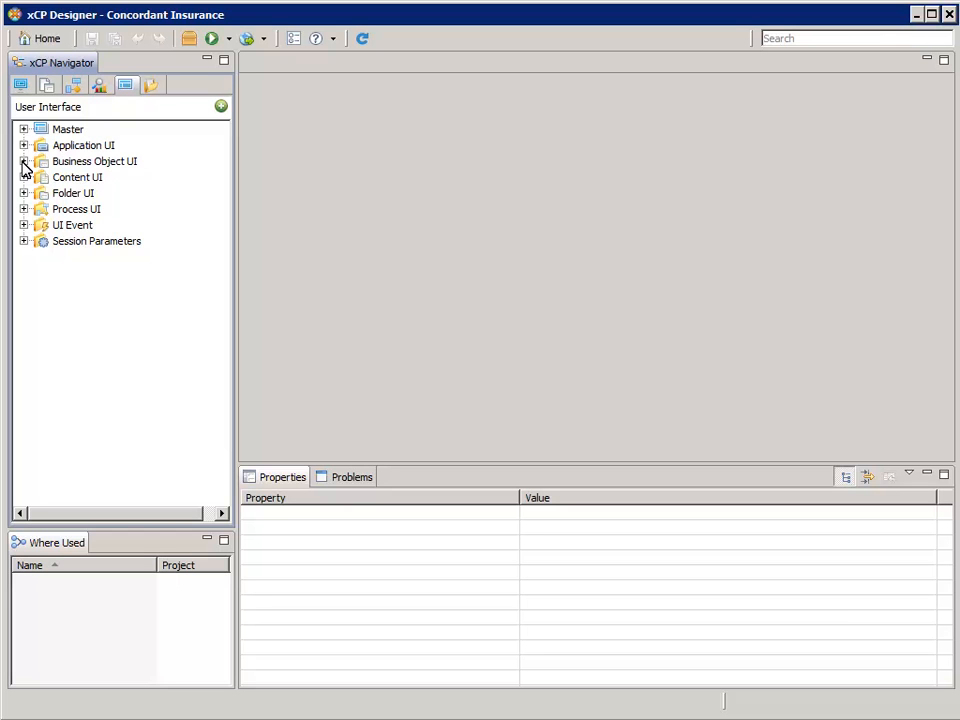
Open the Create Policy page of the Policy business object to view its layout.
{"action": "left_click", "coordinate": [23, 162]}
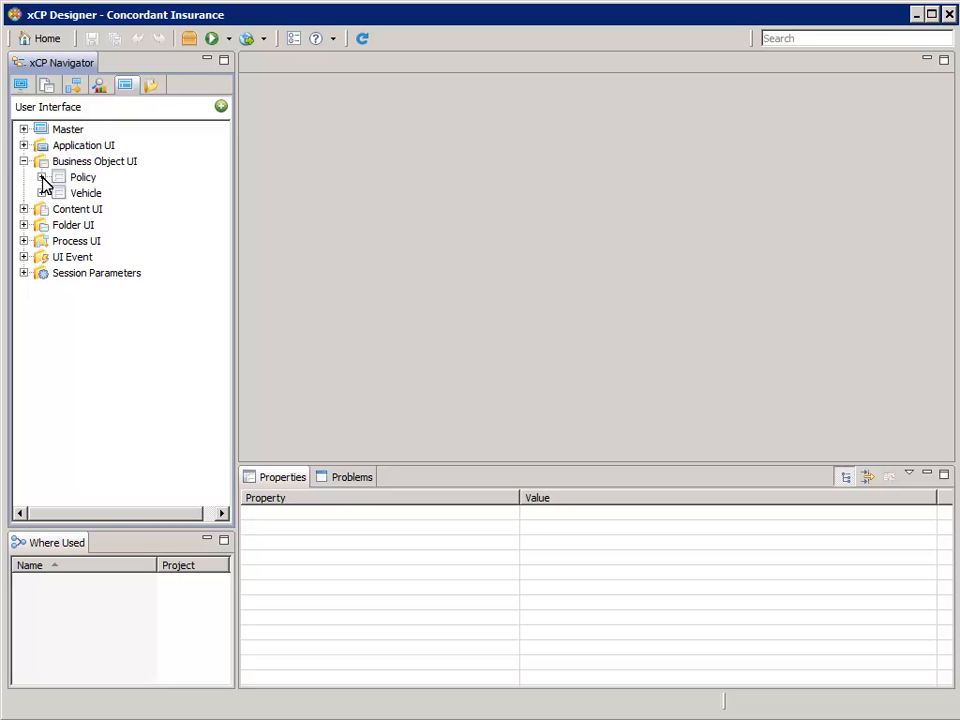
{"action": "left_click", "coordinate": [41, 178]}
{"action": "left_click", "coordinate": [97, 195]}
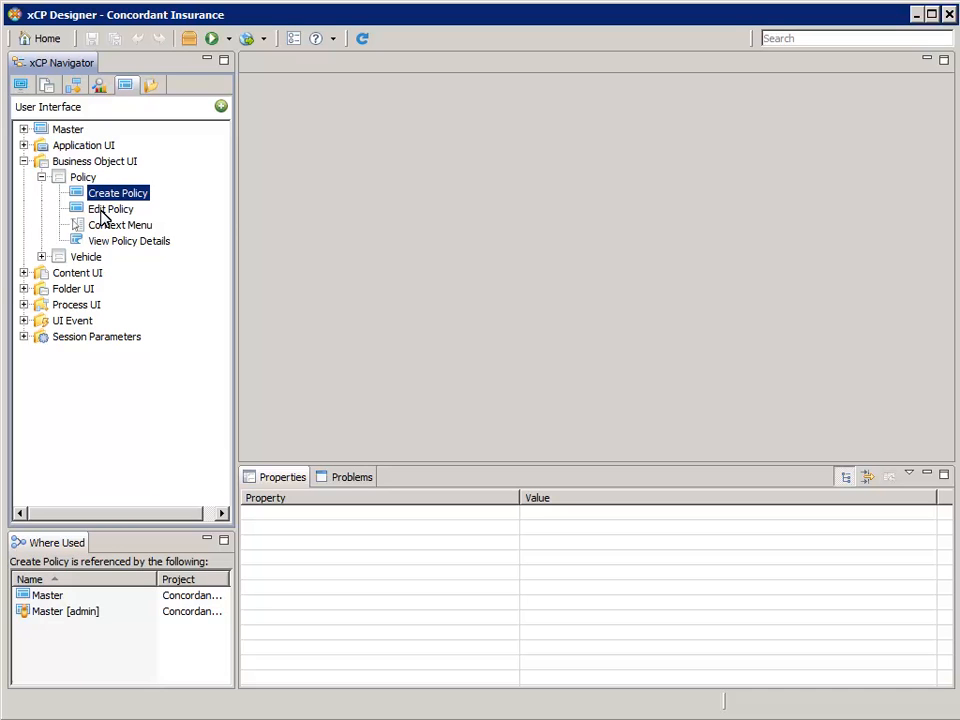
{"action": "left_click", "coordinate": [102, 210]}
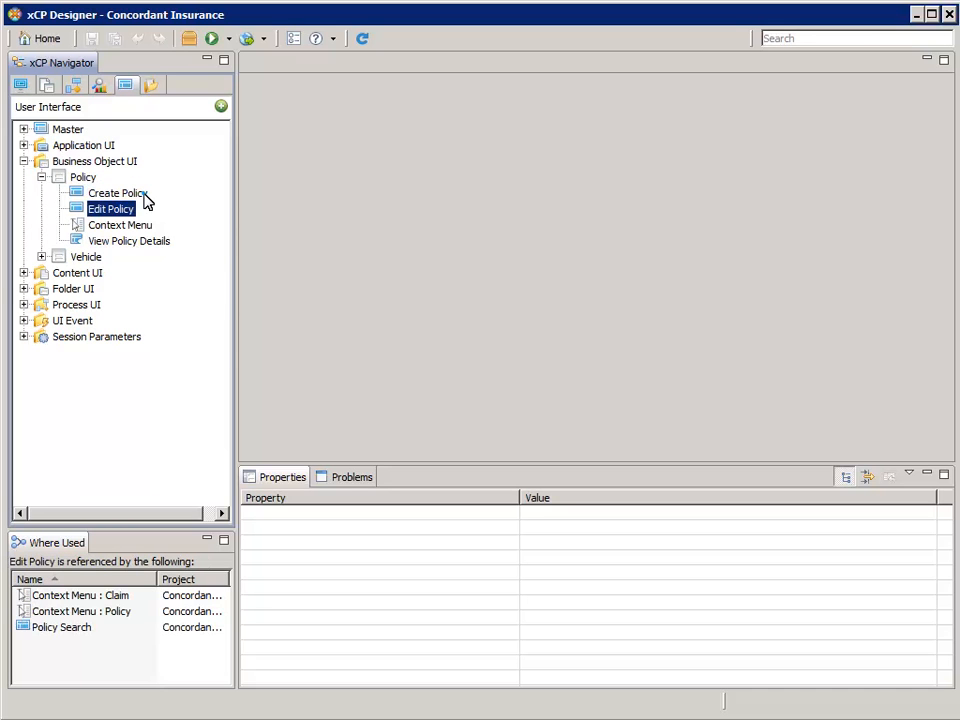
{"action": "right_click", "coordinate": [146, 201]}
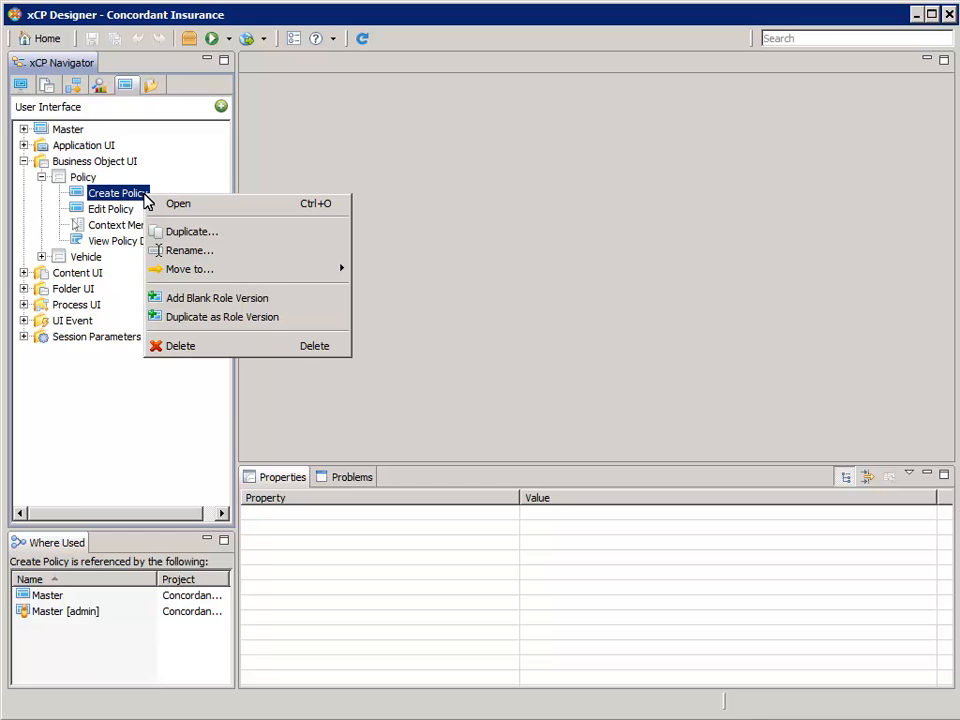
{"action": "left_click", "coordinate": [185, 206]}
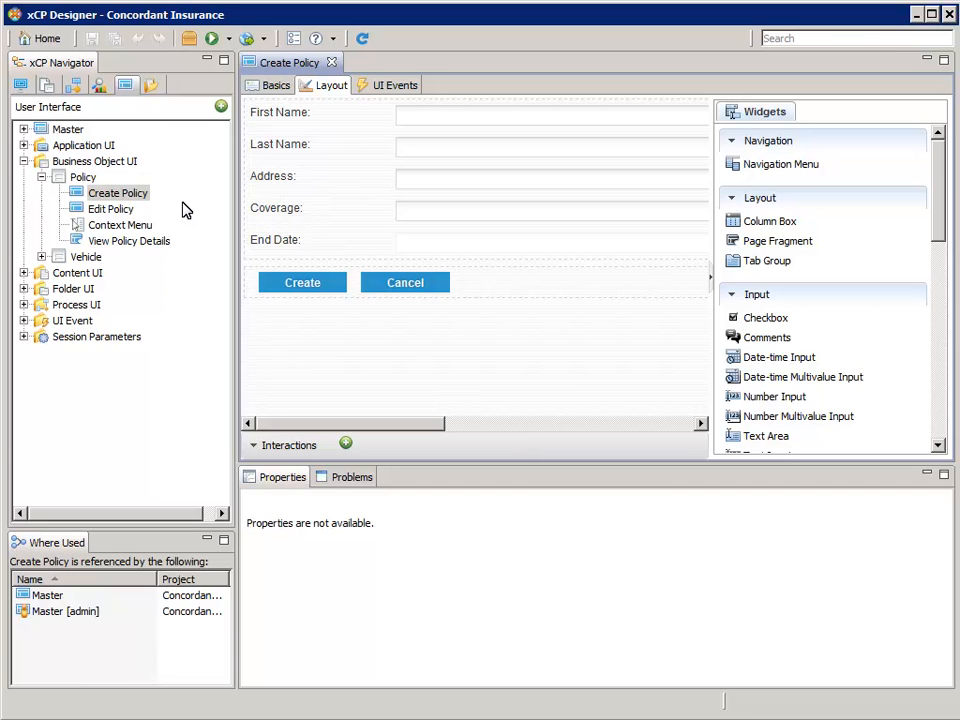
Locate the View Claim Document page in Content UI and the View Claim page in Folder UI.
{"action": "left_click", "coordinate": [24, 273]}
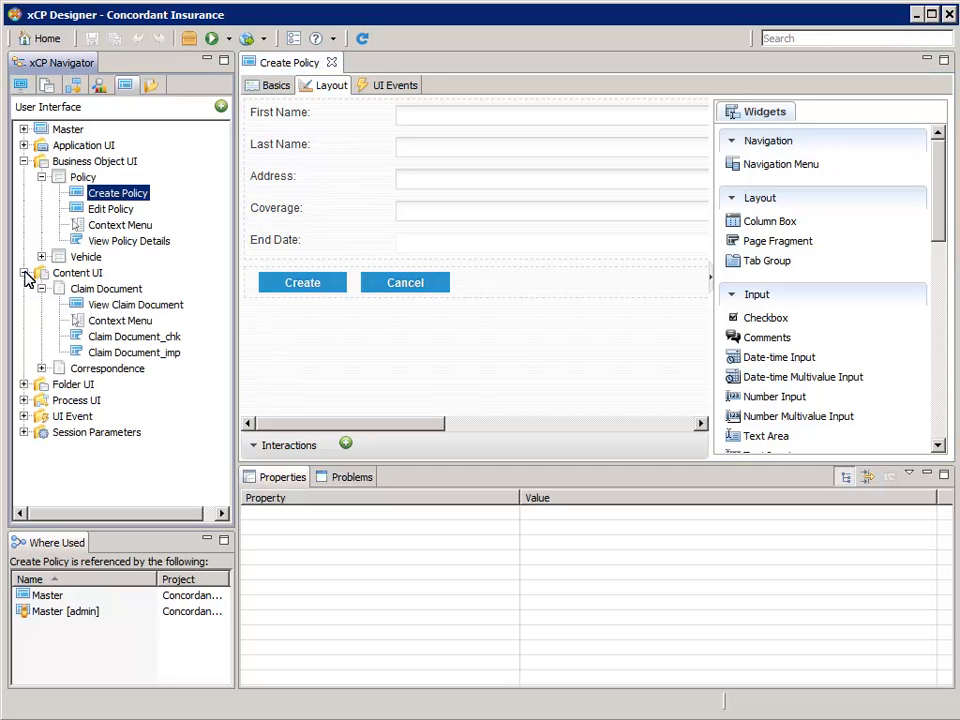
{"action": "left_click", "coordinate": [90, 305]}
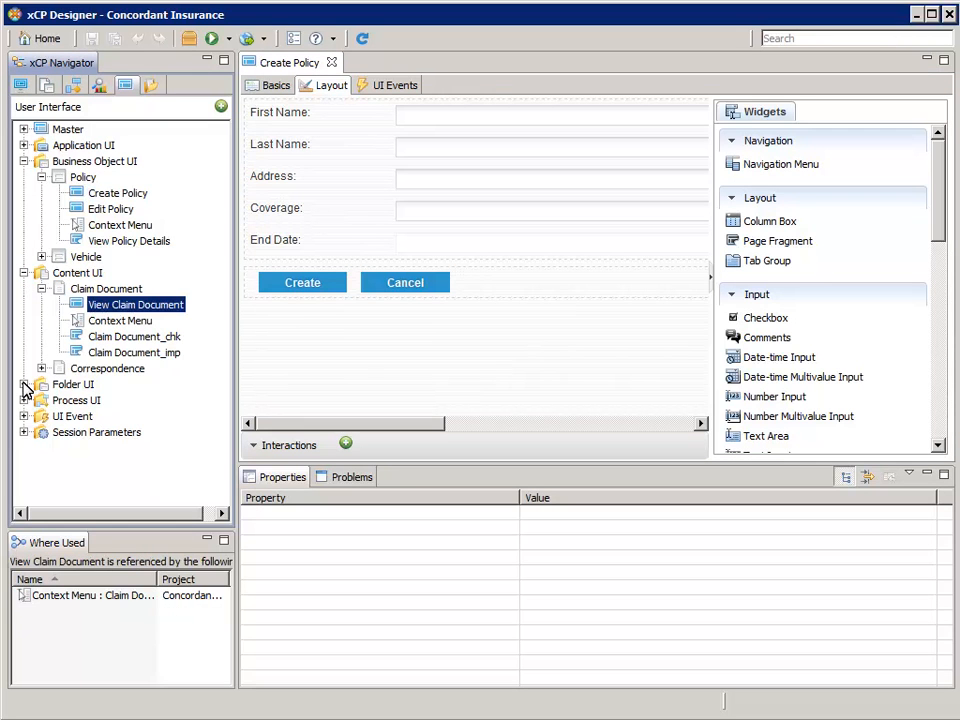
{"action": "left_click", "coordinate": [24, 385]}
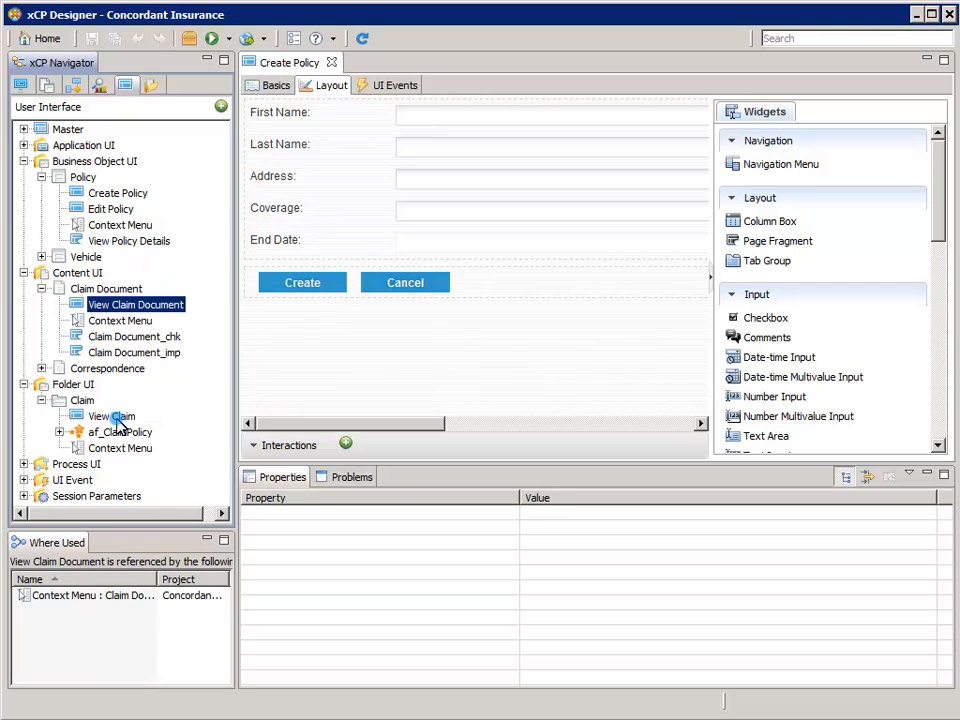
{"action": "left_click", "coordinate": [115, 417]}
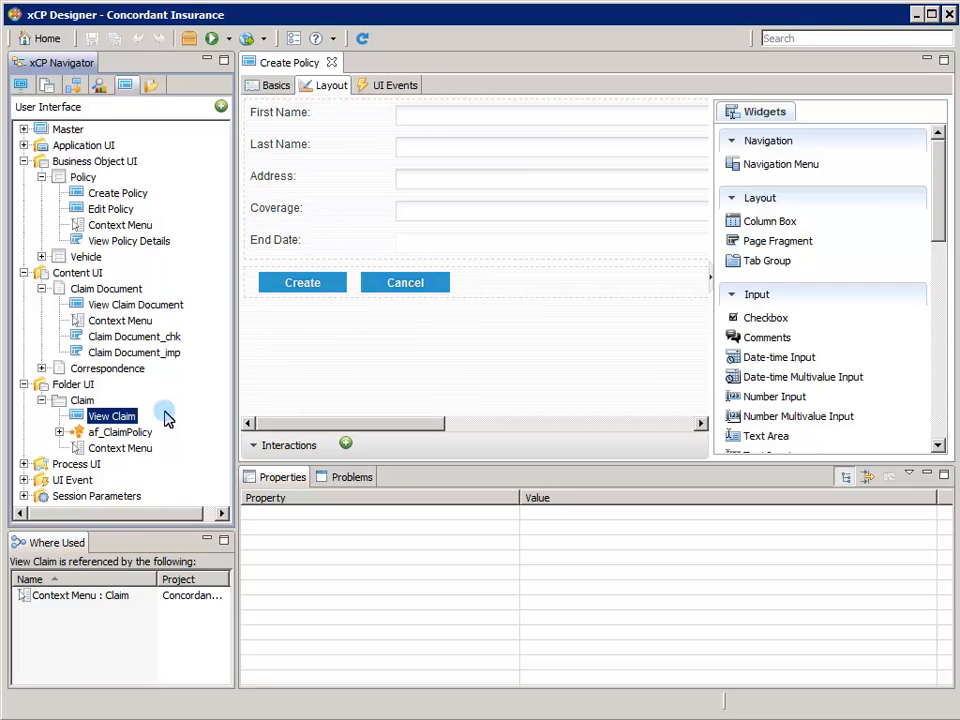
Create a new page for the Vehicle business object with the generated Edit Vehicle widgets and bindings.
{"action": "left_click", "coordinate": [41, 257]}
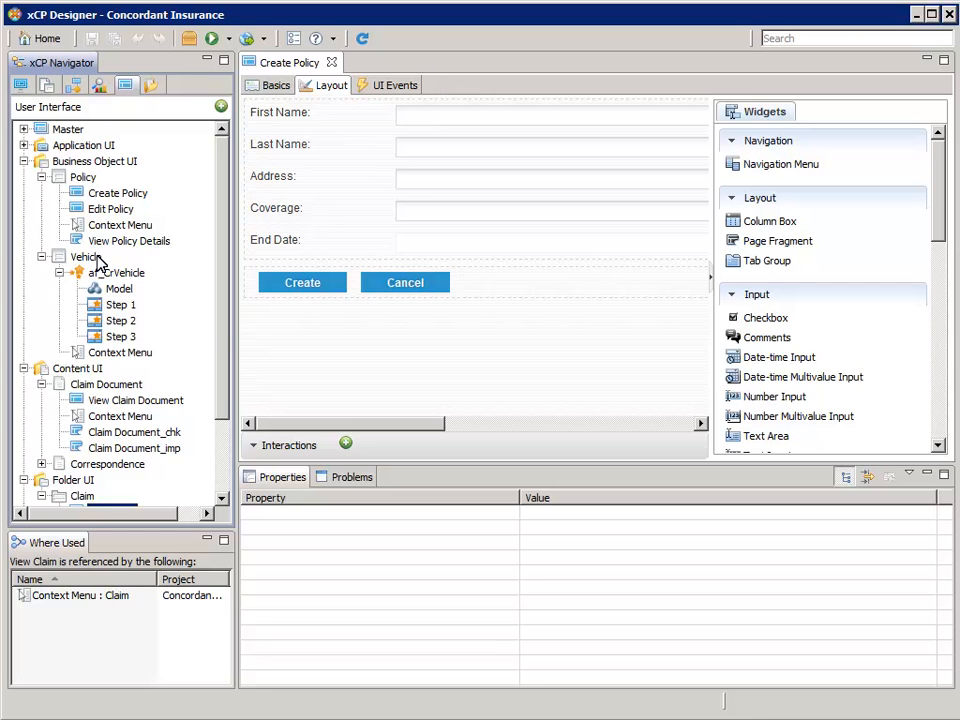
{"action": "right_click", "coordinate": [88, 257]}
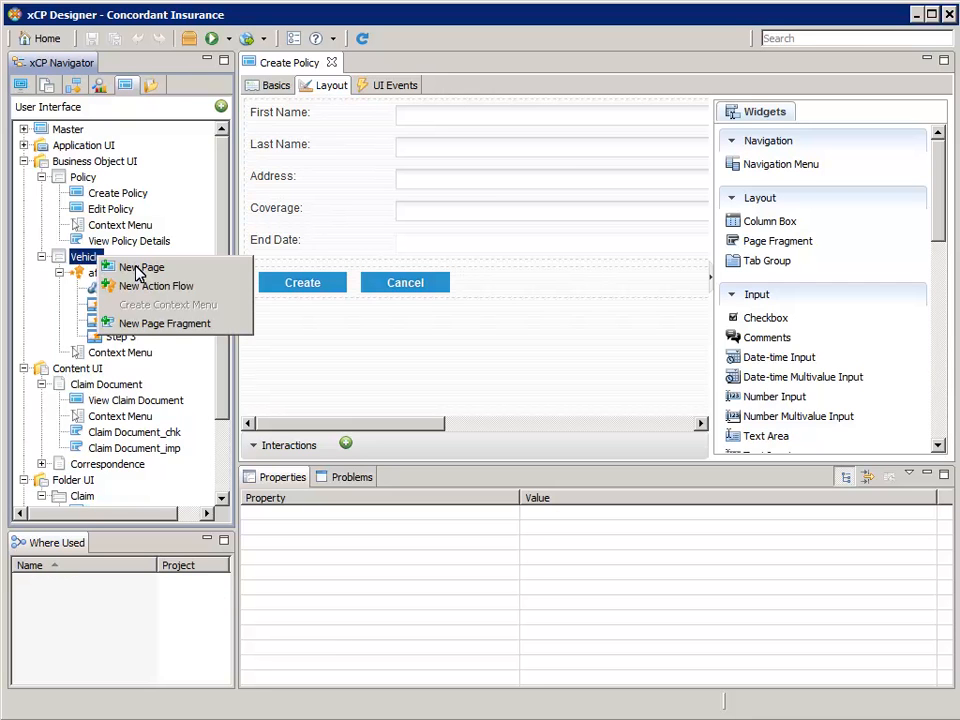
{"action": "left_click", "coordinate": [140, 268]}
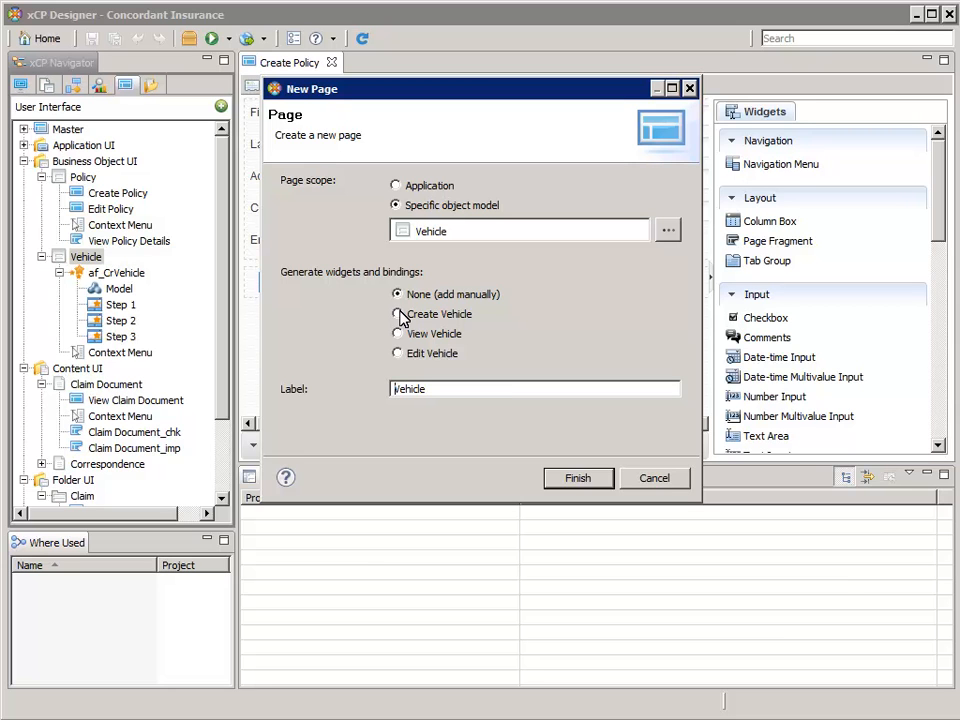
{"action": "left_click", "coordinate": [399, 315]}
{"action": "left_click", "coordinate": [399, 336]}
{"action": "left_click", "coordinate": [399, 355]}
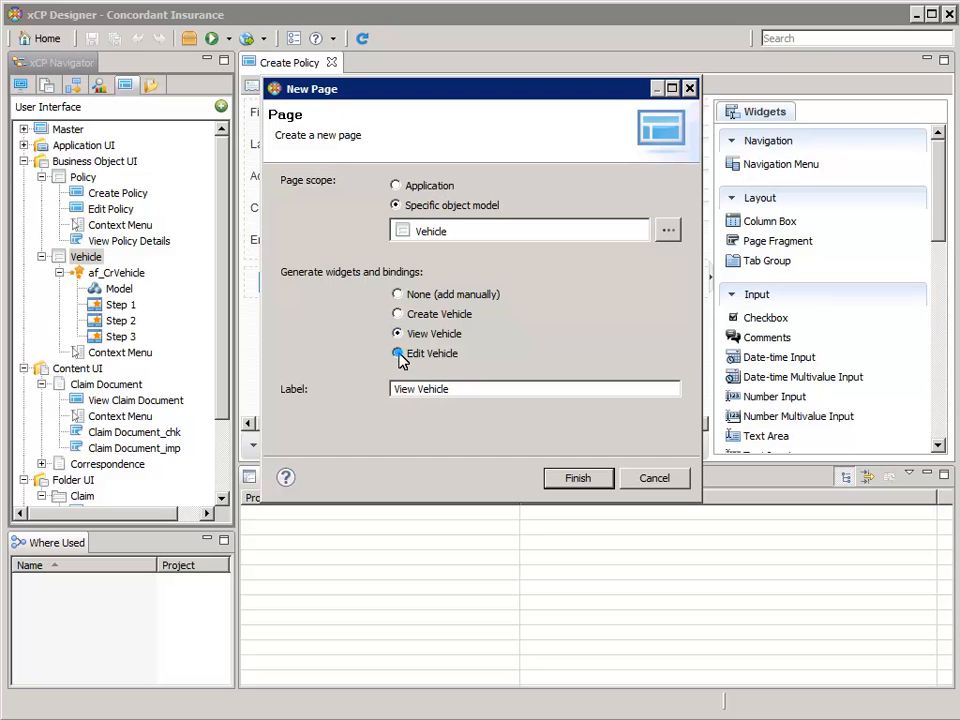
{"action": "left_click", "coordinate": [588, 479]}
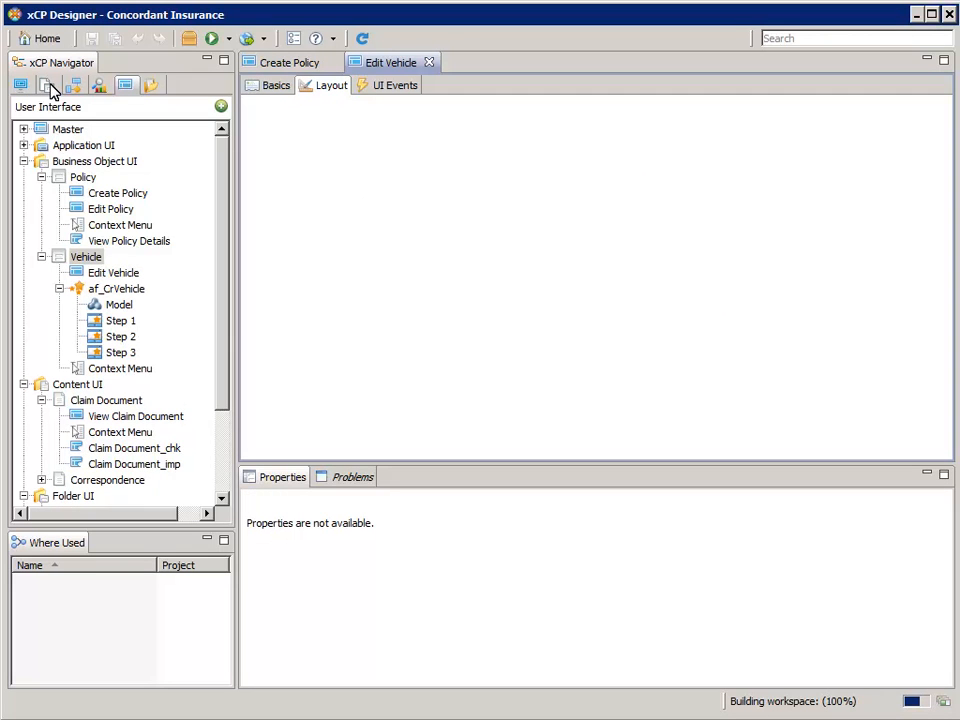
Open the Vehicle business object model and inspect its Model, Vehicle Make, VIN and Year attributes.
{"action": "left_click", "coordinate": [50, 86]}
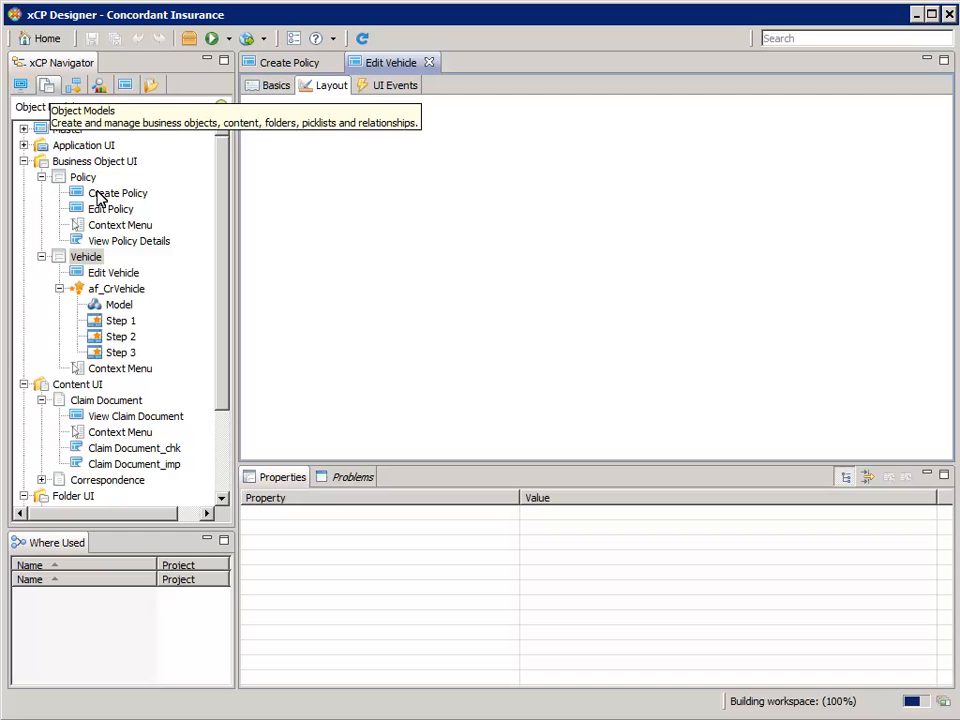
{"action": "left_click", "coordinate": [75, 196]}
{"action": "right_click", "coordinate": [76, 195]}
{"action": "left_click", "coordinate": [130, 205]}
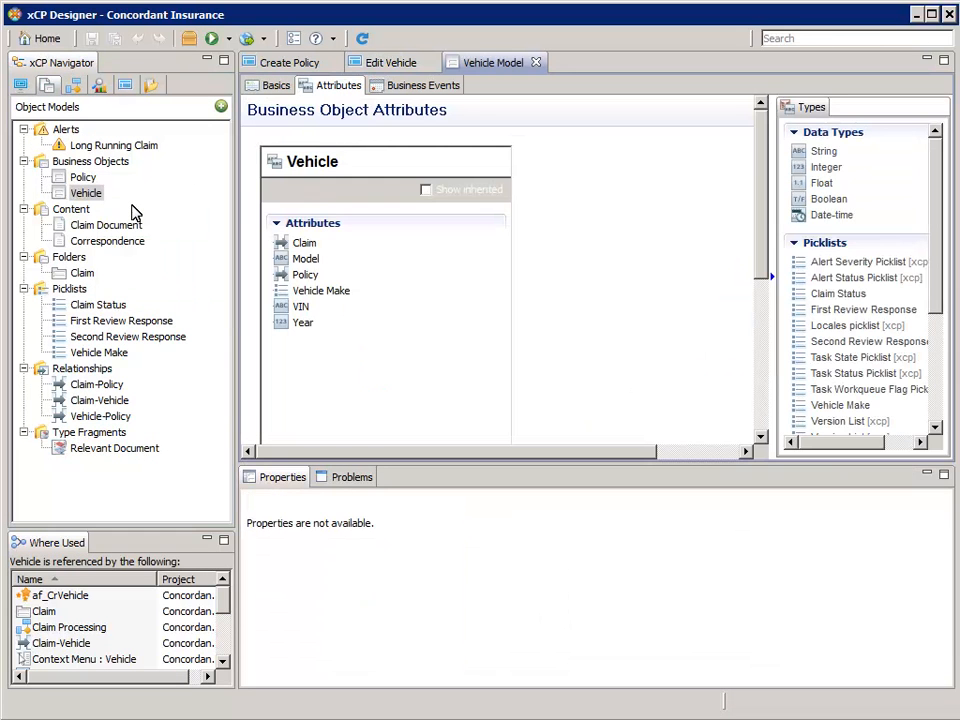
{"action": "left_click", "coordinate": [311, 258]}
{"action": "left_click", "coordinate": [316, 292]}
{"action": "left_click", "coordinate": [300, 307]}
{"action": "left_click", "coordinate": [302, 322]}
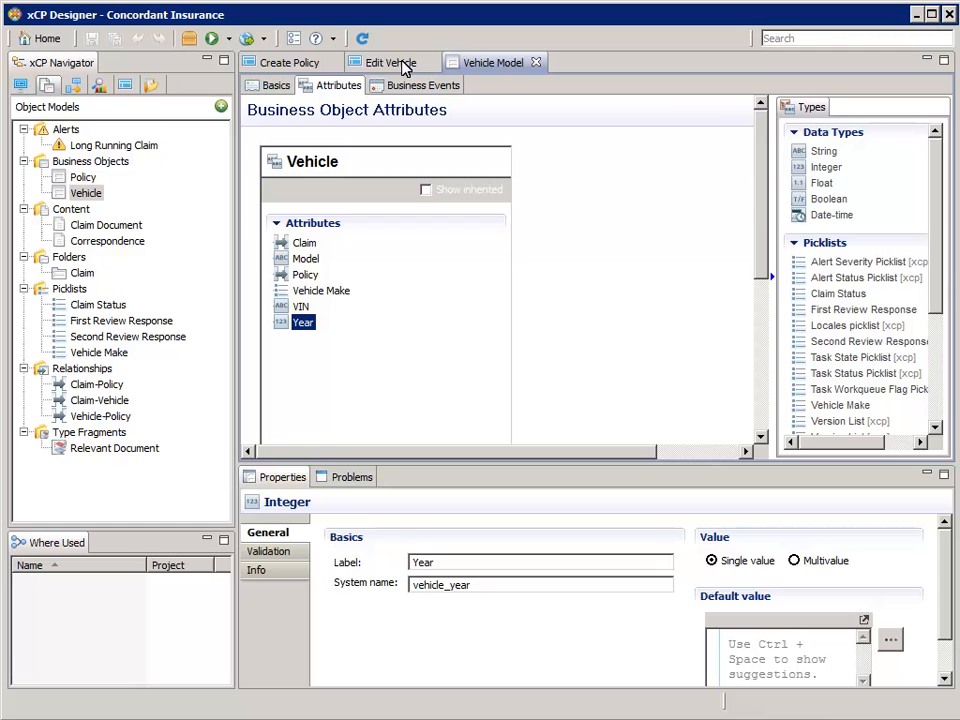
Set the horizontal alignment of the column holding the Save button on the Edit Vehicle page to Left.
{"action": "left_click", "coordinate": [402, 64]}
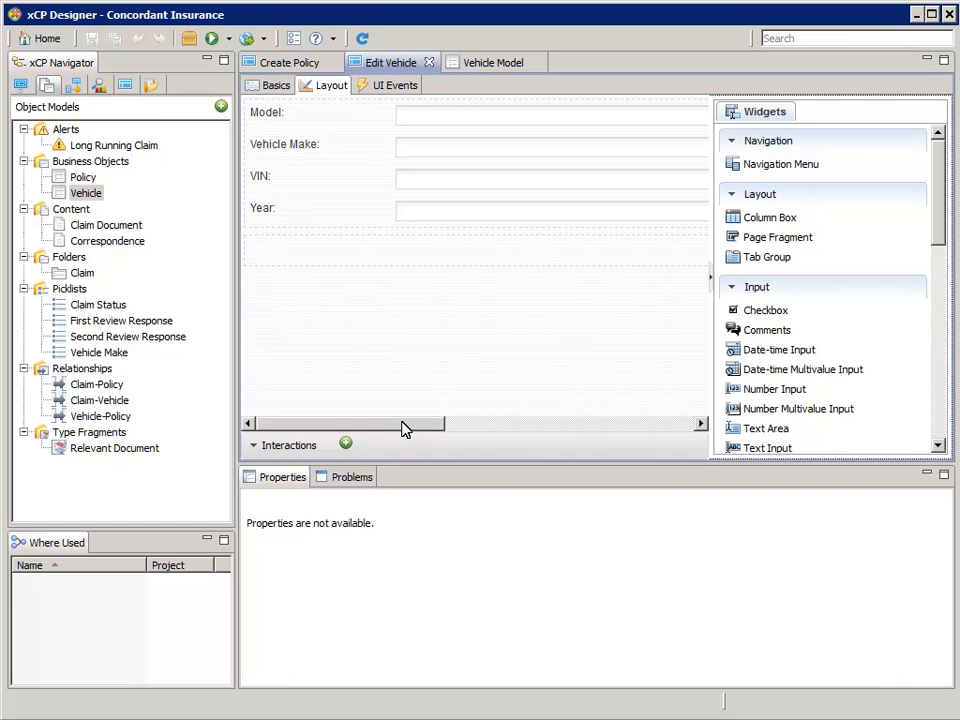
{"action": "left_click_drag", "start_coordinate": [405, 428], "coordinate": [686, 437]}
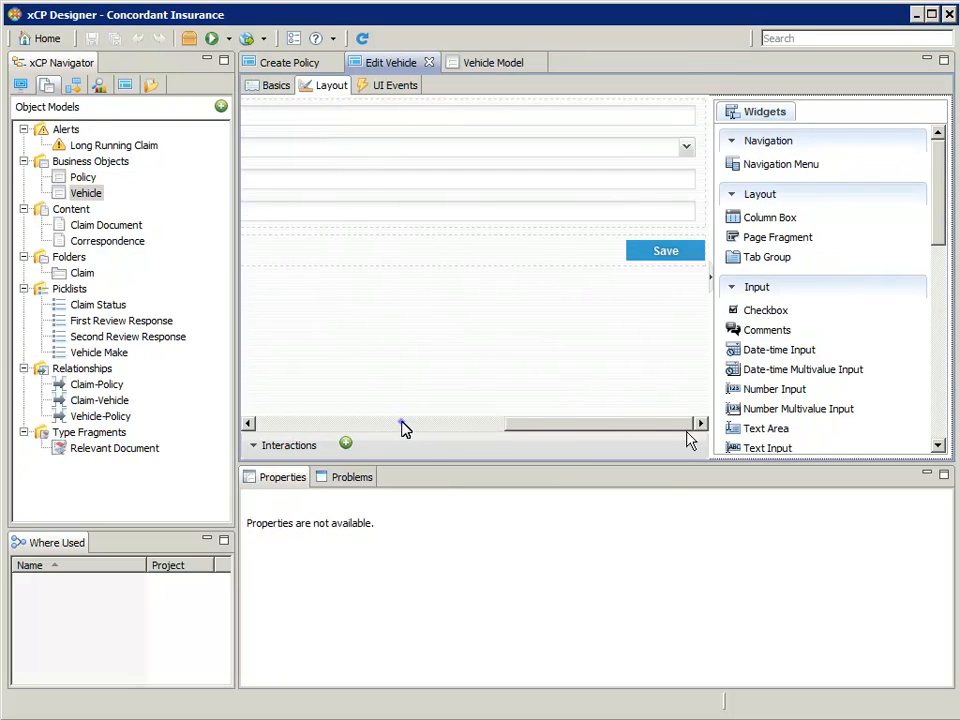
{"action": "left_click", "coordinate": [660, 256]}
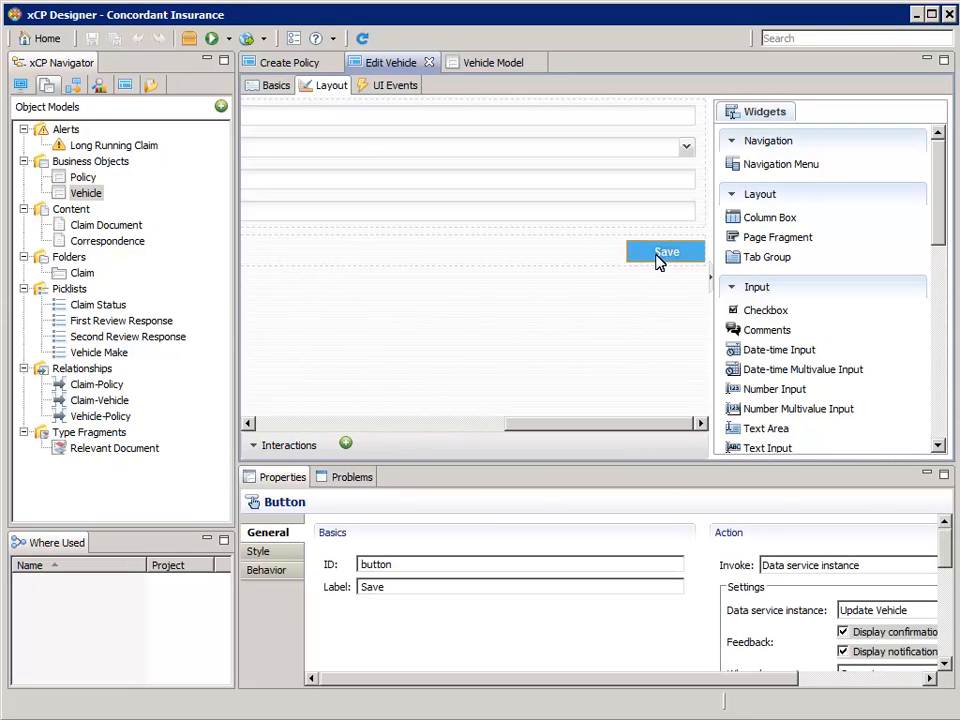
{"action": "right_click", "coordinate": [607, 265]}
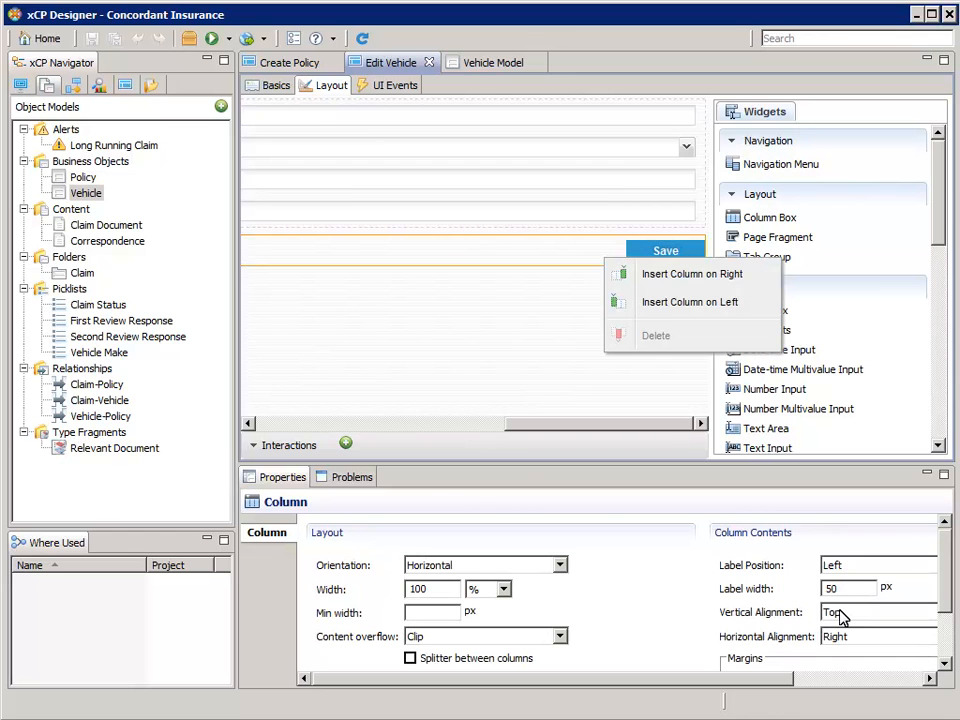
{"action": "left_click", "coordinate": [840, 612]}
{"action": "left_click", "coordinate": [798, 615]}
{"action": "left_click", "coordinate": [836, 637]}
{"action": "left_click", "coordinate": [836, 651]}
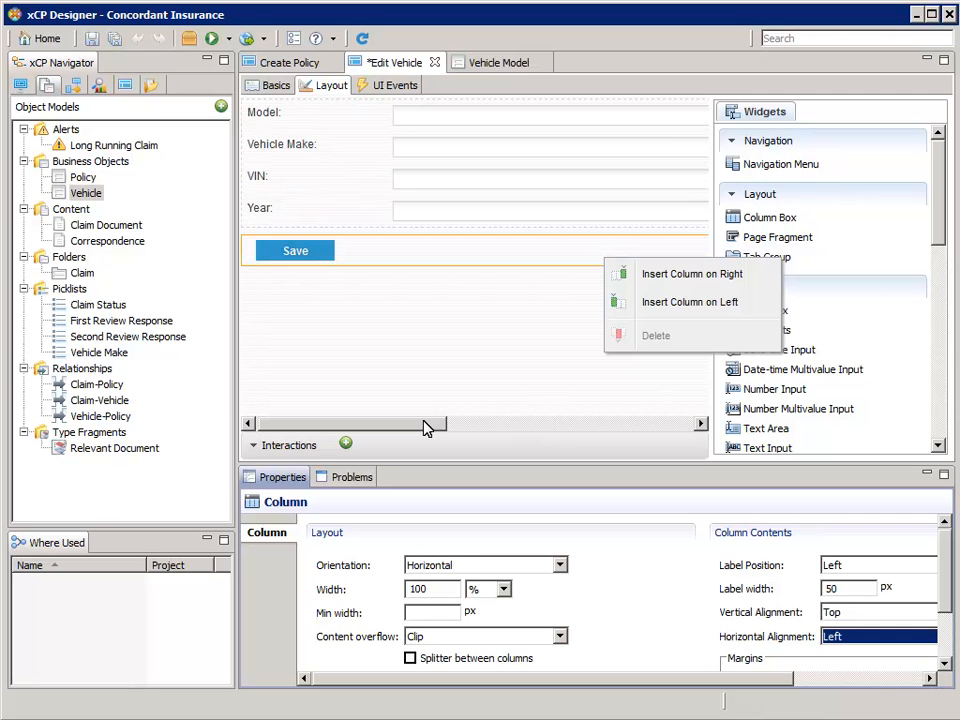
Inspect the Save button's action settings and expand the Interactions of the Edit Vehicle page.
{"action": "left_click", "coordinate": [290, 251]}
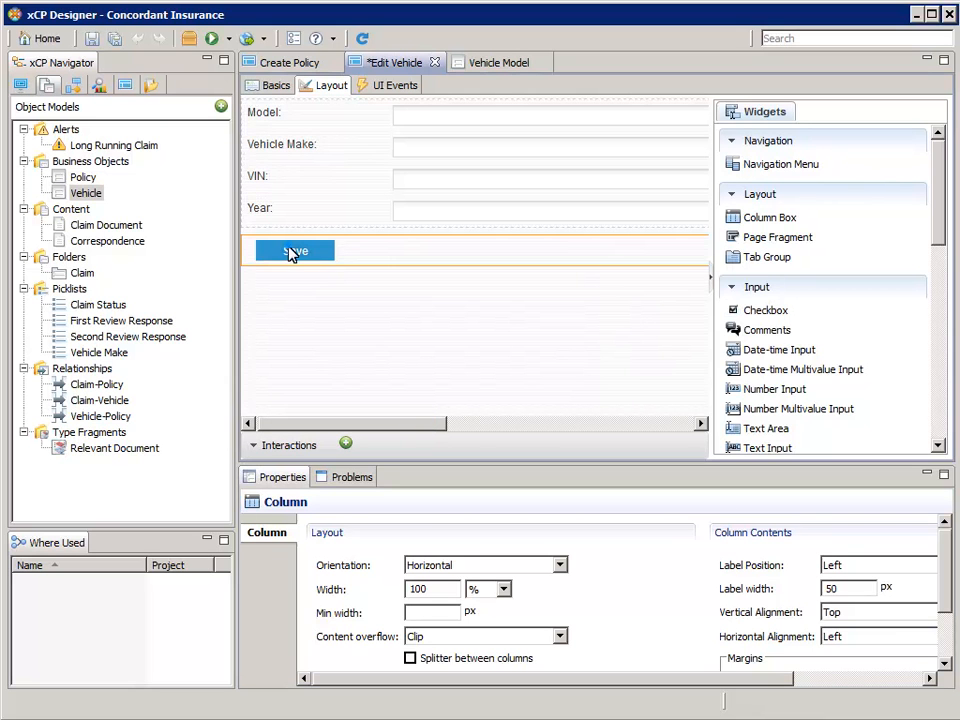
{"action": "left_click", "coordinate": [290, 251]}
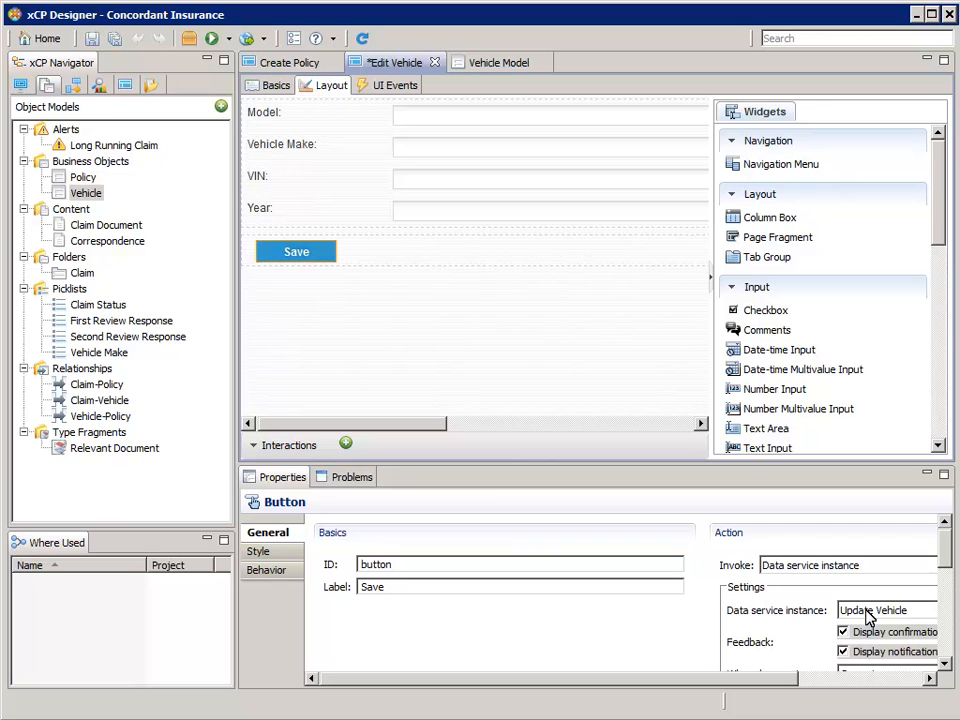
{"action": "left_click", "coordinate": [253, 446]}
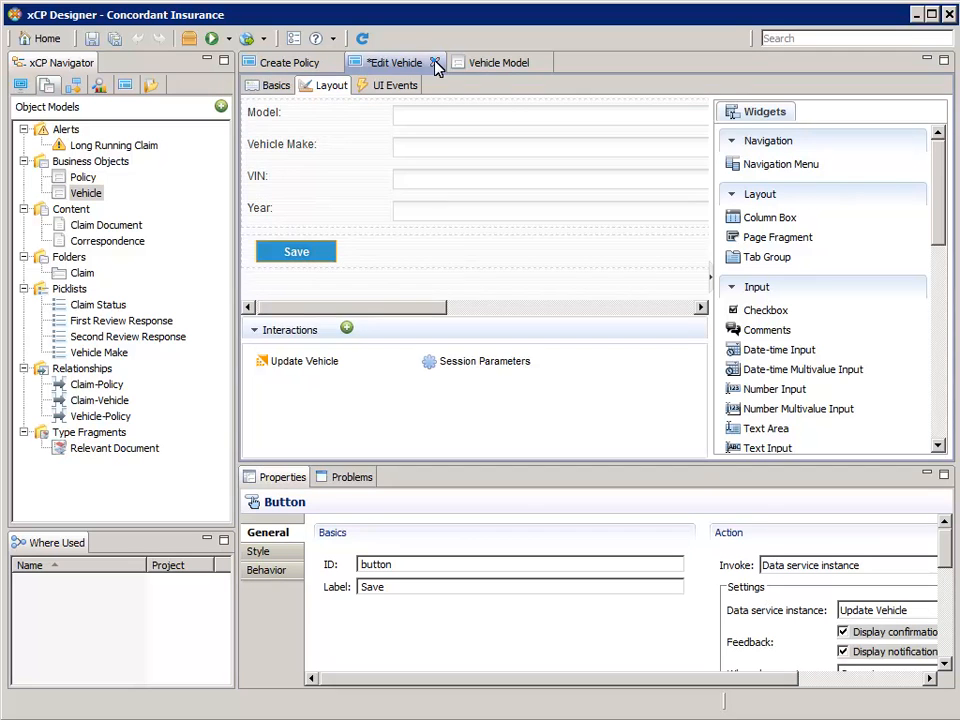
Close the Edit Vehicle page, the Vehicle model and the Create Policy page.
{"action": "left_click", "coordinate": [437, 63]}
{"action": "left_click", "coordinate": [570, 377]}
{"action": "left_click", "coordinate": [438, 63]}
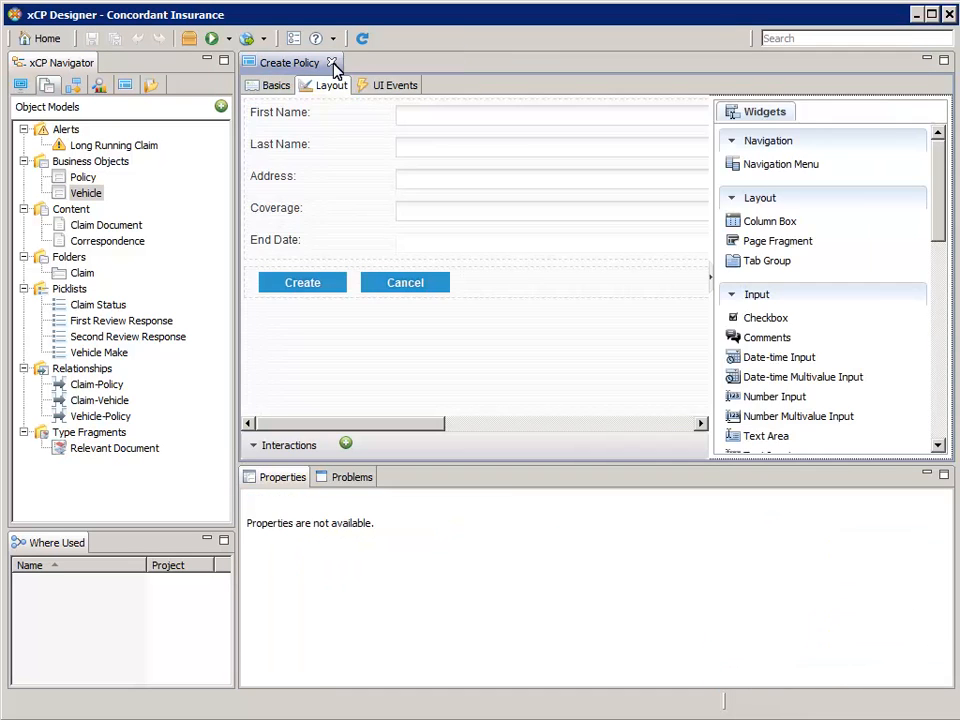
{"action": "left_click", "coordinate": [333, 64]}
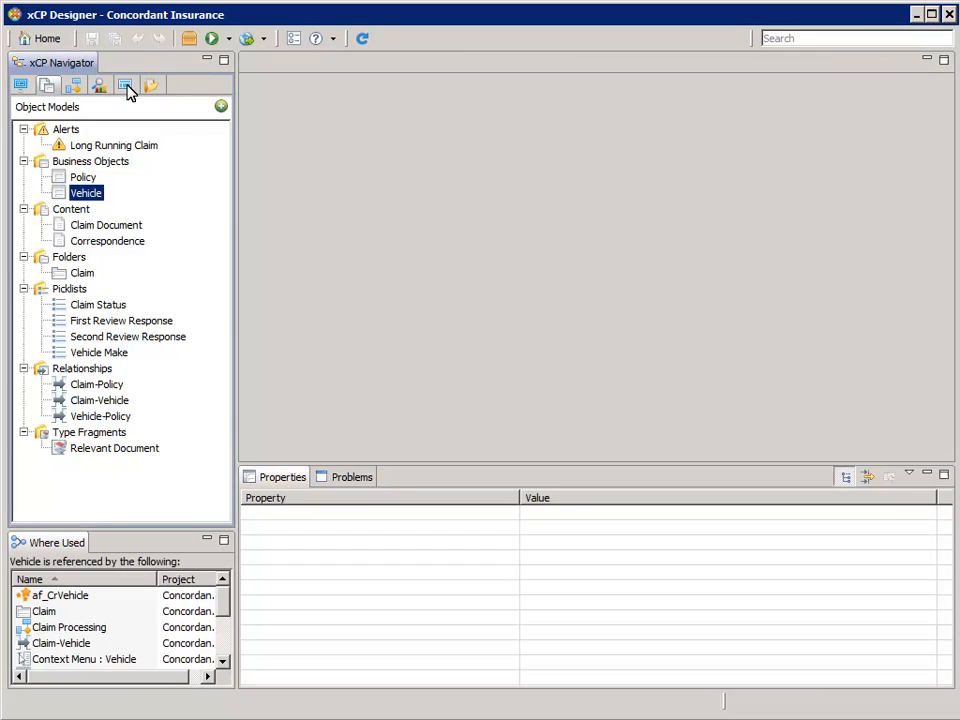
Locate the context menus of Policy, Vehicle, Claim Document and Claim among the user interface objects.
{"action": "left_click", "coordinate": [125, 87]}
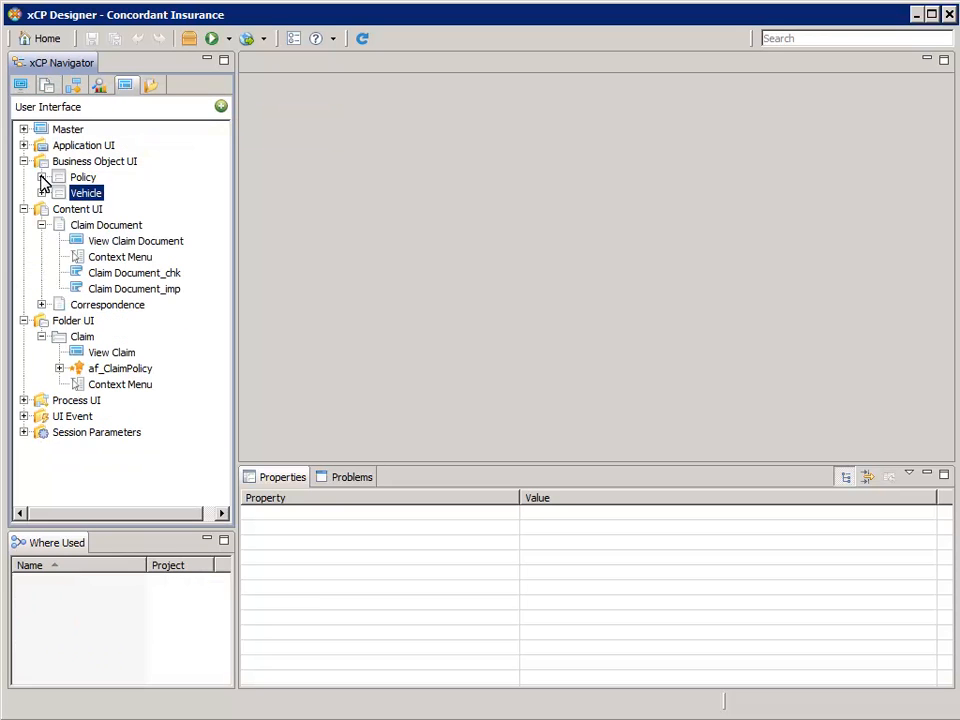
{"action": "left_click", "coordinate": [41, 177]}
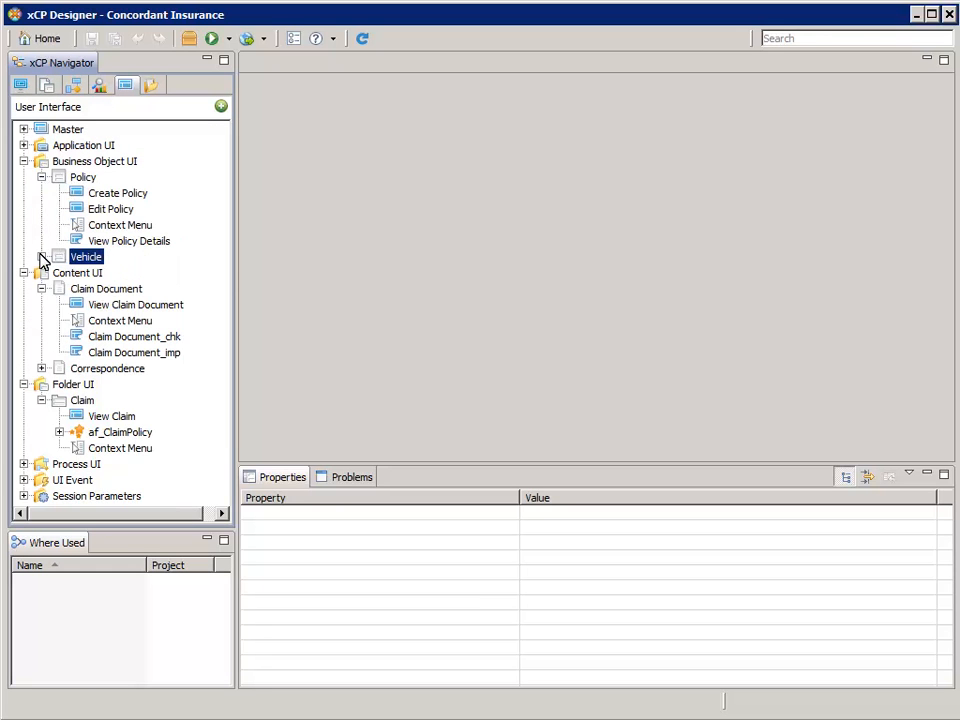
{"action": "left_click", "coordinate": [41, 257]}
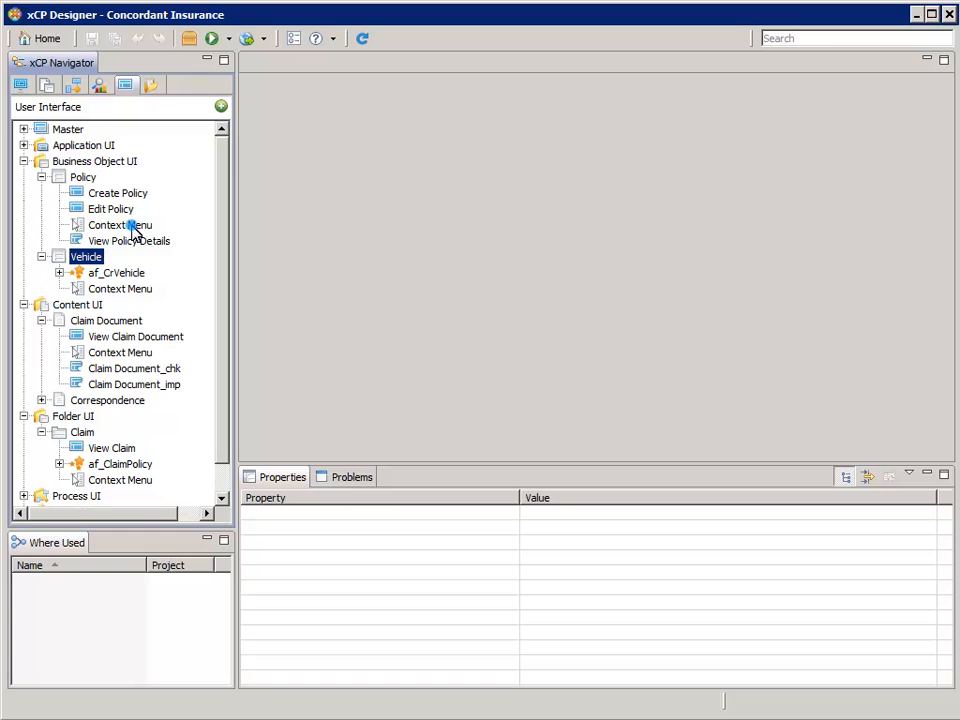
{"action": "left_click", "coordinate": [133, 225]}
{"action": "left_click", "coordinate": [124, 290]}
{"action": "left_click", "coordinate": [121, 353]}
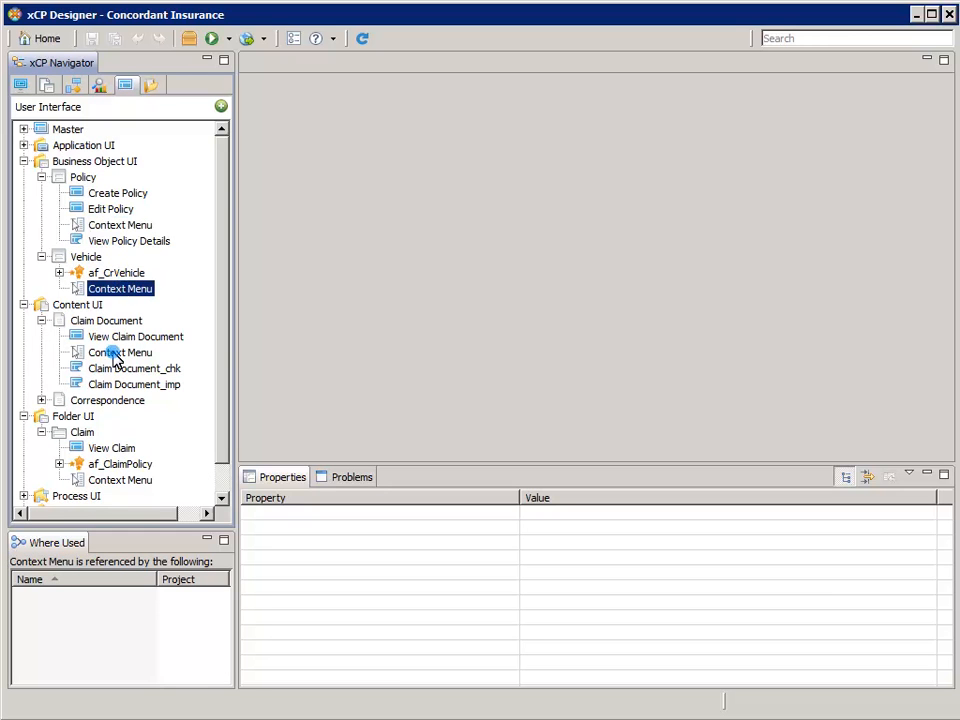
{"action": "left_click", "coordinate": [103, 484]}
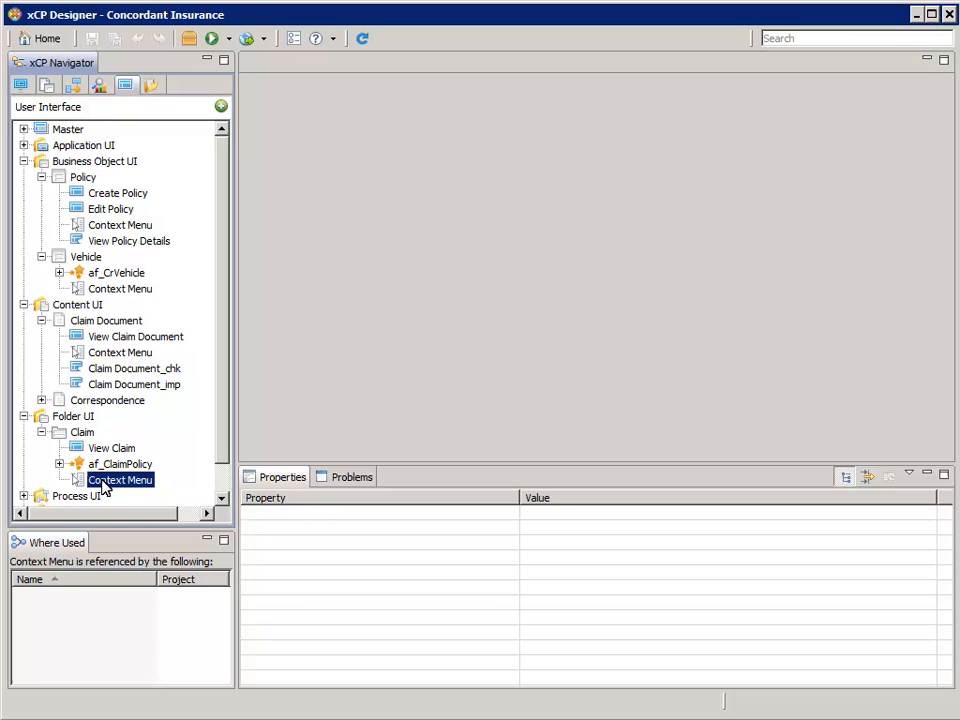
Open the Policy context menu and examine the settings of its Edit Policy and Delete Policy actions.
{"action": "left_click", "coordinate": [104, 224]}
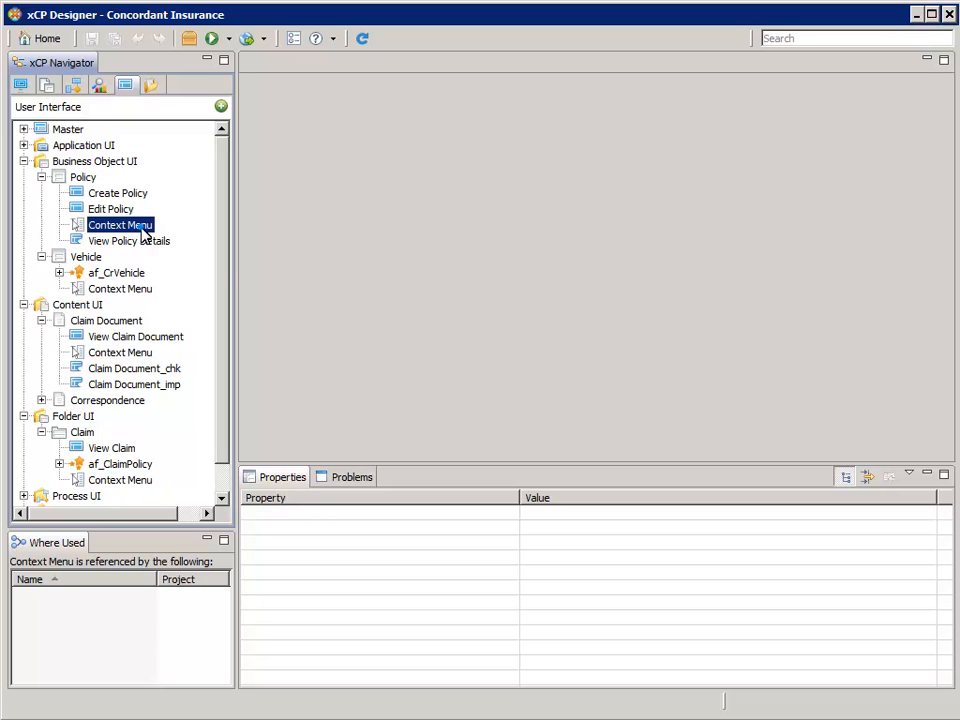
{"action": "right_click", "coordinate": [143, 229]}
{"action": "left_click", "coordinate": [176, 240]}
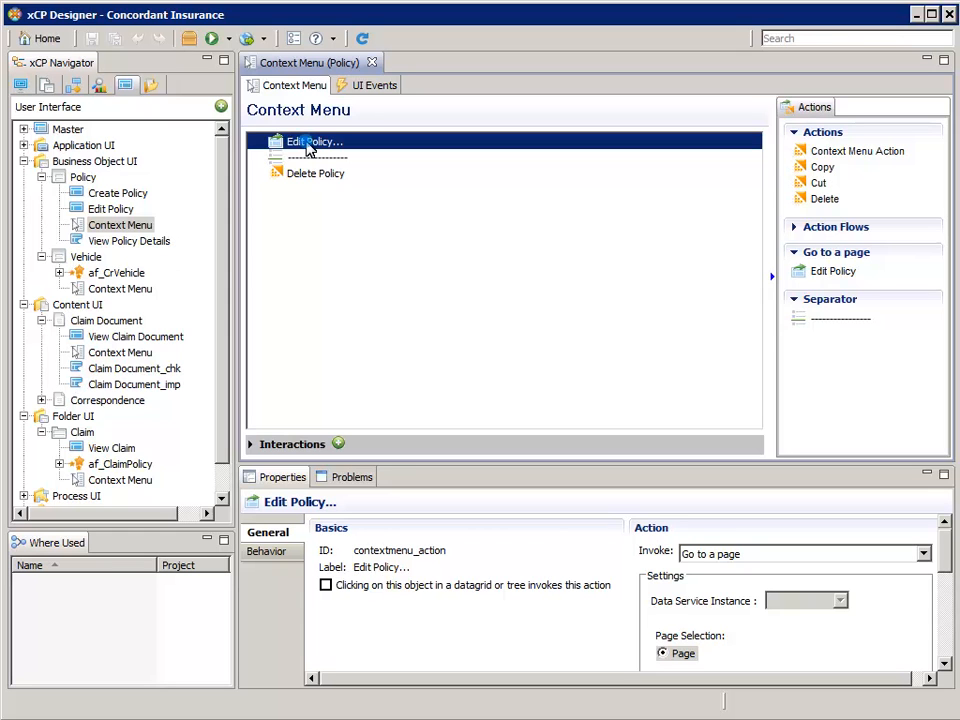
{"action": "left_click", "coordinate": [303, 175]}
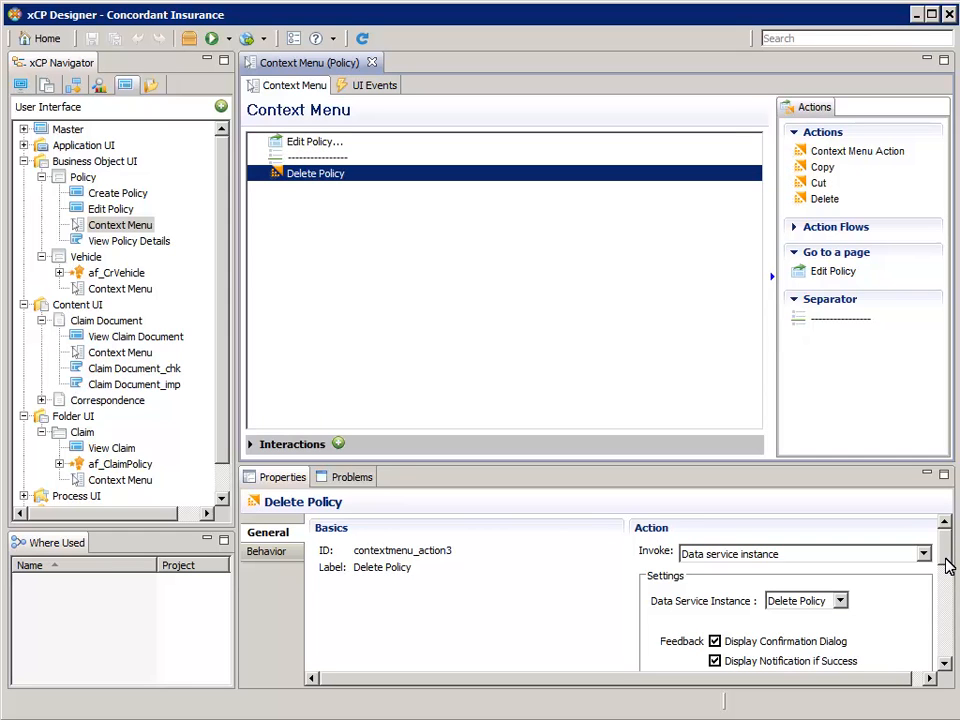
Check the data service instance options of the Delete Policy action in the Policy context menu.
{"action": "mouse_move", "coordinate": [945, 558]}
{"action": "left_mouse_down"}
{"action": "mouse_move", "coordinate": [953, 607]}
{"action": "mouse_move", "coordinate": [944, 552]}
{"action": "left_mouse_up"}
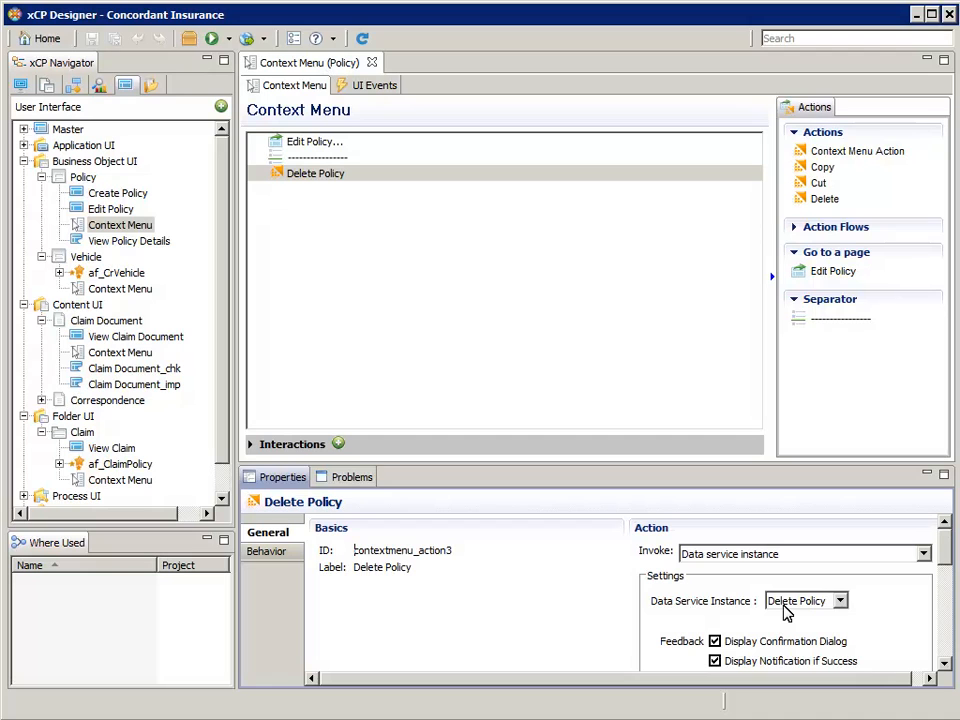
{"action": "left_click", "coordinate": [785, 604]}
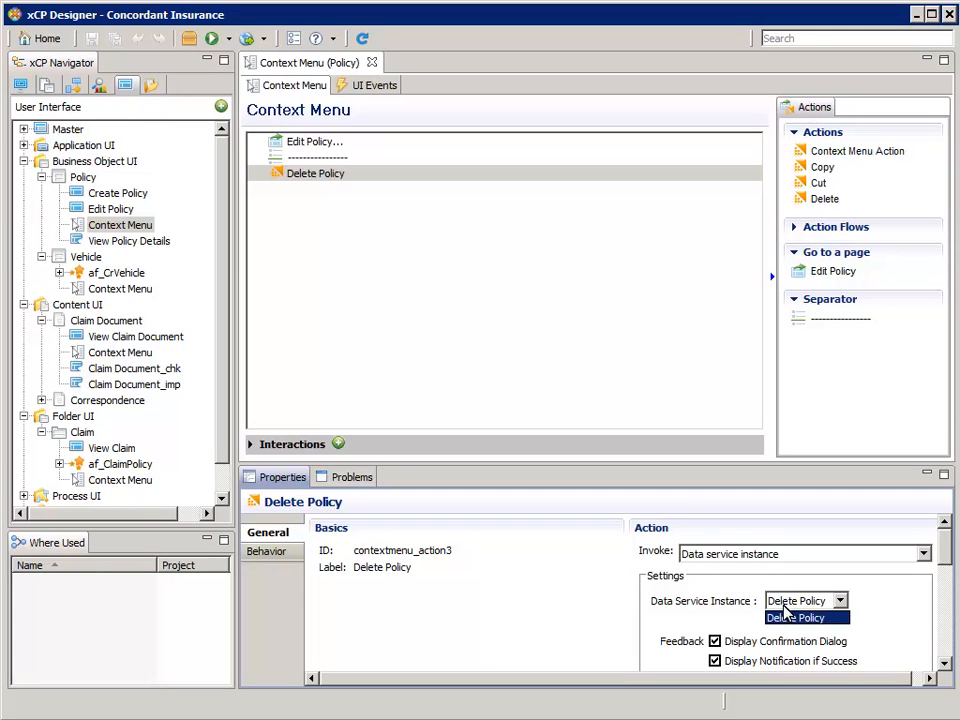
{"action": "left_click", "coordinate": [797, 619]}
View the page targeted by the Edit Policy action, and close it together with the Policy context menu.
{"action": "left_click", "coordinate": [316, 146]}
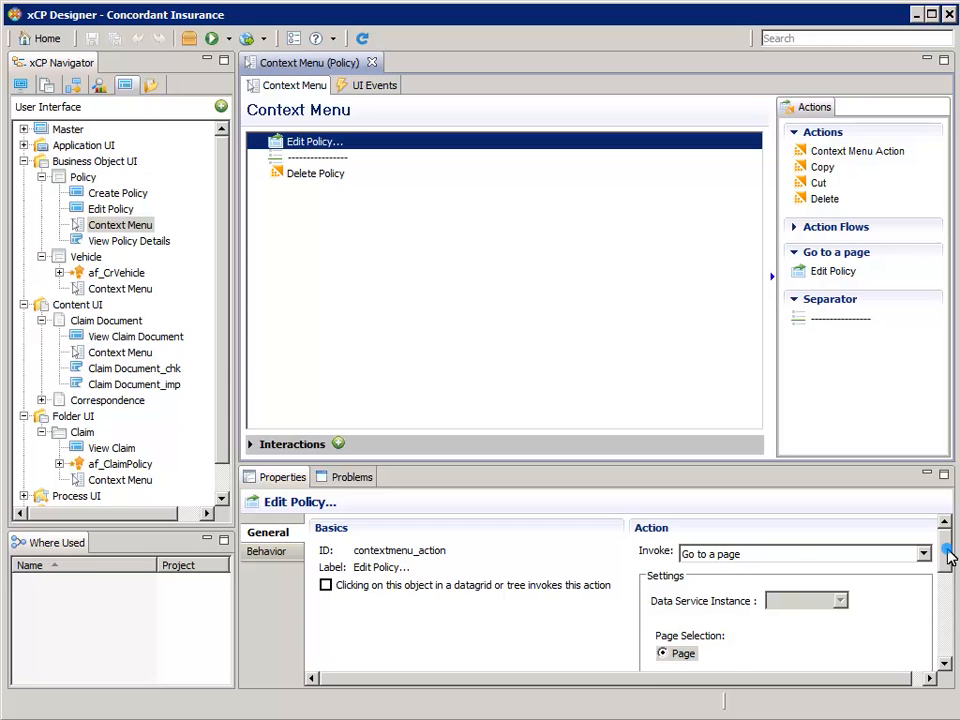
{"action": "left_click_drag", "start_coordinate": [946, 550], "coordinate": [946, 579]}
{"action": "left_click", "coordinate": [714, 574]}
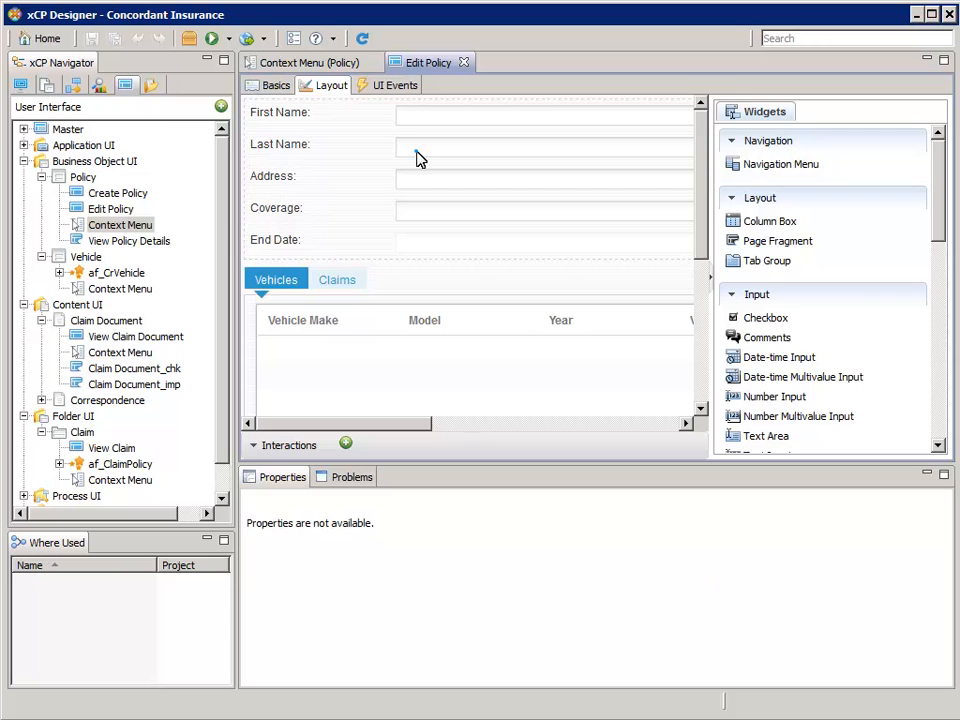
{"action": "left_click", "coordinate": [464, 64]}
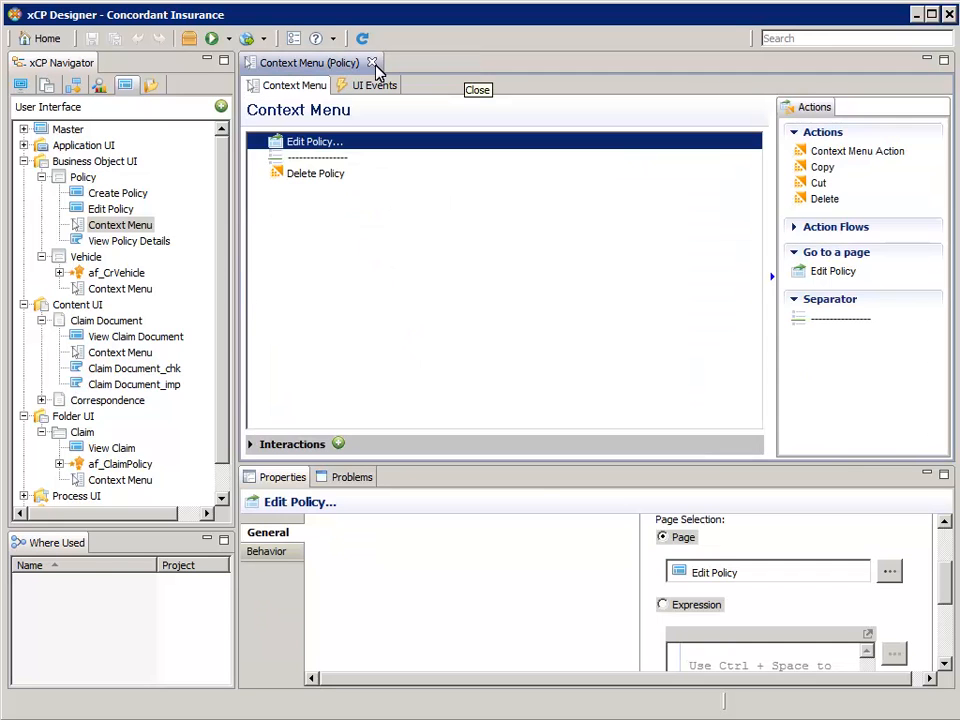
{"action": "left_click", "coordinate": [372, 63]}
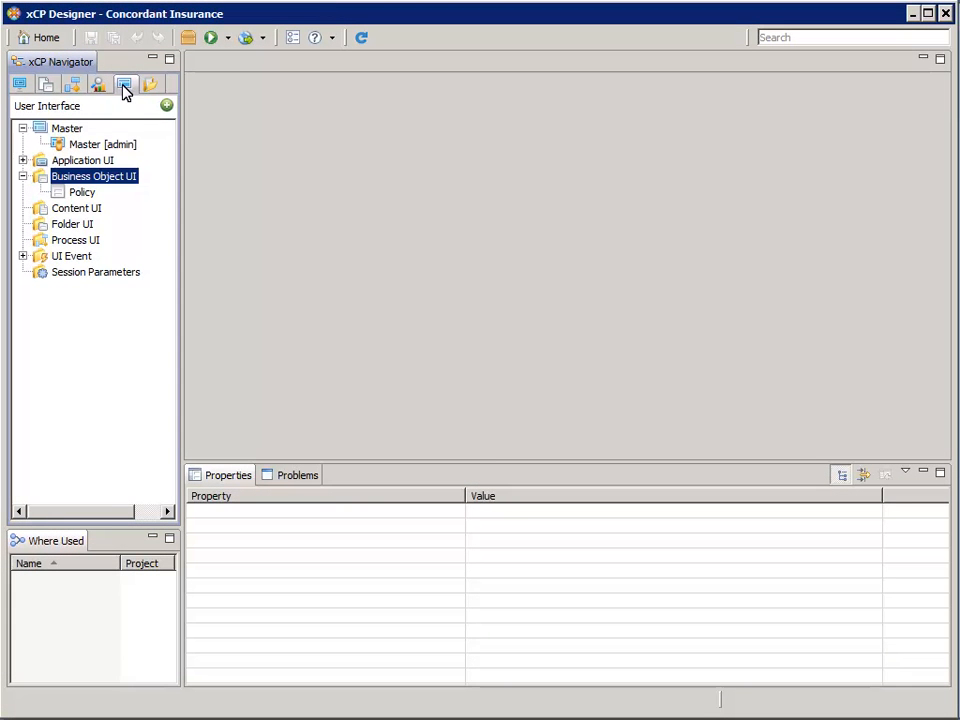
Create a new page for the Policy business object with the Create Policy widgets and bindings generated.
{"action": "left_click", "coordinate": [100, 192]}
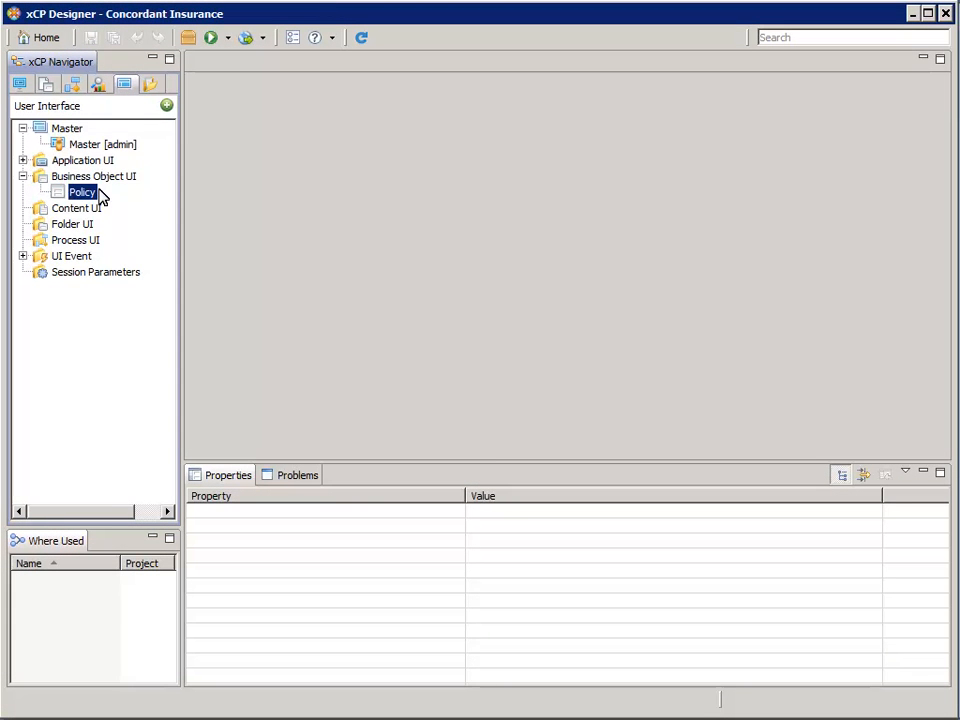
{"action": "right_click", "coordinate": [97, 194]}
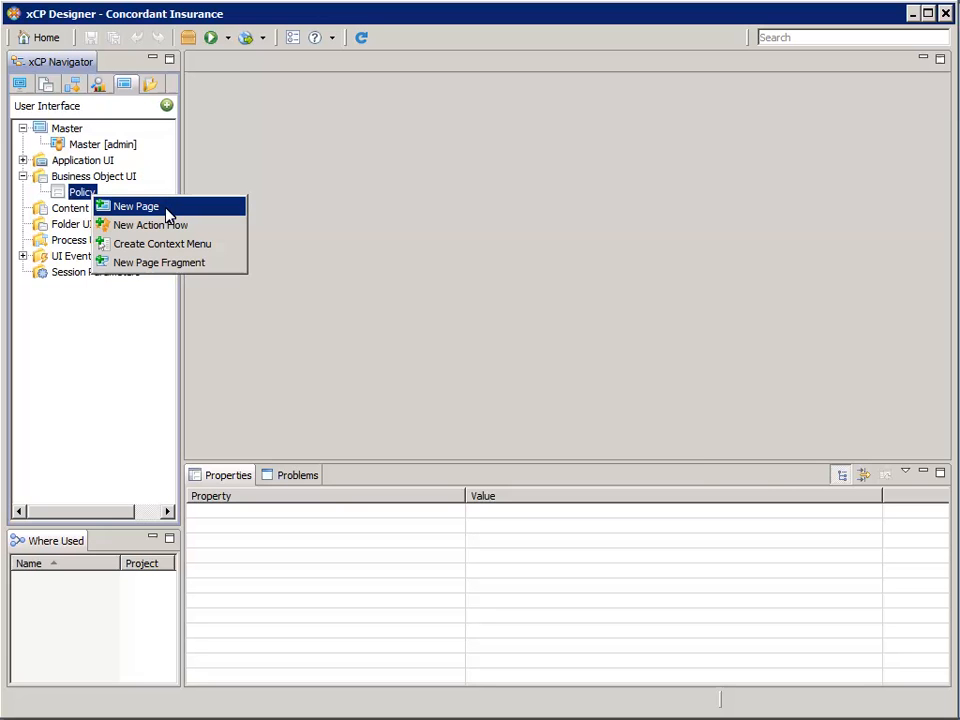
{"action": "left_click", "coordinate": [140, 206]}
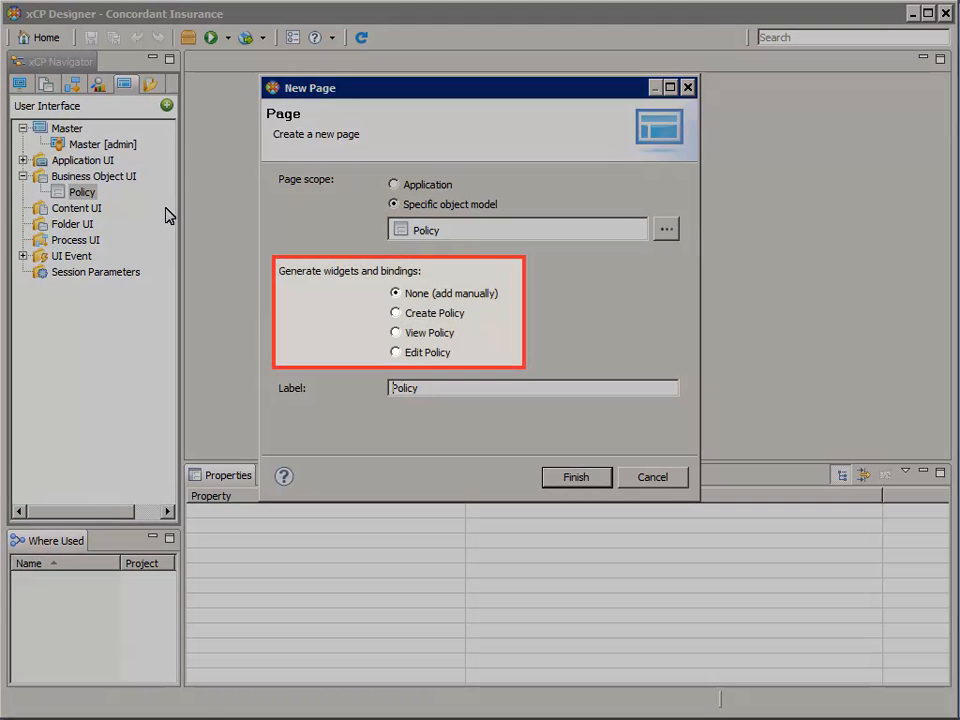
{"action": "left_click", "coordinate": [396, 313]}
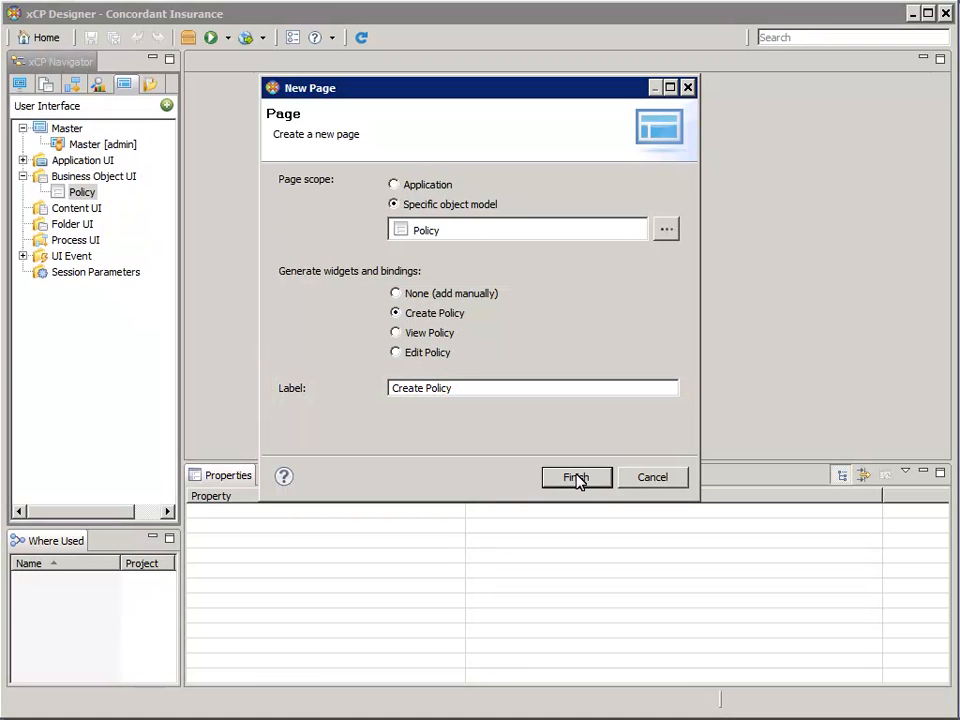
{"action": "left_click", "coordinate": [577, 477]}
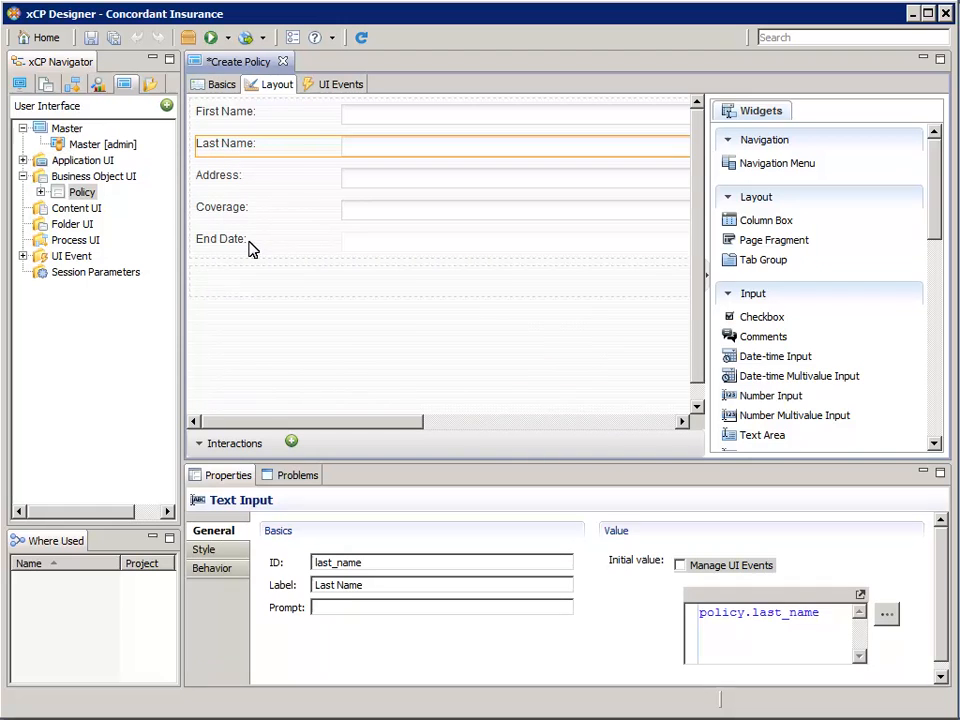
Set the End Date input to the Date only style with the Mar 08, 2009 date format.
{"action": "left_click", "coordinate": [250, 243]}
{"action": "left_click", "coordinate": [219, 551]}
{"action": "left_click", "coordinate": [834, 608]}
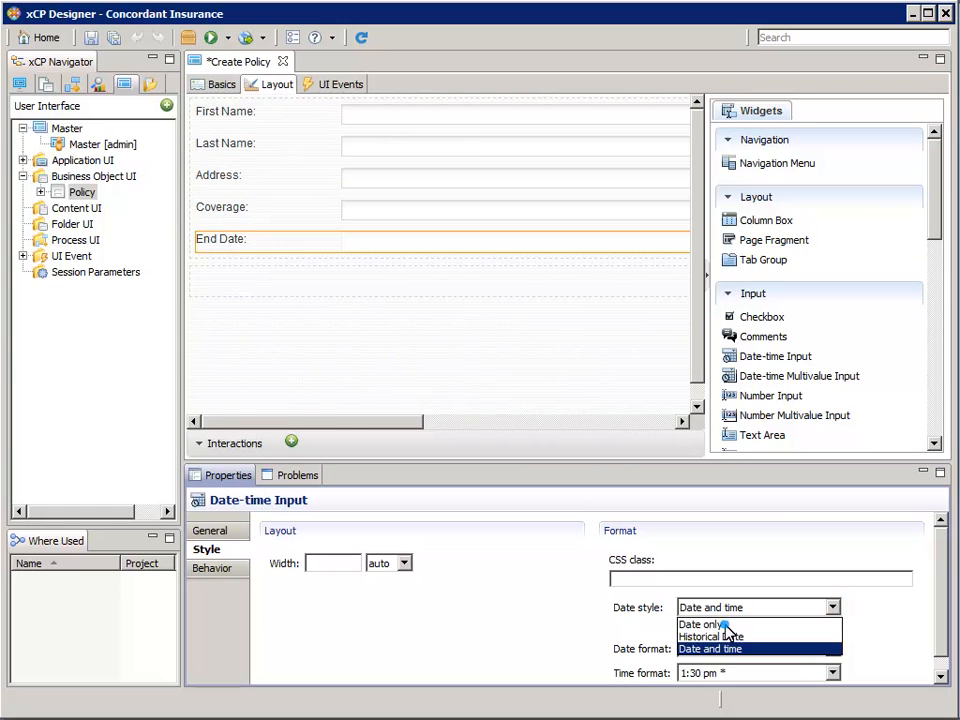
{"action": "left_click", "coordinate": [727, 625]}
{"action": "left_click", "coordinate": [833, 649]}
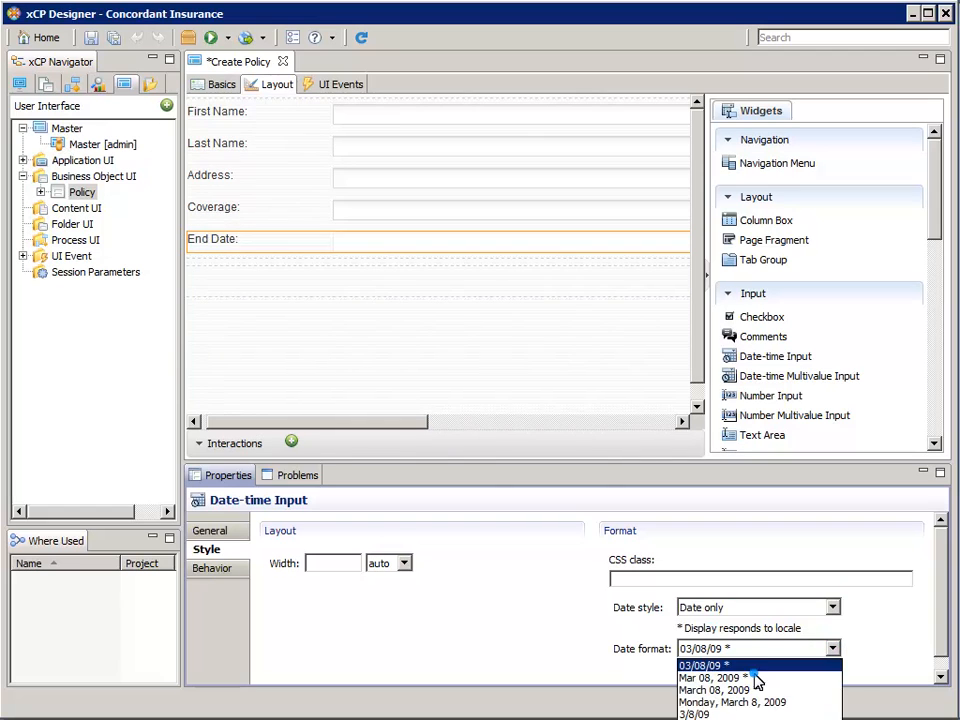
{"action": "left_click", "coordinate": [757, 679]}
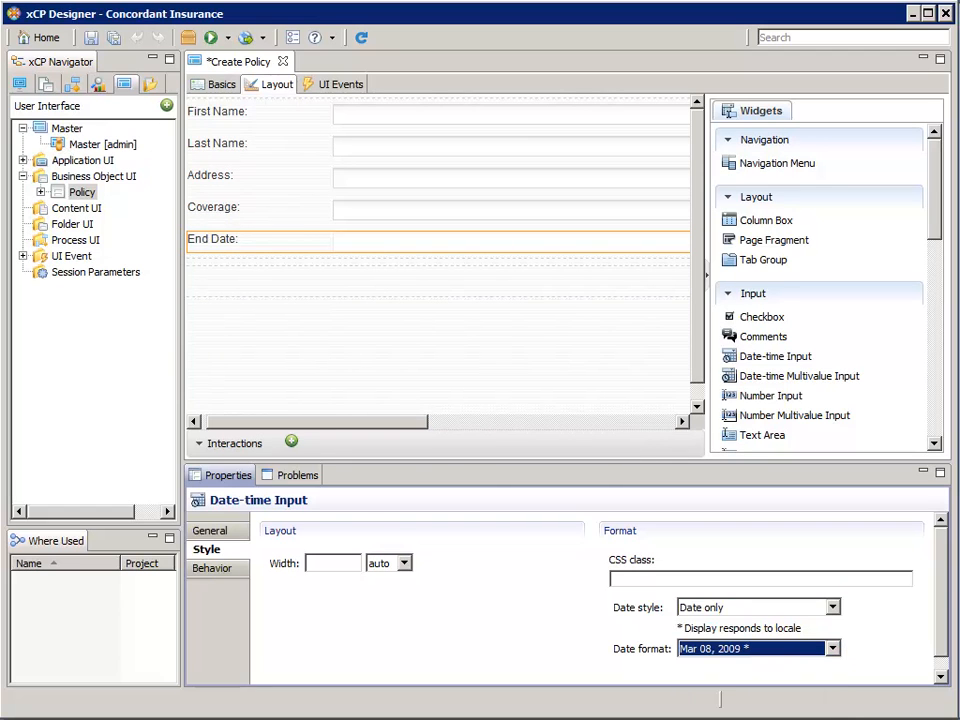
Inspect the input mappings of the Create Policy action in the page's Interactions, enlarging the properties area.
{"action": "left_click", "coordinate": [201, 445]}
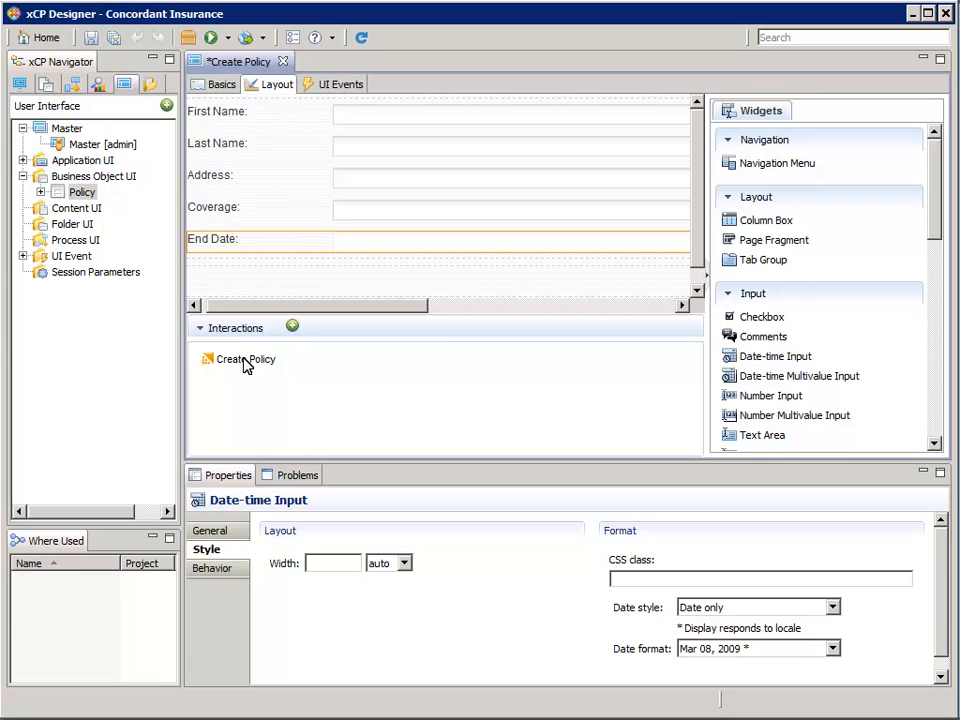
{"action": "left_click", "coordinate": [246, 362]}
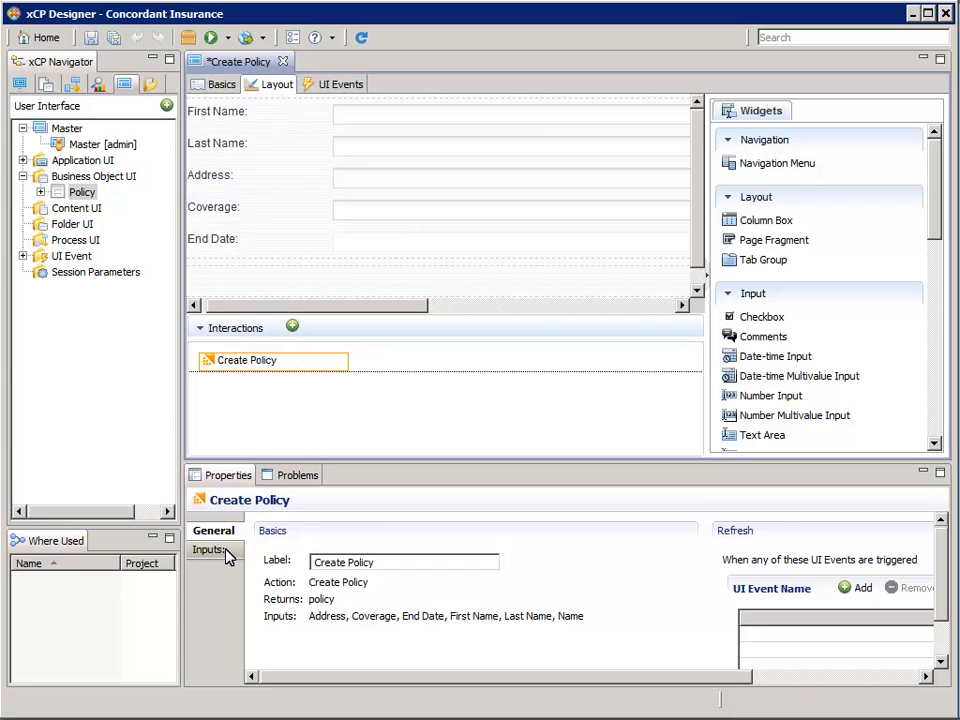
{"action": "left_click", "coordinate": [226, 551]}
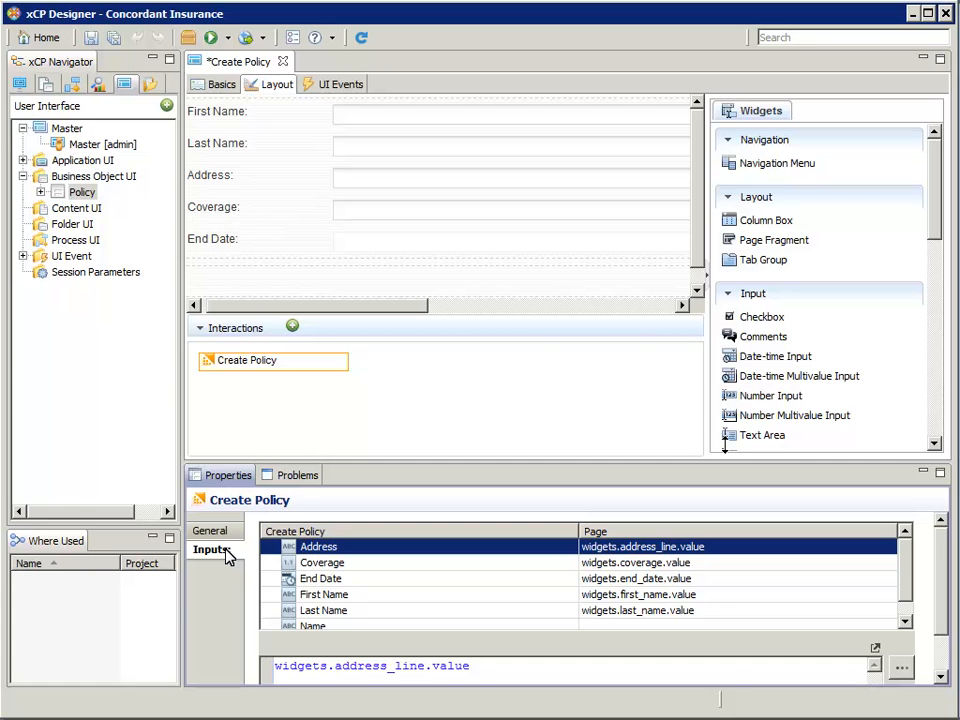
{"action": "left_click_drag", "start_coordinate": [725, 444], "coordinate": [712, 375]}
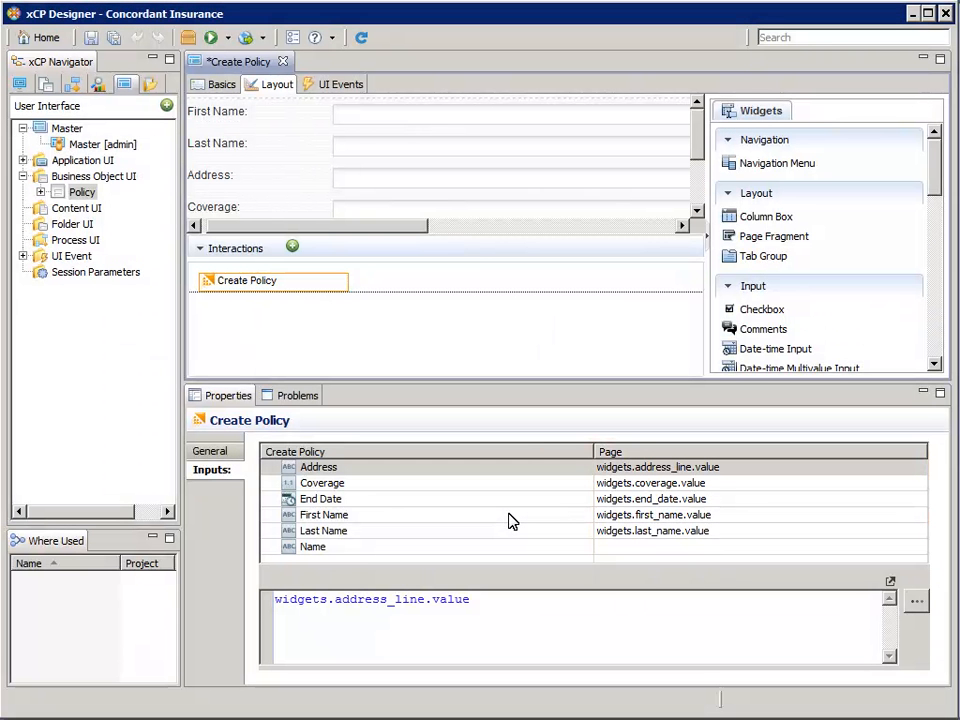
Map the First Name input of the Create Policy action to toUpper(widgets.first_name.value) using the toUpper string function.
{"action": "left_click", "coordinate": [509, 519]}
{"action": "left_click_drag", "start_coordinate": [455, 599], "coordinate": [273, 599]}
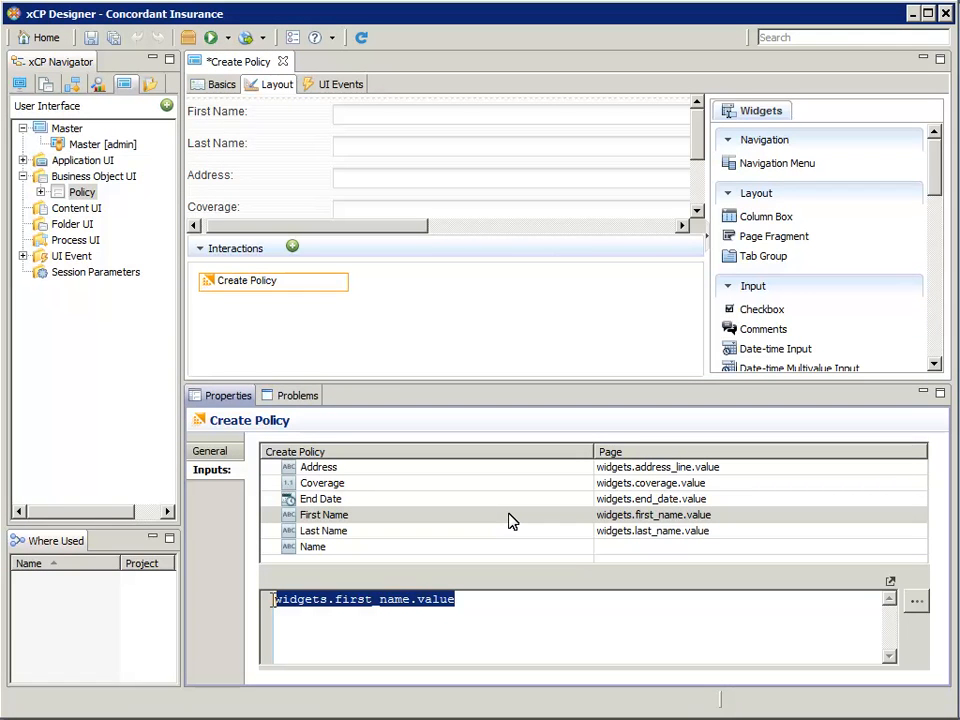
{"action": "left_click", "coordinate": [917, 604]}
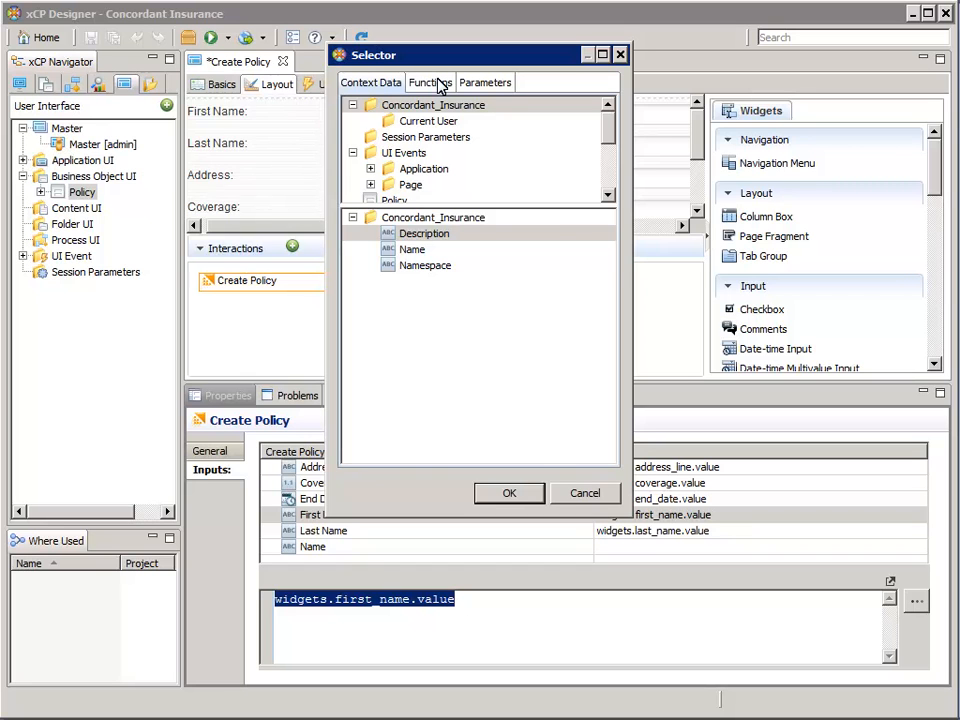
{"action": "left_click", "coordinate": [439, 85]}
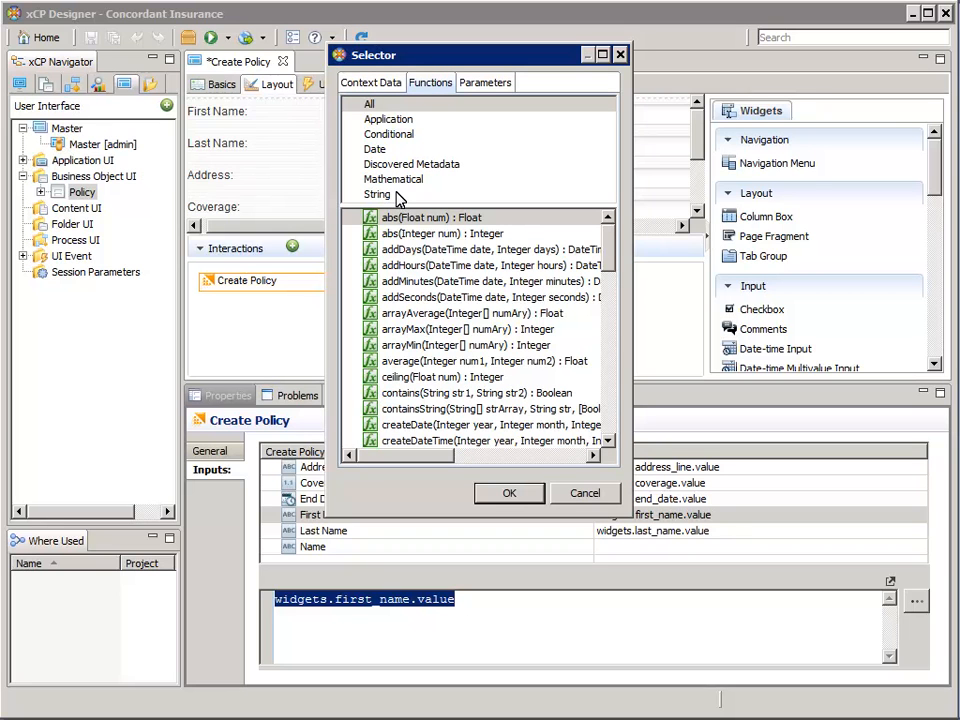
{"action": "left_click", "coordinate": [397, 197]}
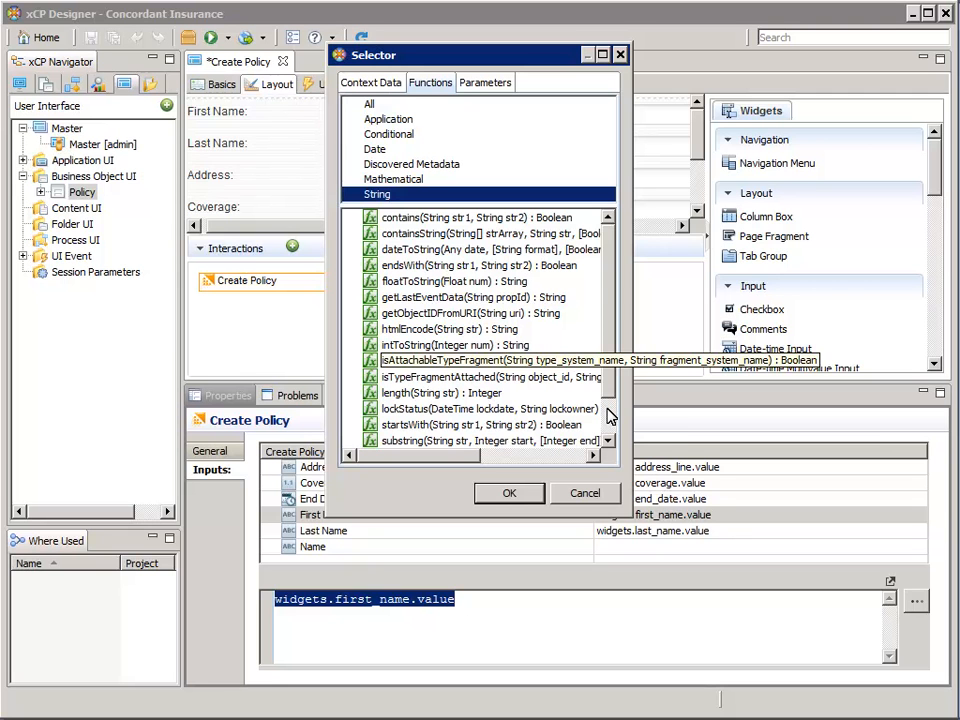
{"action": "scroll", "coordinate": [508, 430], "scroll_direction": "down", "scroll_amount": 1}
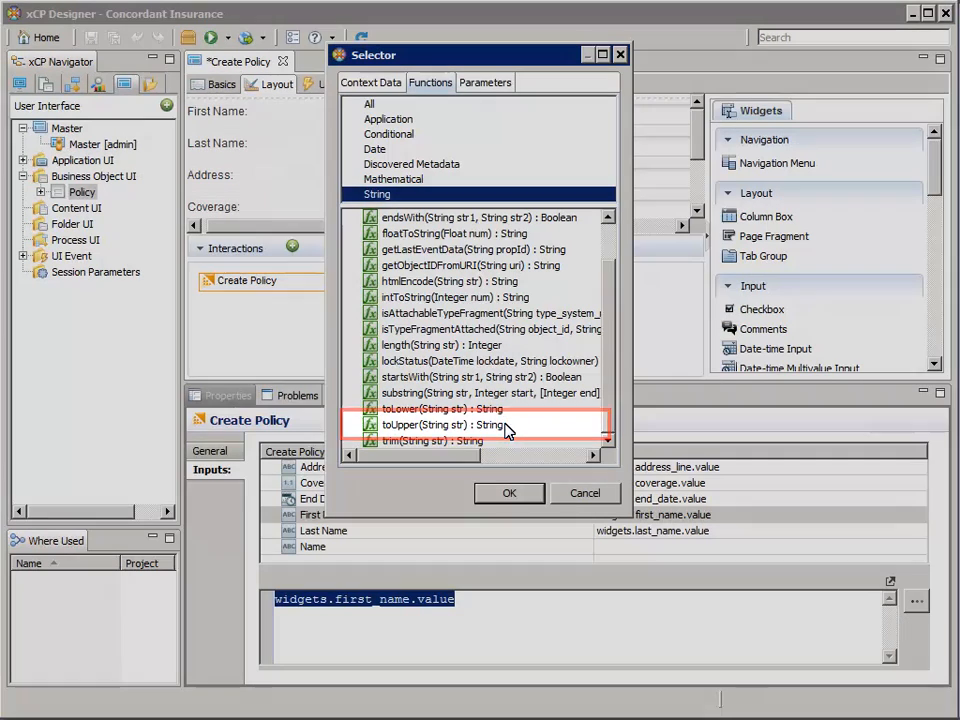
{"action": "left_click", "coordinate": [508, 430]}
{"action": "left_click", "coordinate": [512, 494]}
{"action": "type", "text": "widgets"}
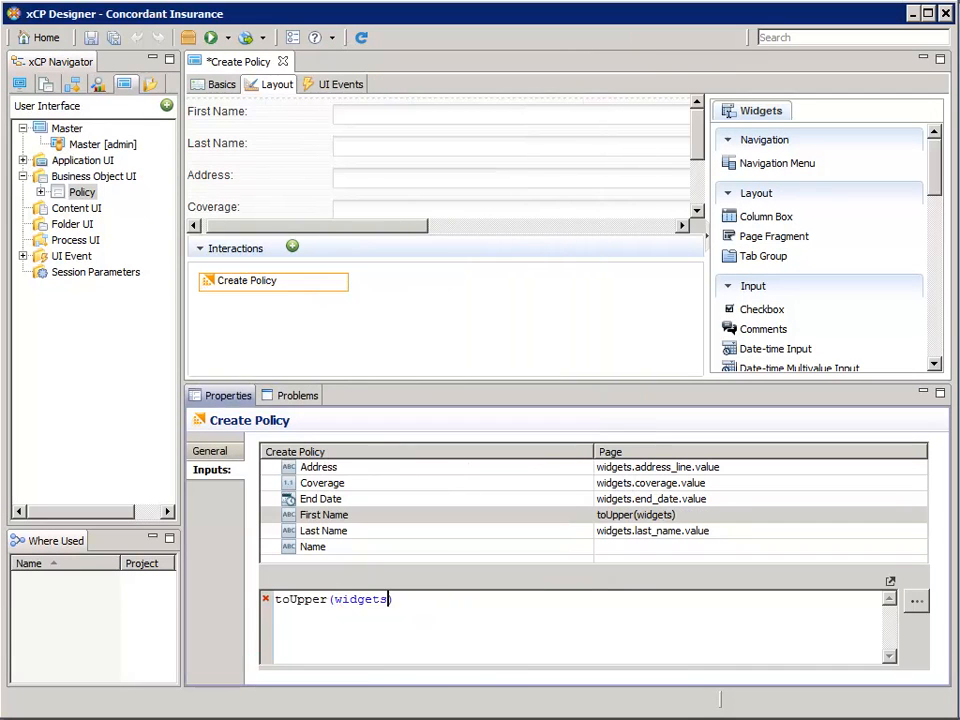
{"action": "type", "text": "."}
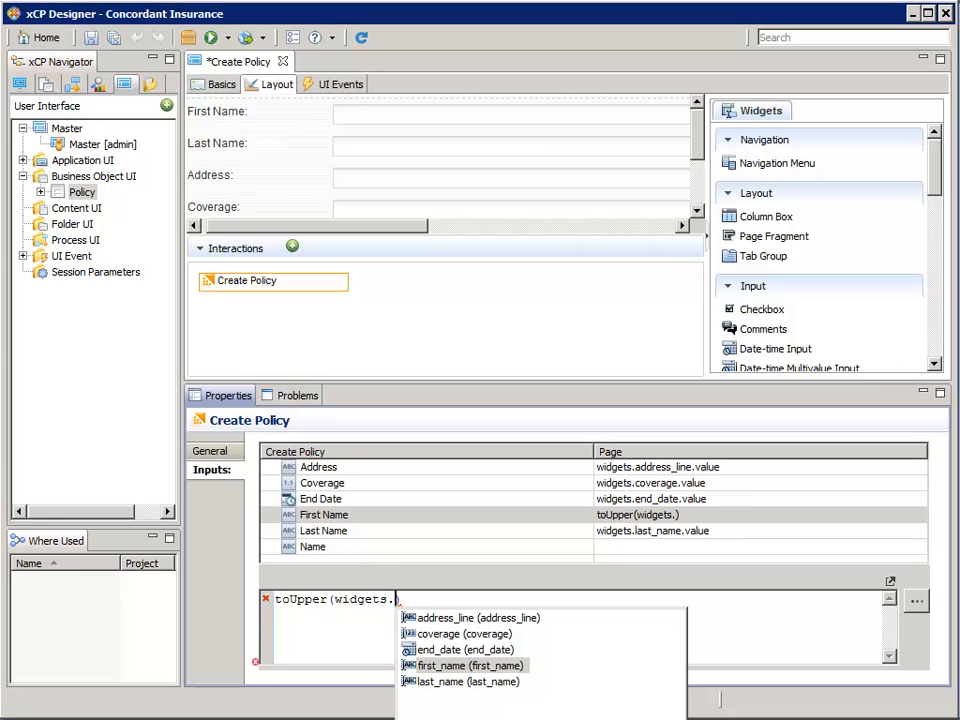
{"action": "key", "text": "Return"}
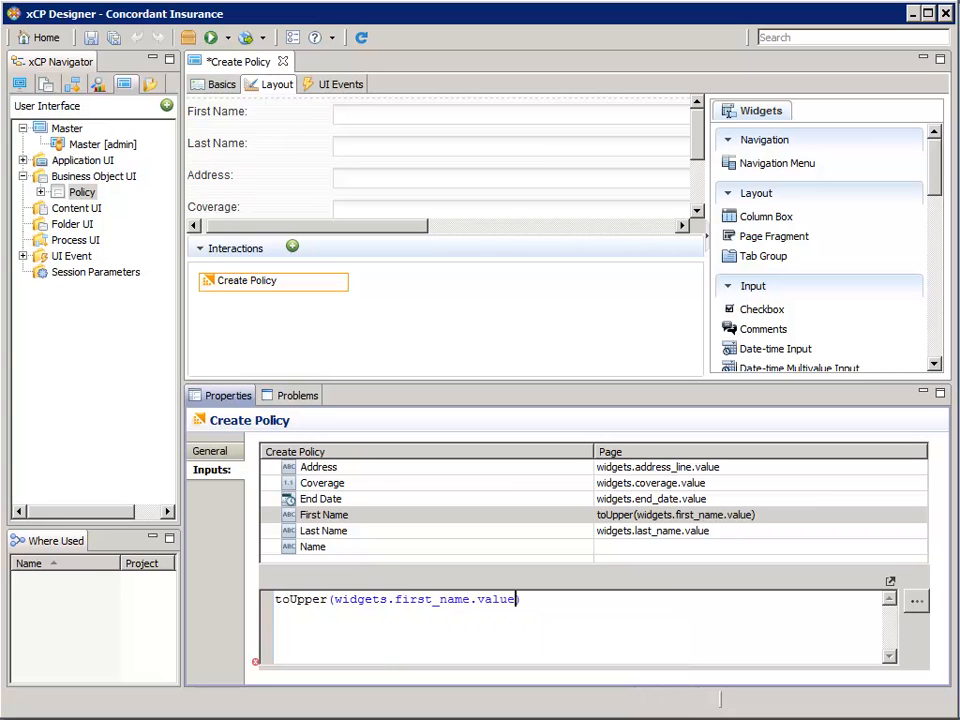
Wrap the Last Name input's expression in the toUpper string function, giving toUpper(widgets.last_name.value).
{"action": "left_click", "coordinate": [426, 532]}
{"action": "left_click_drag", "start_coordinate": [456, 600], "coordinate": [246, 593]}
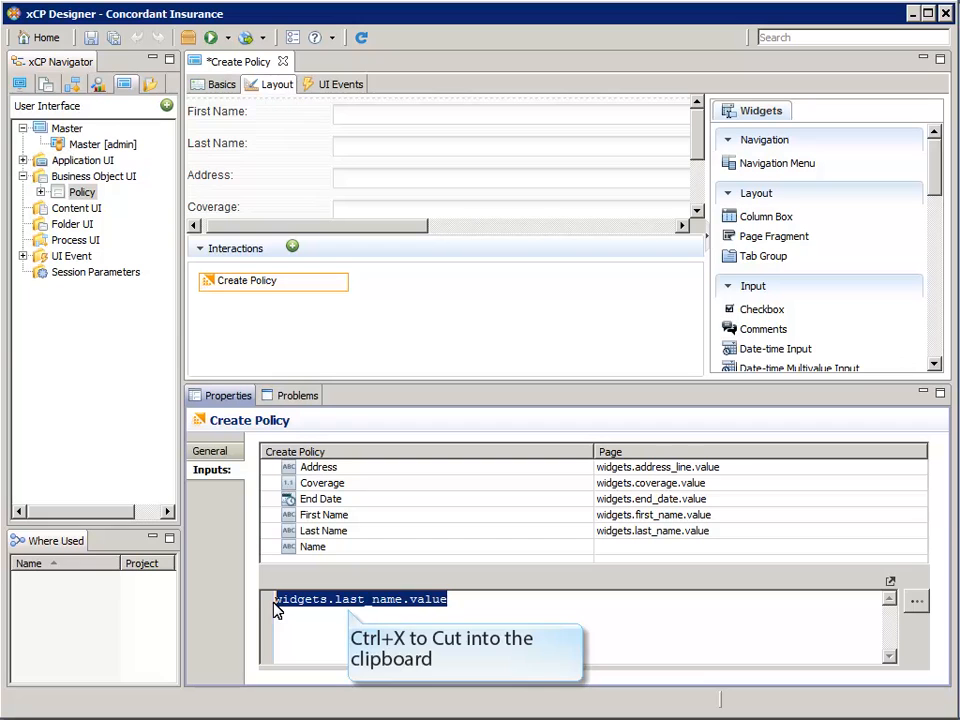
{"action": "key", "text": "ctrl+x"}
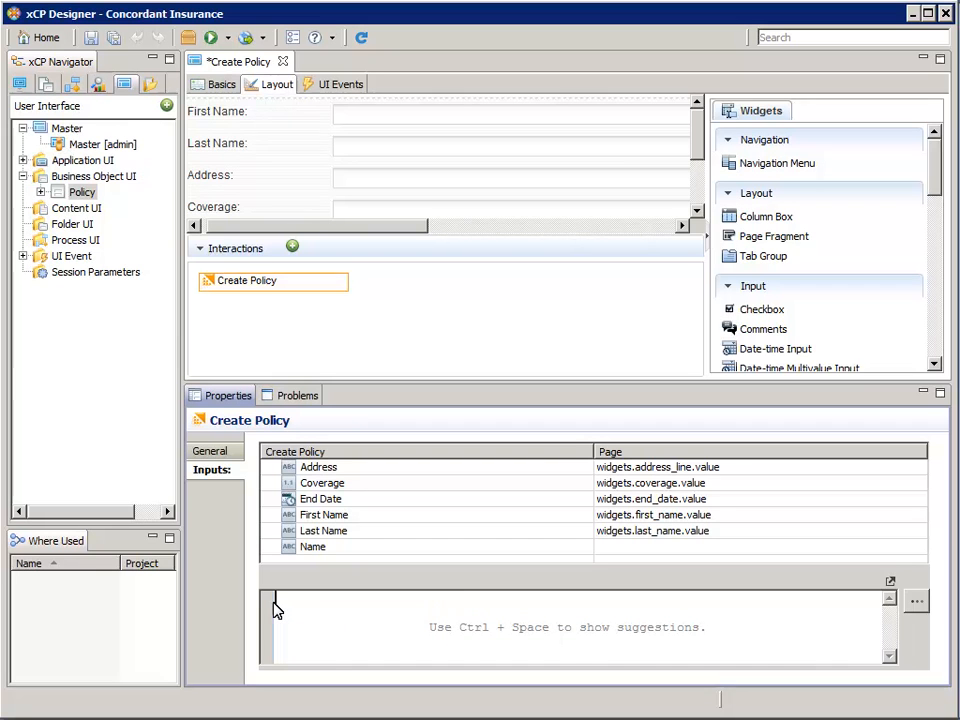
{"action": "left_click", "coordinate": [916, 601]}
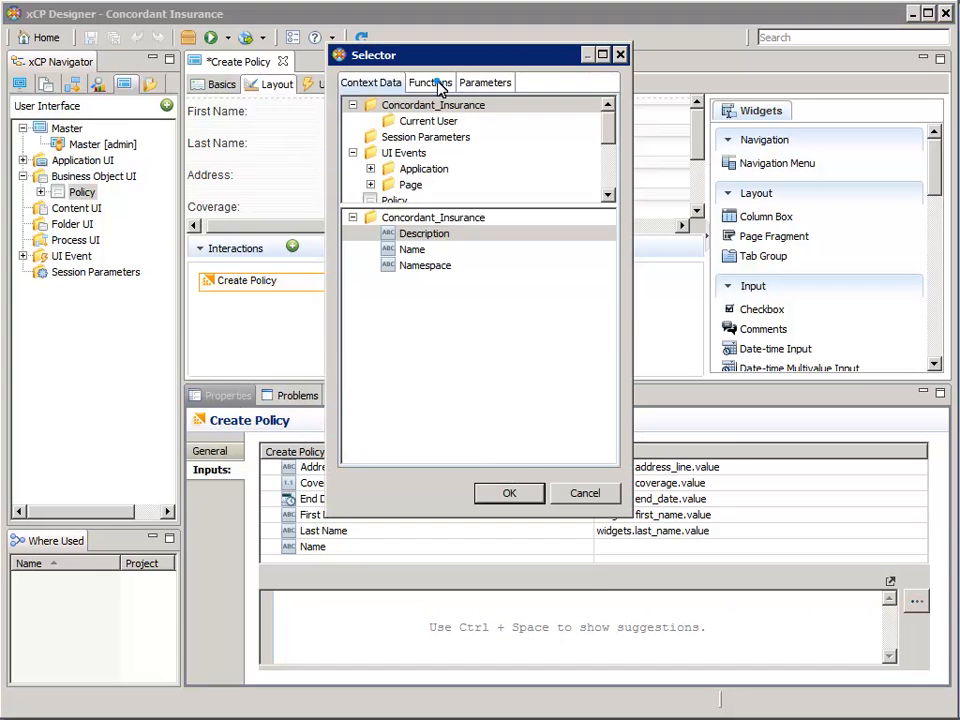
{"action": "left_click", "coordinate": [434, 84]}
{"action": "left_click", "coordinate": [380, 194]}
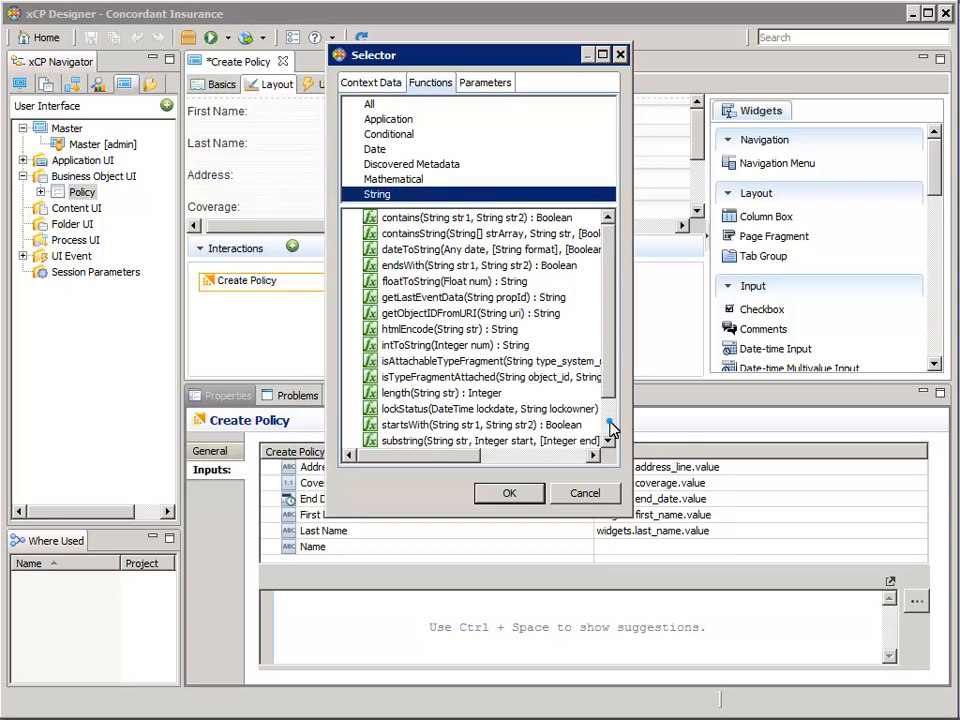
{"action": "scroll", "coordinate": [611, 428], "scroll_direction": "down", "scroll_amount": 1}
{"action": "left_click", "coordinate": [505, 424]}
{"action": "left_click", "coordinate": [509, 493]}
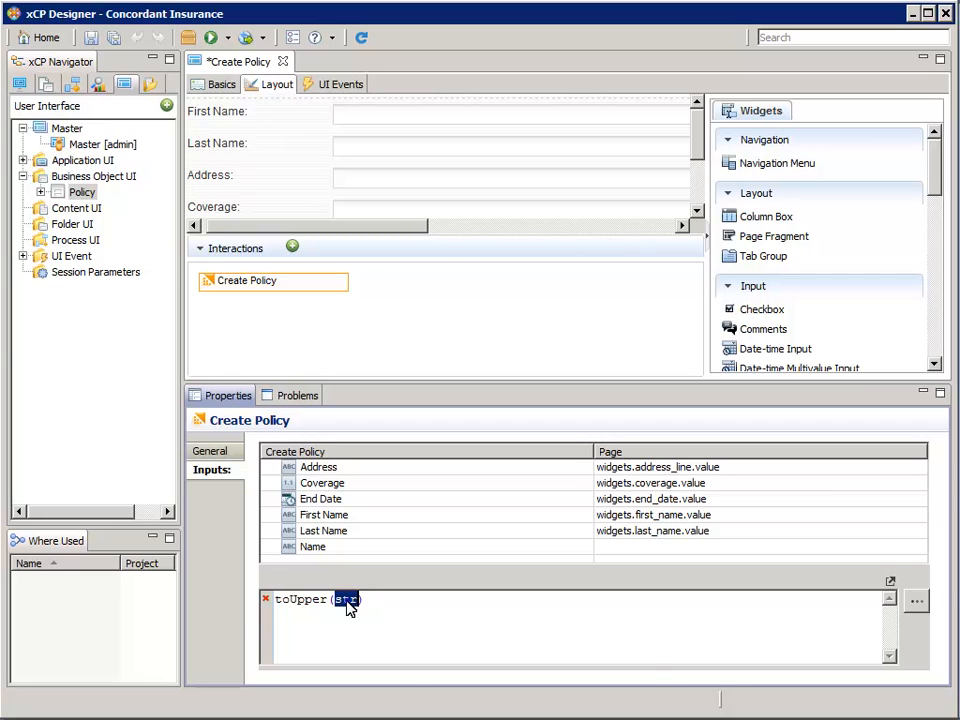
{"action": "key", "text": "ctrl+v"}
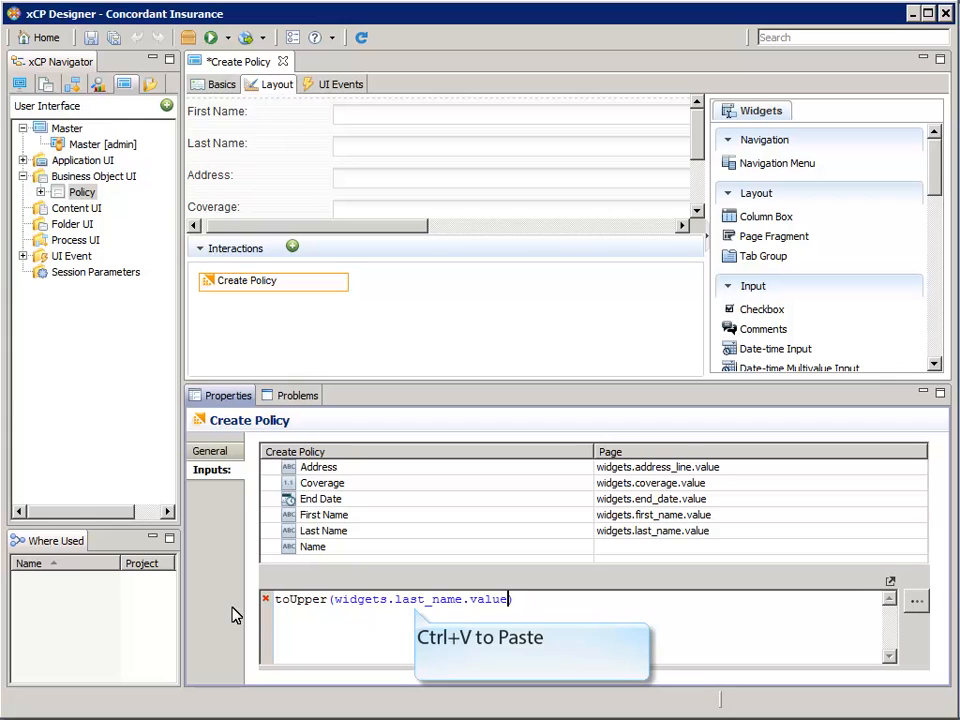
Set the Name input's expression to widgets.last_name.value + ', ' + widgets.first_name.value.
{"action": "left_click", "coordinate": [408, 551]}
{"action": "left_click", "coordinate": [408, 548]}
{"action": "left_click", "coordinate": [339, 611]}
{"action": "type", "text": "widgets.las"}
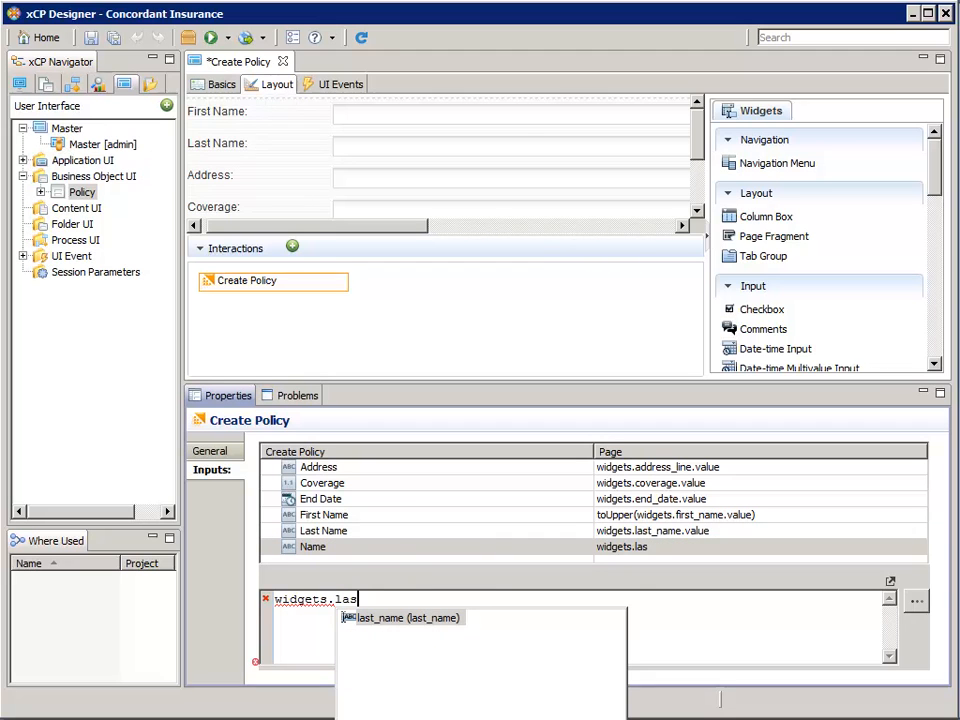
{"action": "key", "text": "Return"}
{"action": "type", "text": ".value +"}
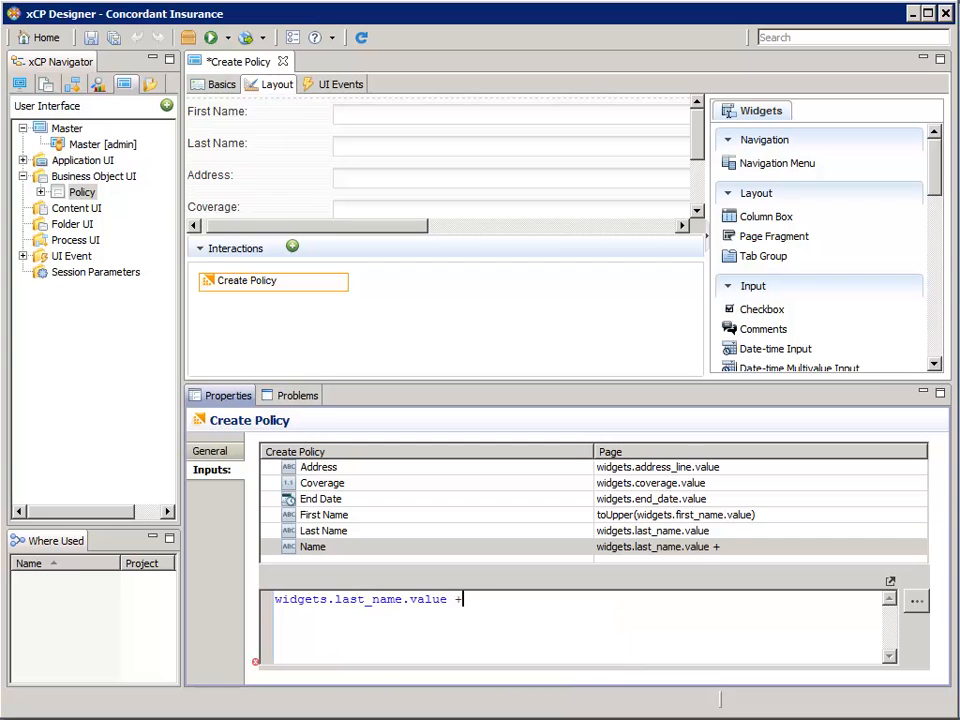
{"action": "type", "text": " ', ' + widgets.firs"}
{"action": "key", "text": "Return"}
{"action": "left_click", "coordinate": [249, 622]}
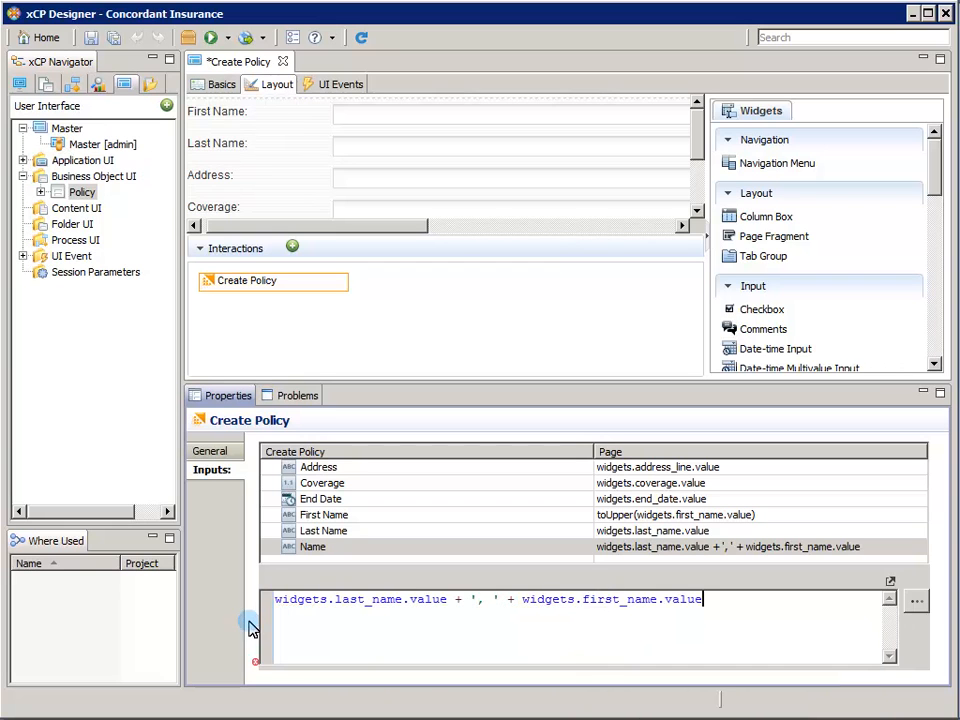
Set the horizontal alignment of the column holding the Create button to Left.
{"action": "left_click", "coordinate": [697, 193]}
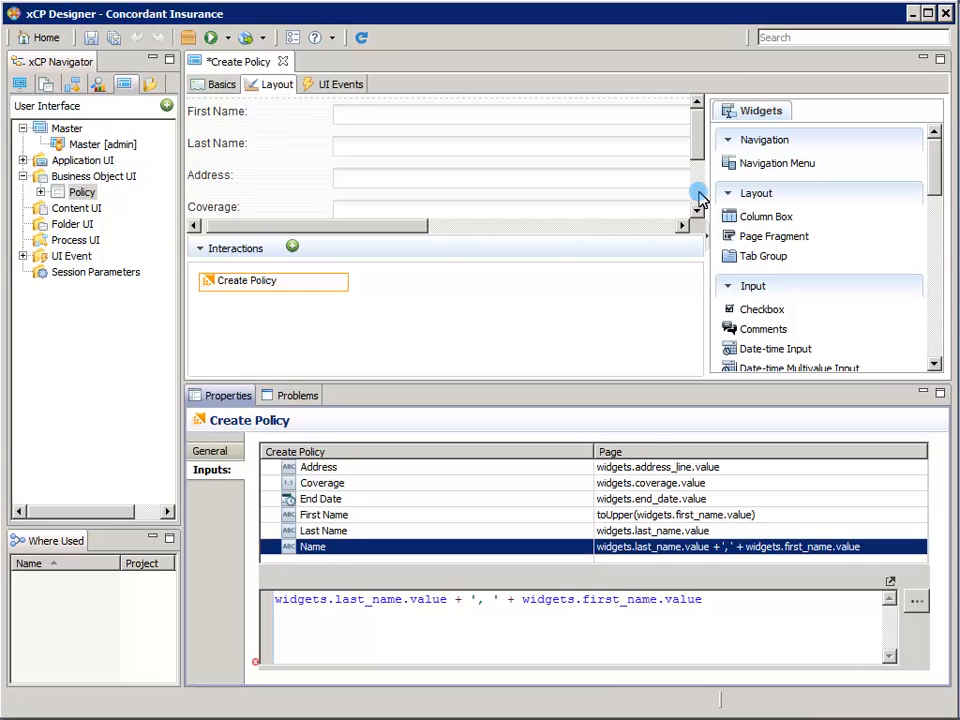
{"action": "left_click", "coordinate": [645, 226]}
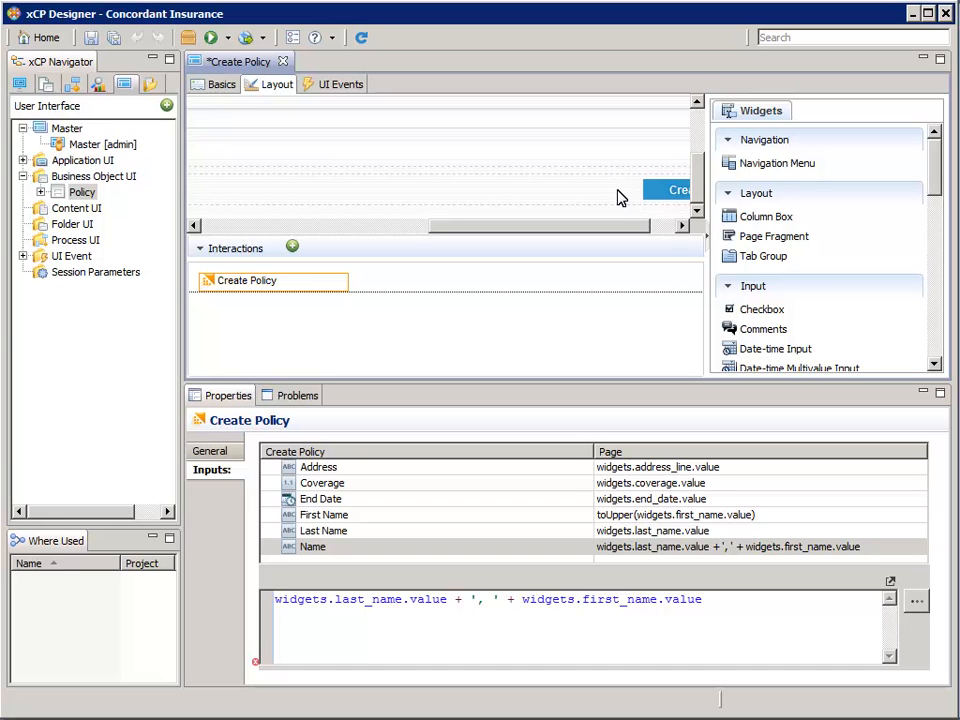
{"action": "left_click", "coordinate": [619, 189]}
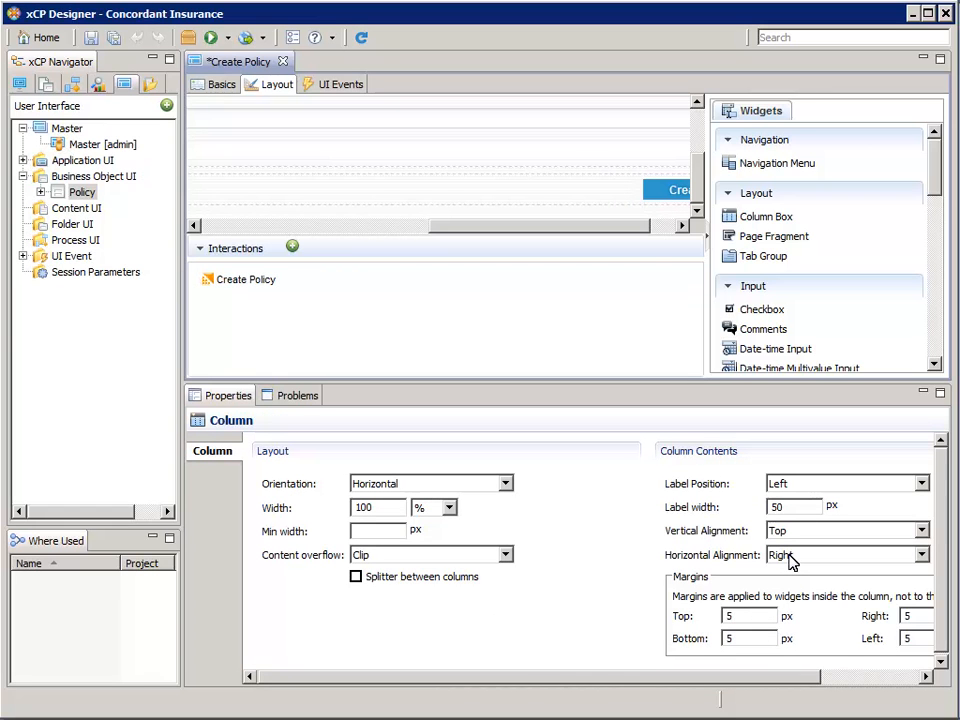
{"action": "left_click", "coordinate": [791, 560]}
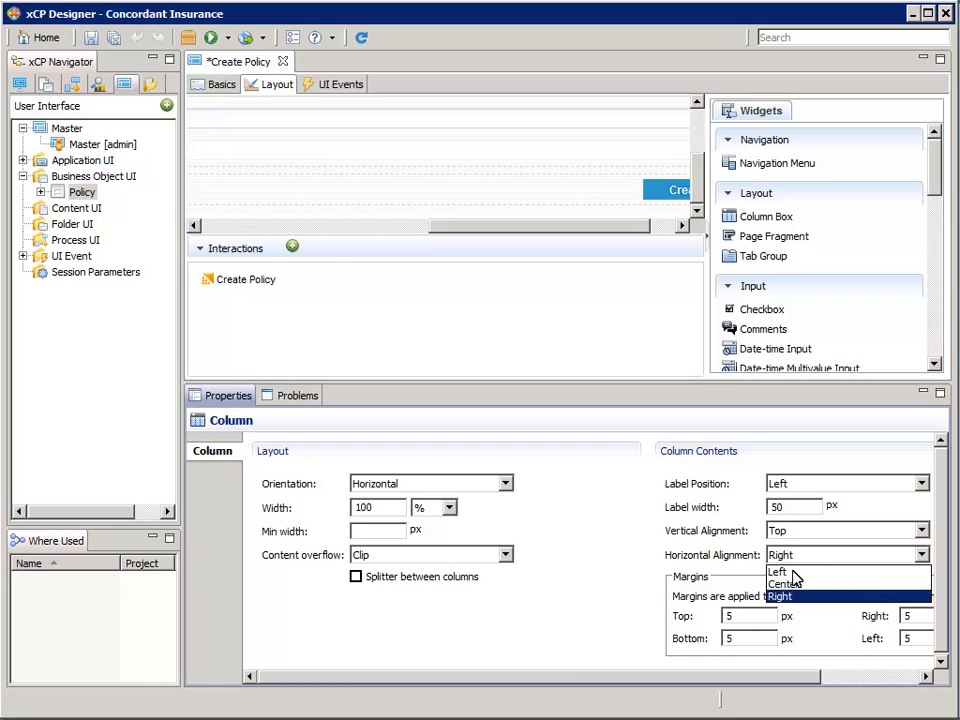
{"action": "left_click", "coordinate": [792, 572]}
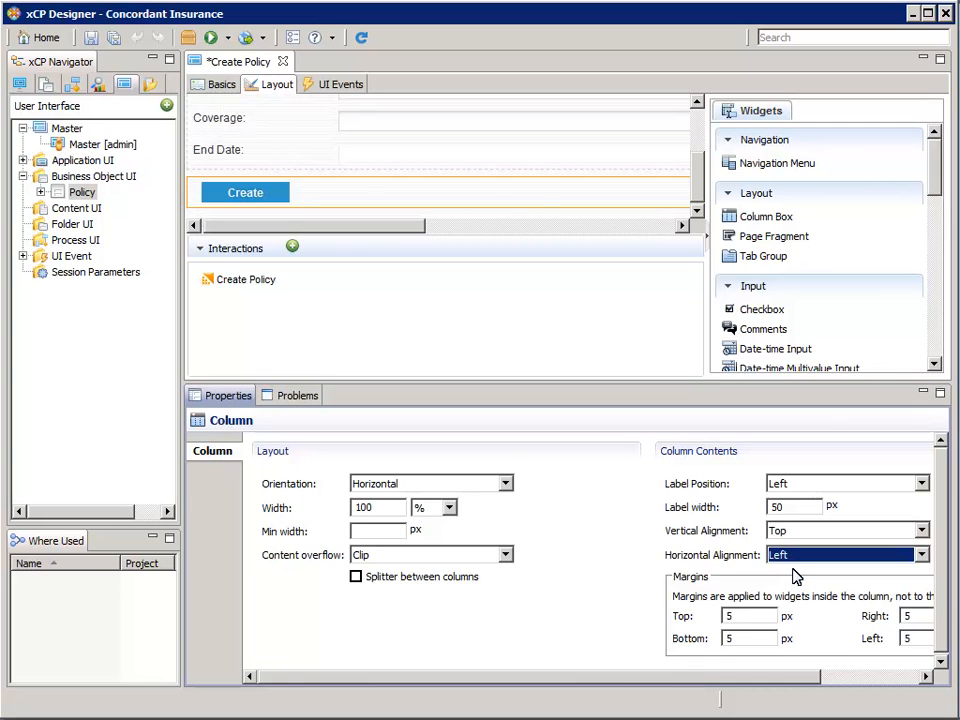
Collapse the Interactions section and make the Create button go to the specific page Policy Search when done.
{"action": "left_click", "coordinate": [202, 250]}
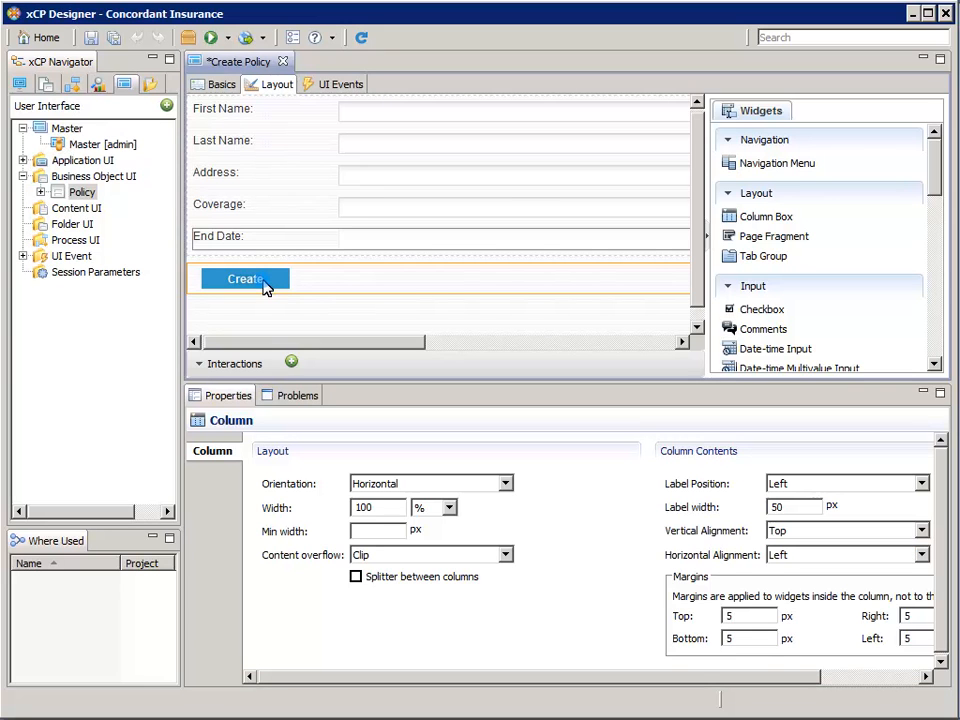
{"action": "left_click", "coordinate": [266, 285]}
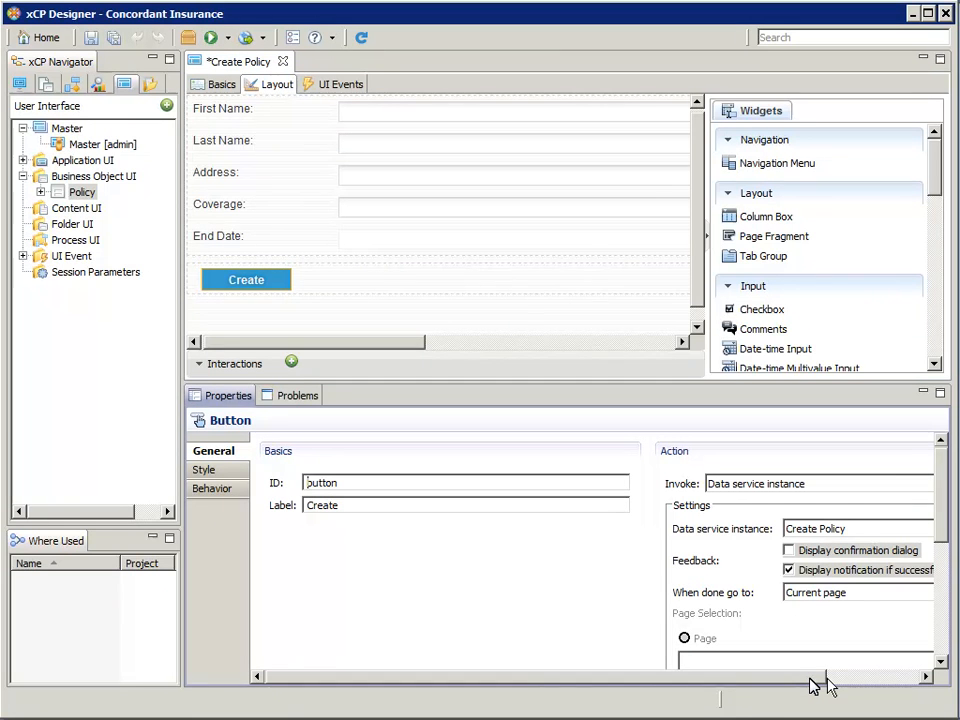
{"action": "left_click_drag", "start_coordinate": [828, 686], "coordinate": [900, 686]}
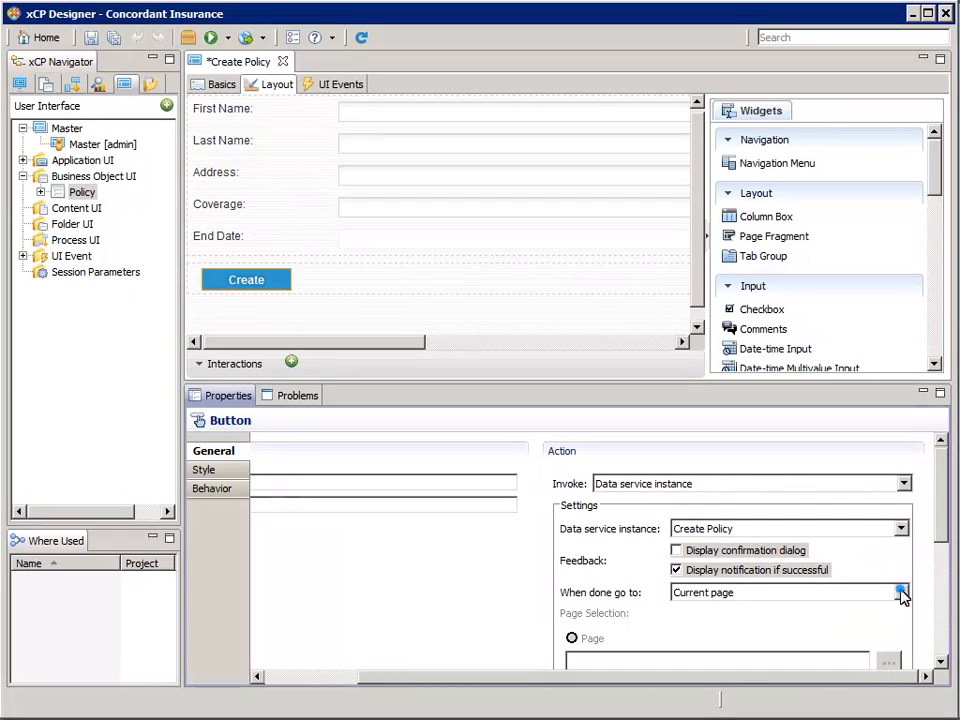
{"action": "left_click", "coordinate": [902, 593]}
{"action": "left_click", "coordinate": [745, 622]}
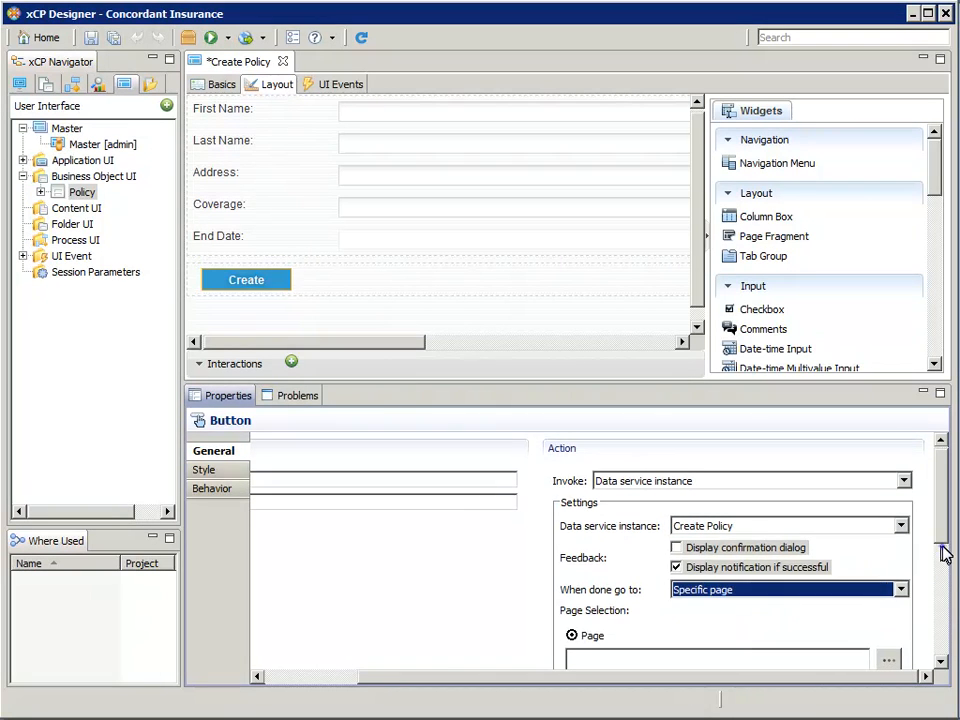
{"action": "left_click_drag", "start_coordinate": [940, 537], "coordinate": [942, 561]}
{"action": "left_click", "coordinate": [888, 566]}
{"action": "left_click", "coordinate": [437, 323]}
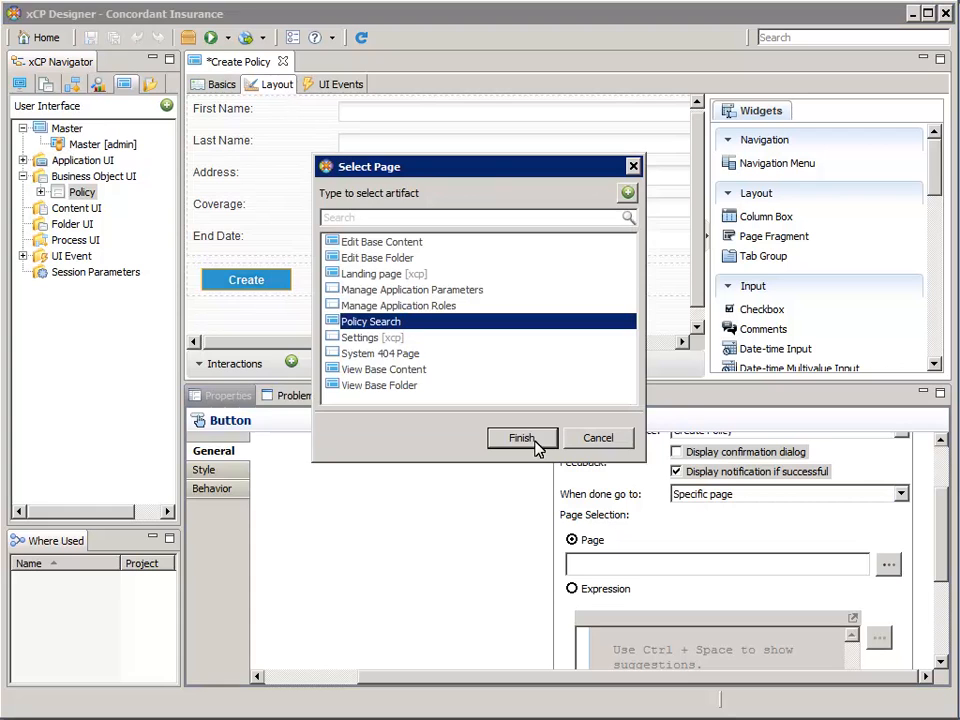
{"action": "left_click", "coordinate": [538, 447]}
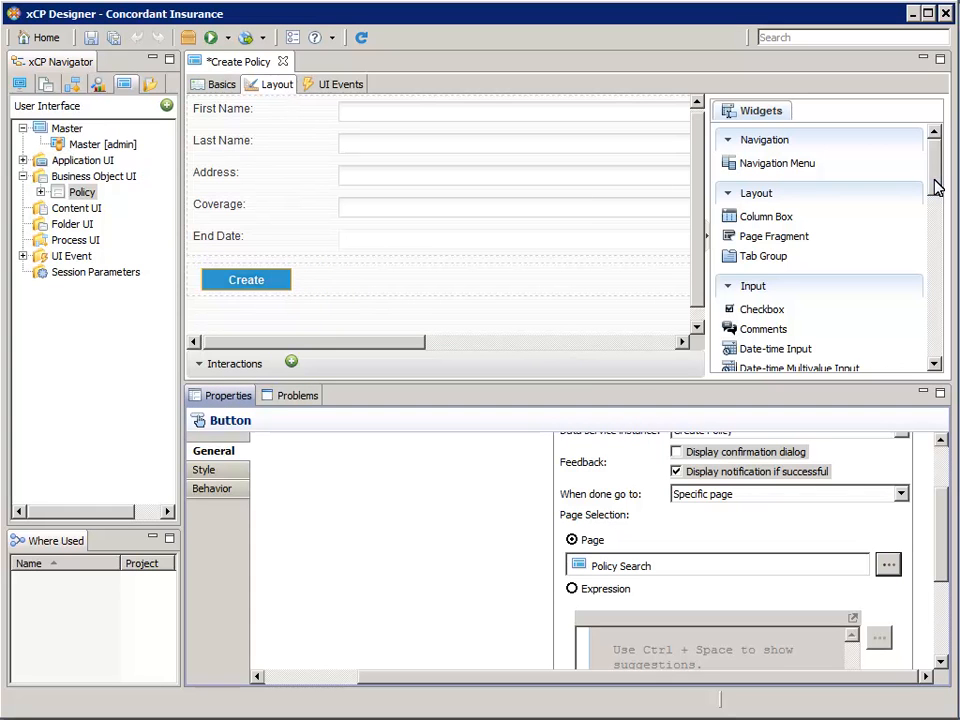
Add a button beside Create with the ID button_cancel and the label Cancel.
{"action": "scroll", "coordinate": [936, 190], "scroll_direction": "down", "scroll_amount": 5}
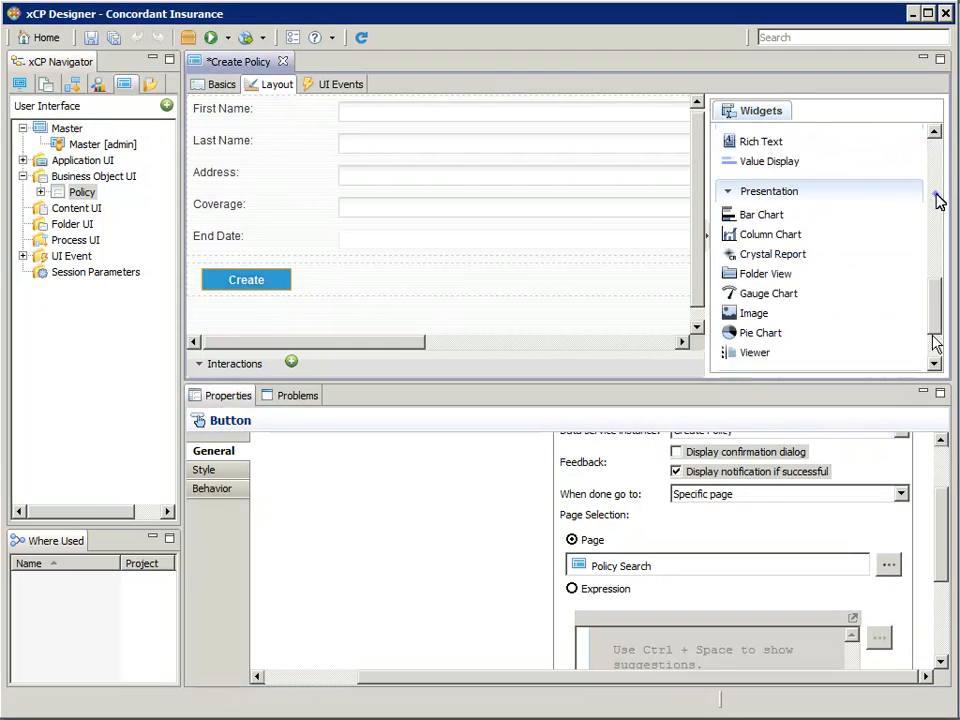
{"action": "scroll", "coordinate": [938, 202], "scroll_direction": "down", "scroll_amount": 2}
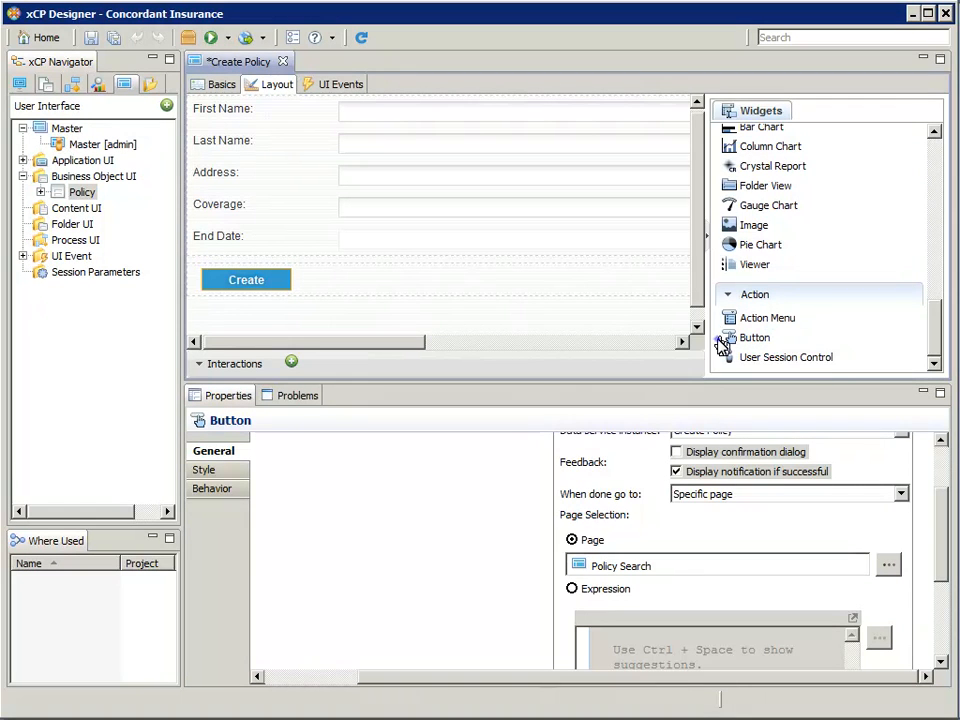
{"action": "left_click_drag", "start_coordinate": [724, 343], "coordinate": [454, 294]}
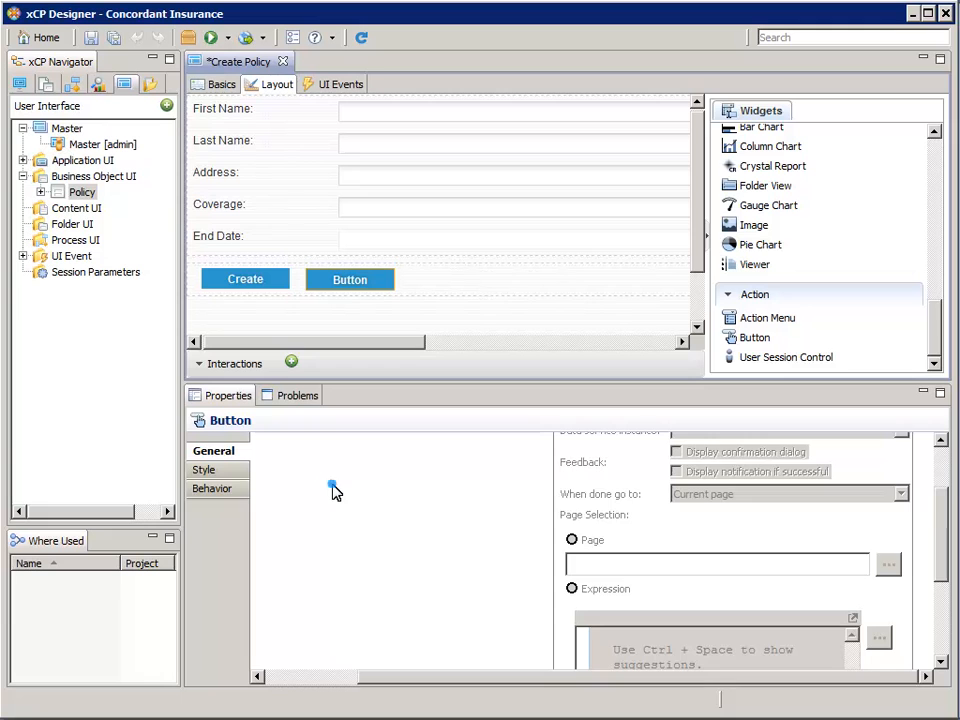
{"action": "left_click", "coordinate": [349, 281]}
{"action": "left_click", "coordinate": [360, 483]}
{"action": "key", "text": "BackSpace"}
{"action": "type", "text": "_cancel"}
{"action": "double_click", "coordinate": [349, 505]}
{"action": "type", "text": "Cancel"}
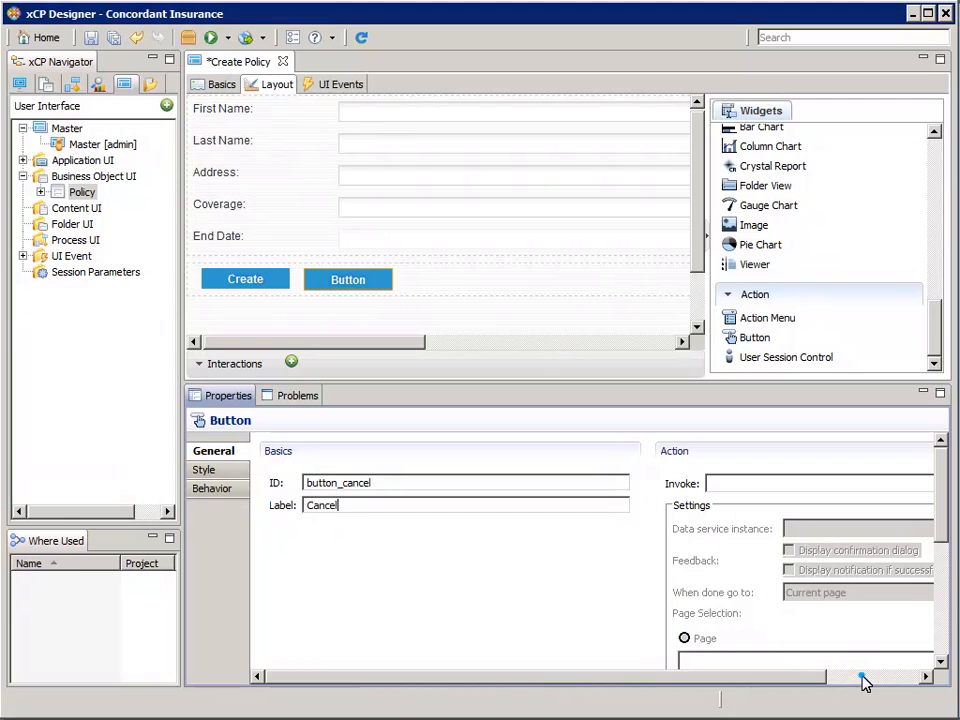
Make the Cancel button invoke Go to a page with Policy Search as its target, and save and close the Create Policy page.
{"action": "left_click", "coordinate": [863, 677]}
{"action": "left_click", "coordinate": [904, 483]}
{"action": "left_click", "coordinate": [659, 513]}
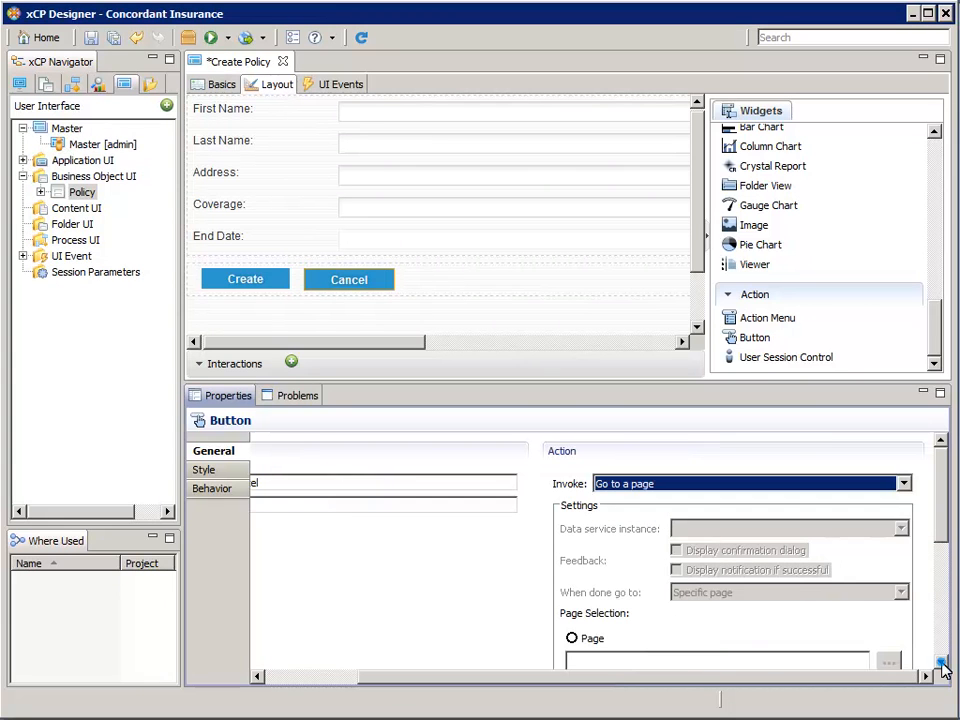
{"action": "left_click", "coordinate": [941, 661]}
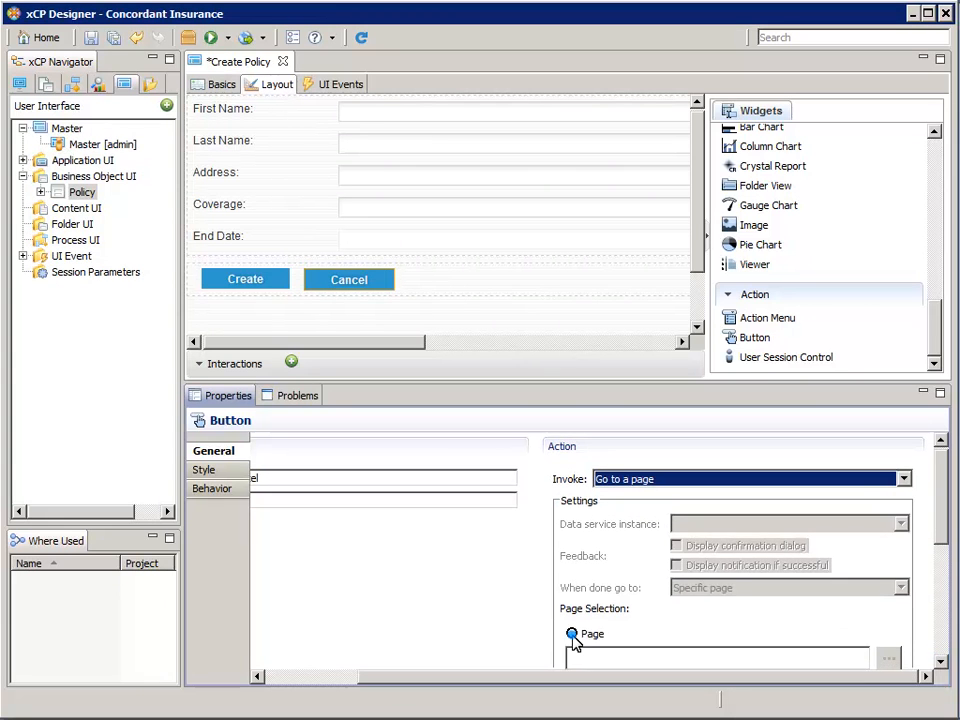
{"action": "left_click_drag", "start_coordinate": [943, 540], "coordinate": [943, 570]}
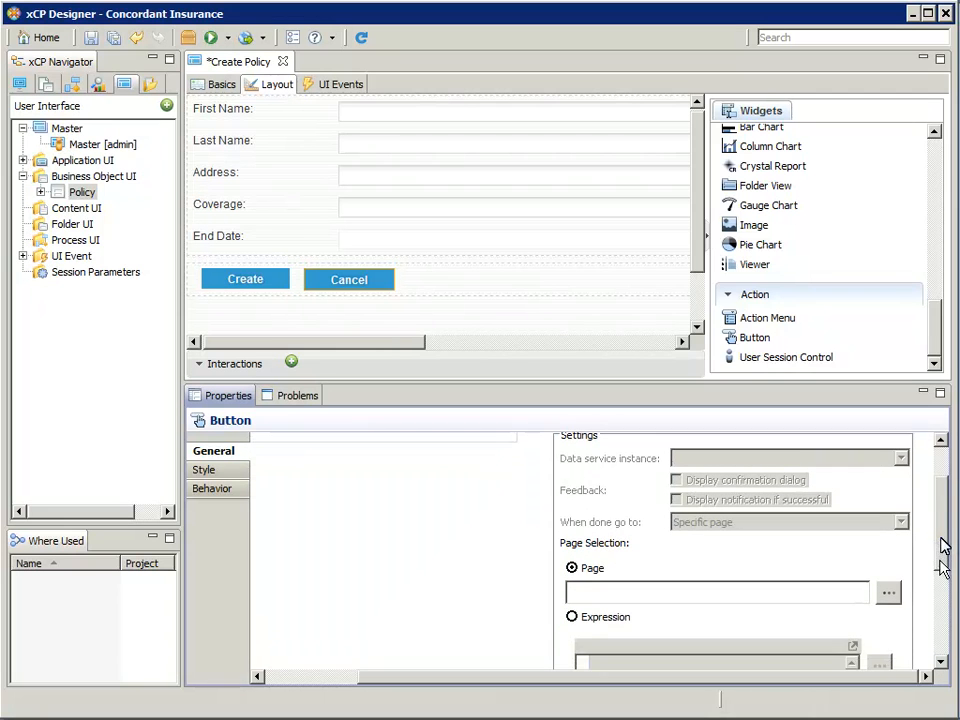
{"action": "left_click", "coordinate": [888, 594]}
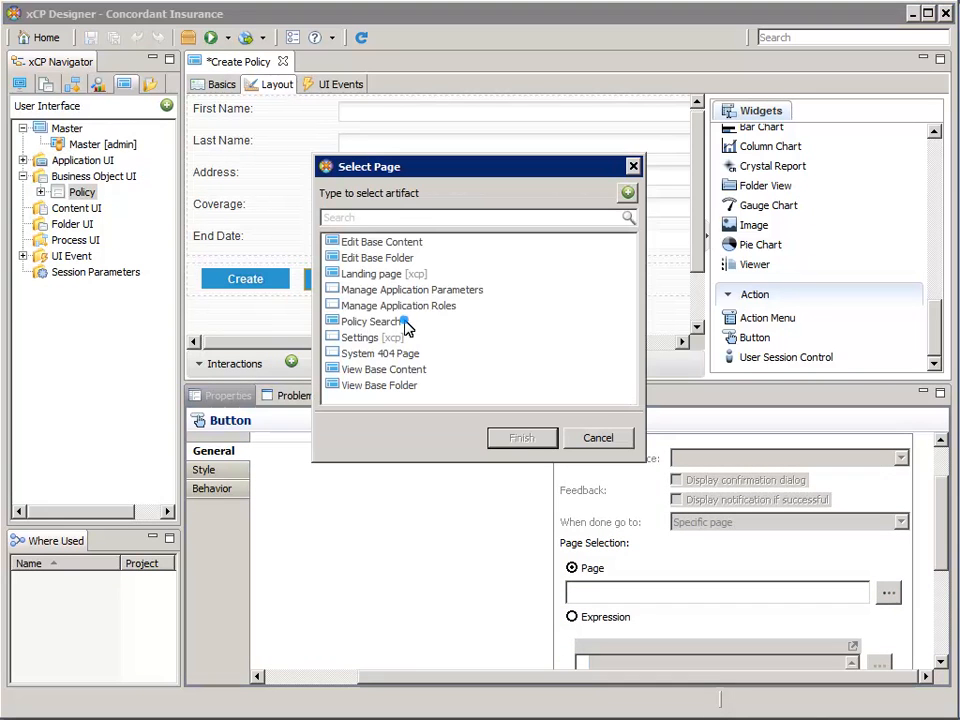
{"action": "left_click", "coordinate": [405, 325]}
{"action": "left_click", "coordinate": [522, 439]}
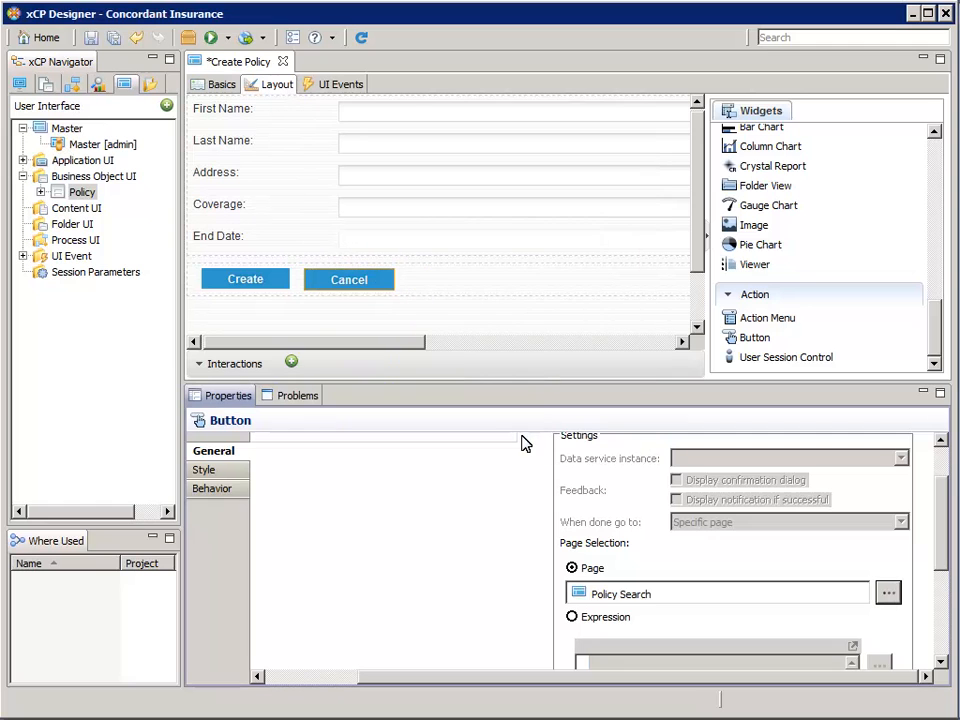
{"action": "left_click", "coordinate": [91, 38]}
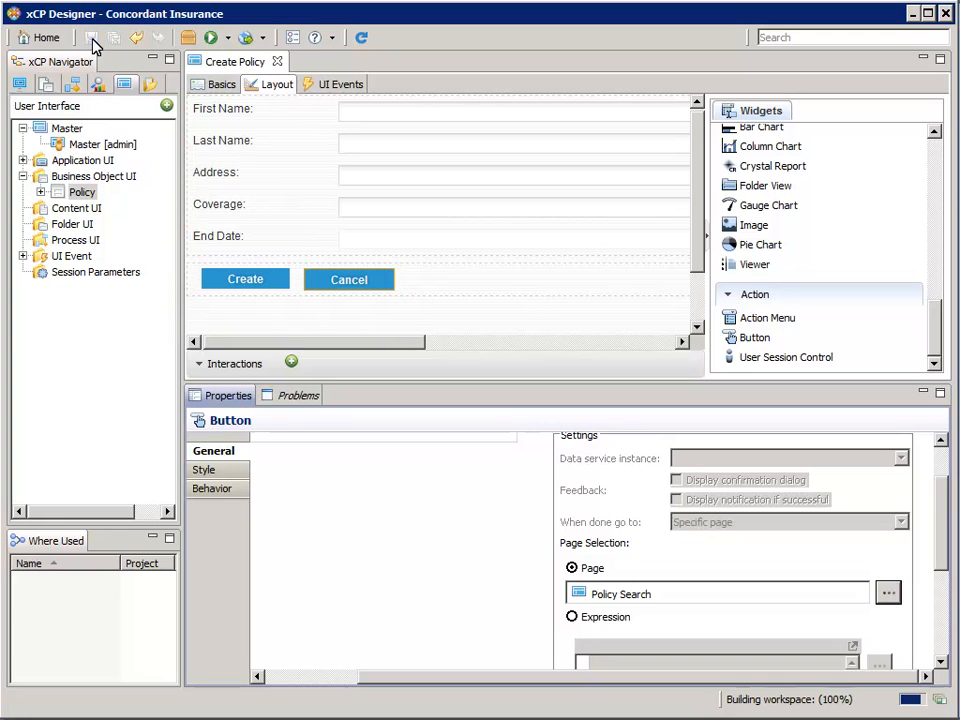
{"action": "left_click", "coordinate": [277, 61]}
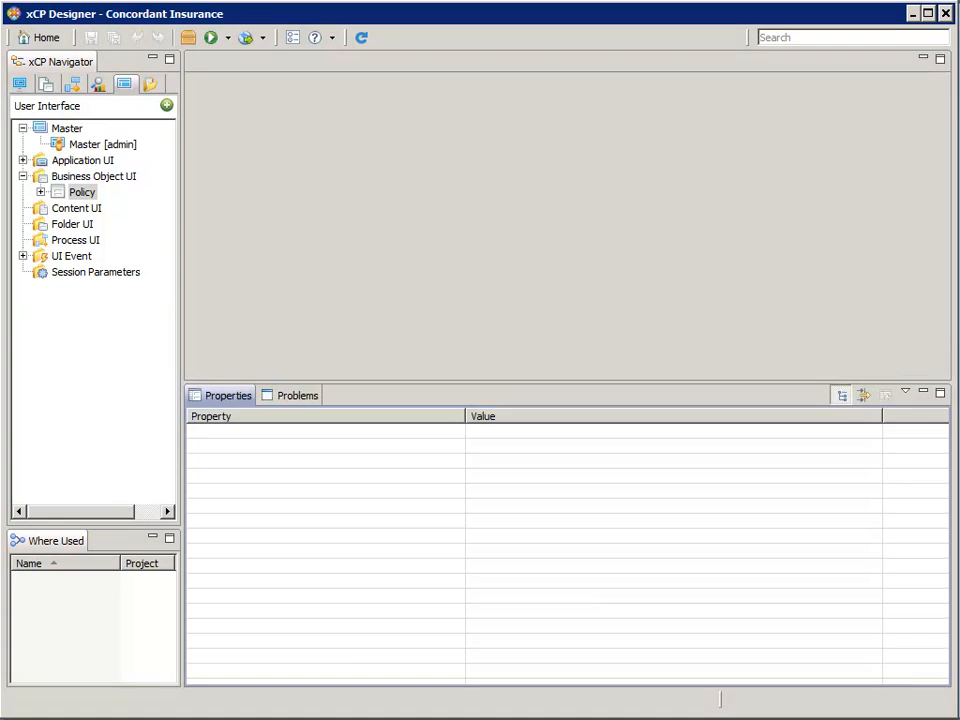
Create a new page for the Policy business object with generated Edit Policy widgets and bindings.
{"action": "left_click", "coordinate": [40, 192]}
{"action": "right_click", "coordinate": [90, 197]}
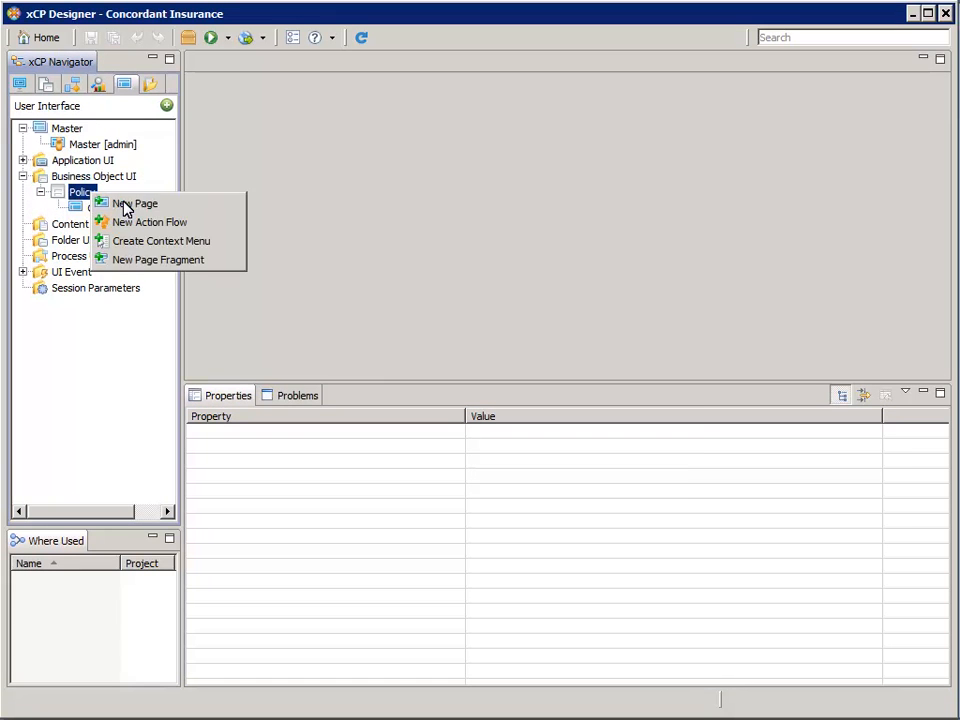
{"action": "left_click", "coordinate": [122, 203]}
{"action": "left_click", "coordinate": [397, 353]}
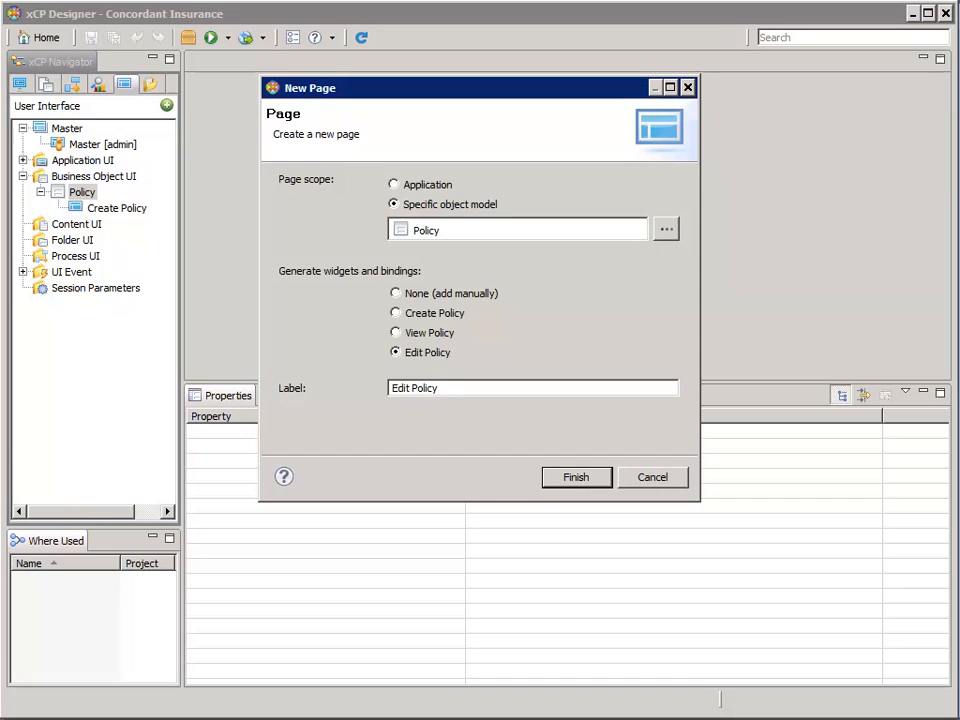
{"action": "left_click", "coordinate": [576, 477]}
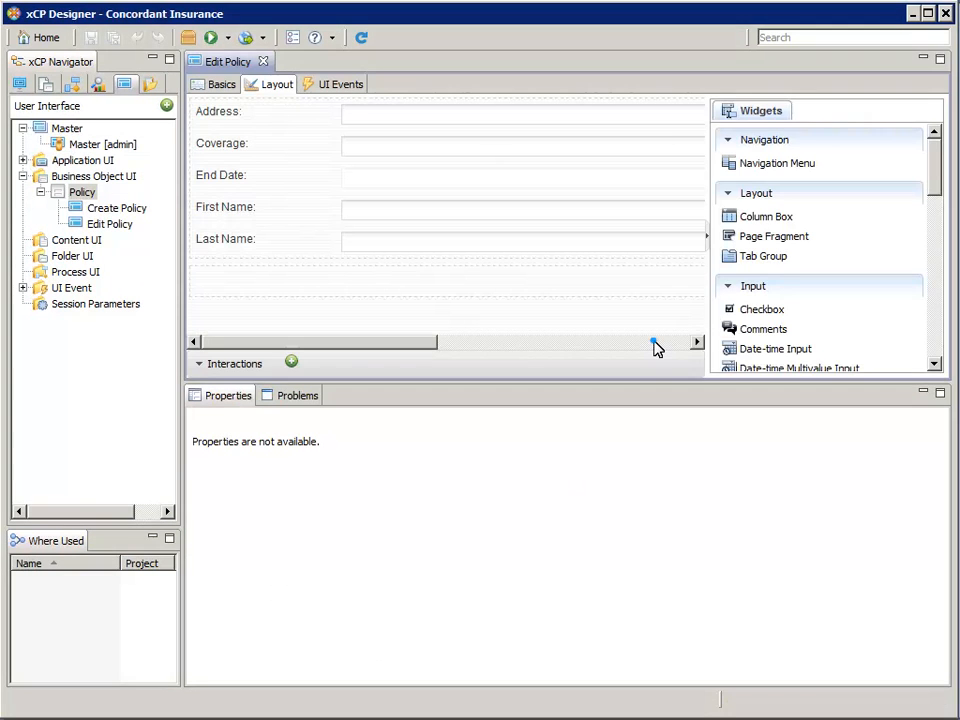
Set the horizontal alignment of the column holding the Save button to Left on the Edit Policy page.
{"action": "left_click", "coordinate": [655, 347]}
{"action": "left_click", "coordinate": [574, 285]}
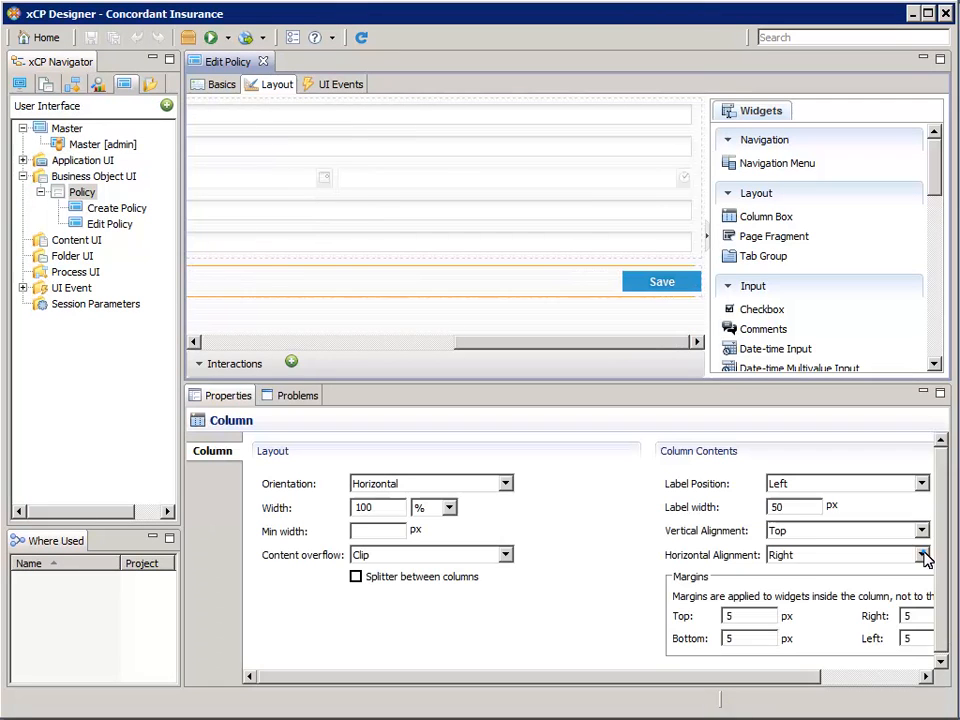
{"action": "left_click", "coordinate": [922, 555]}
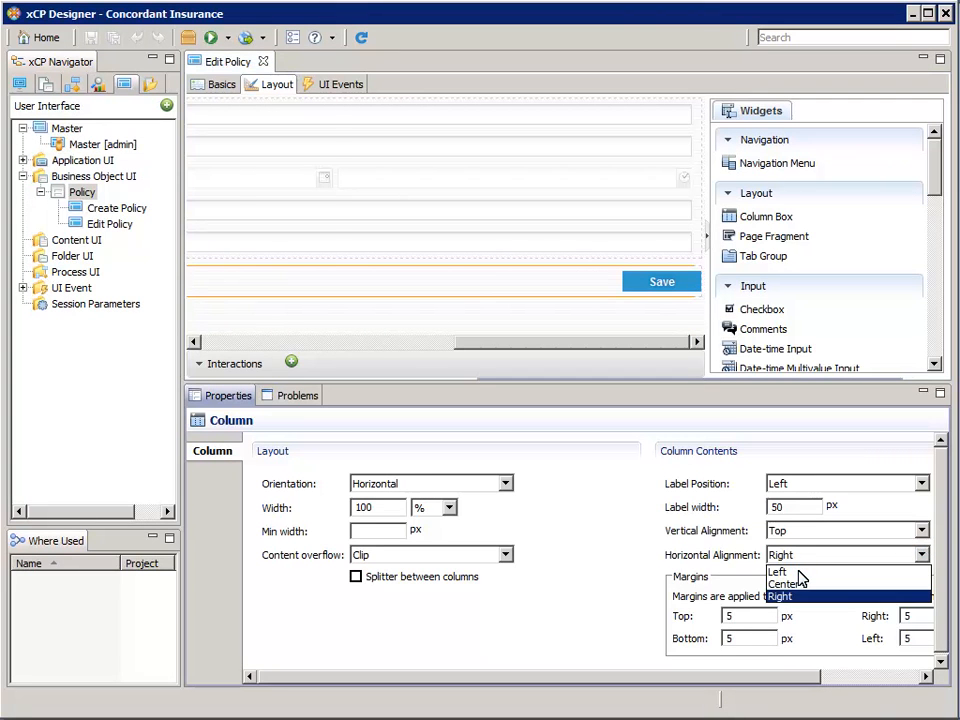
{"action": "left_click", "coordinate": [790, 572]}
{"action": "left_click", "coordinate": [417, 342]}
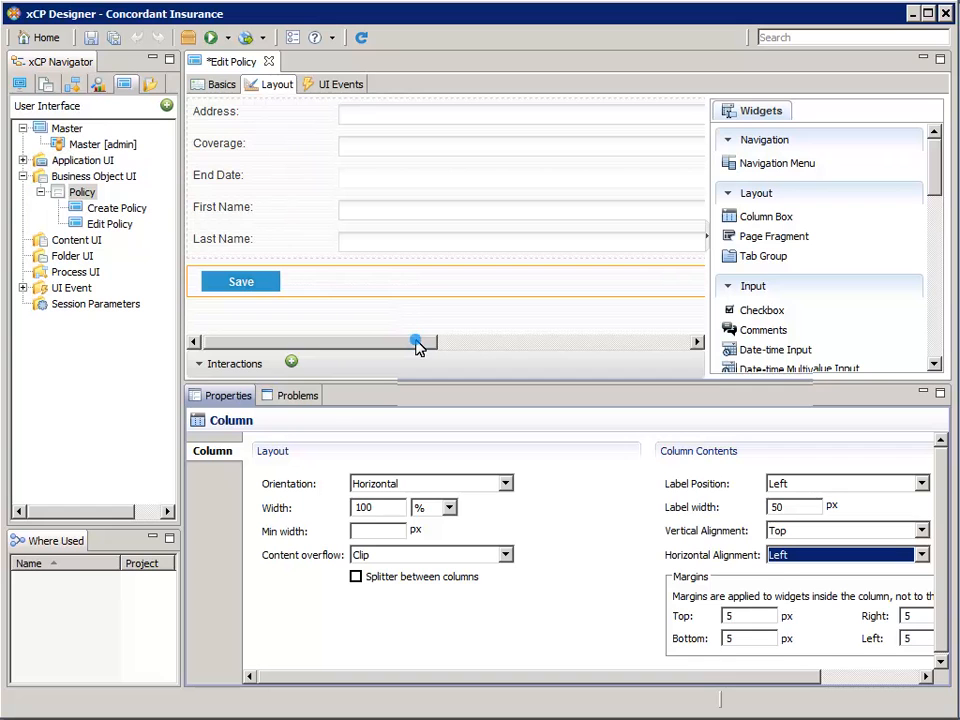
Add a button beside Save with the ID button_cancel and the label Cancel.
{"action": "left_click", "coordinate": [936, 352]}
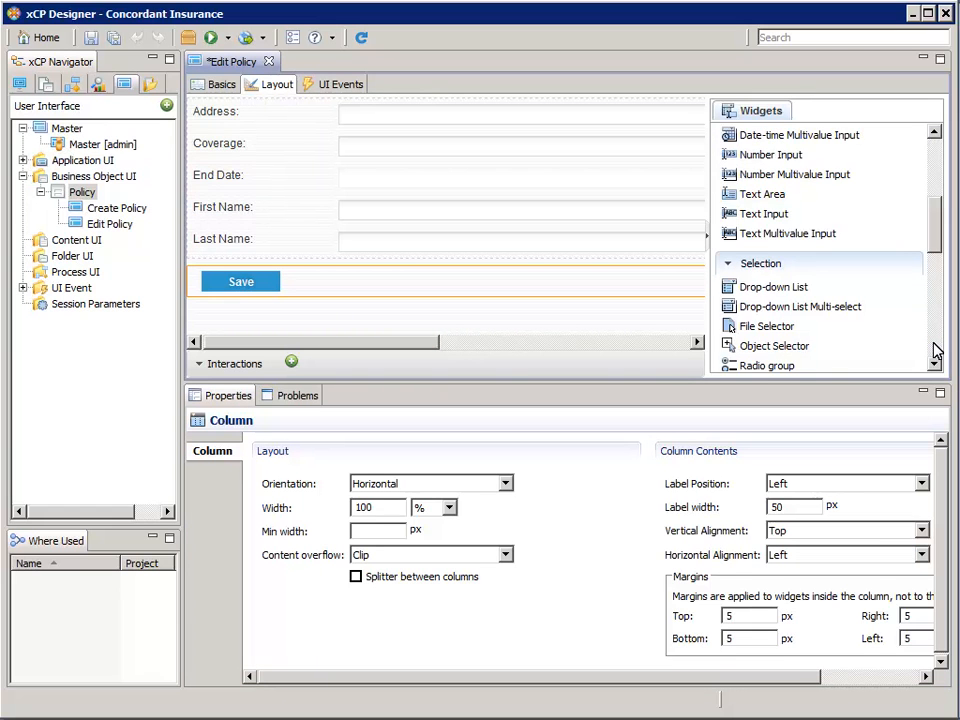
{"action": "left_click", "coordinate": [936, 352]}
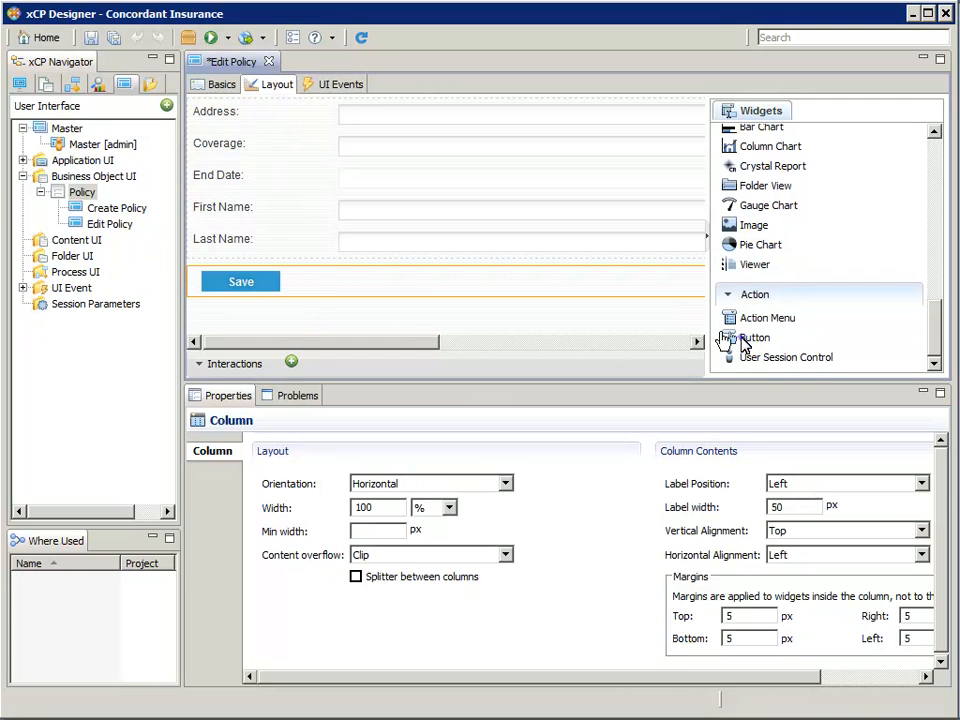
{"action": "left_click_drag", "start_coordinate": [745, 340], "coordinate": [381, 284]}
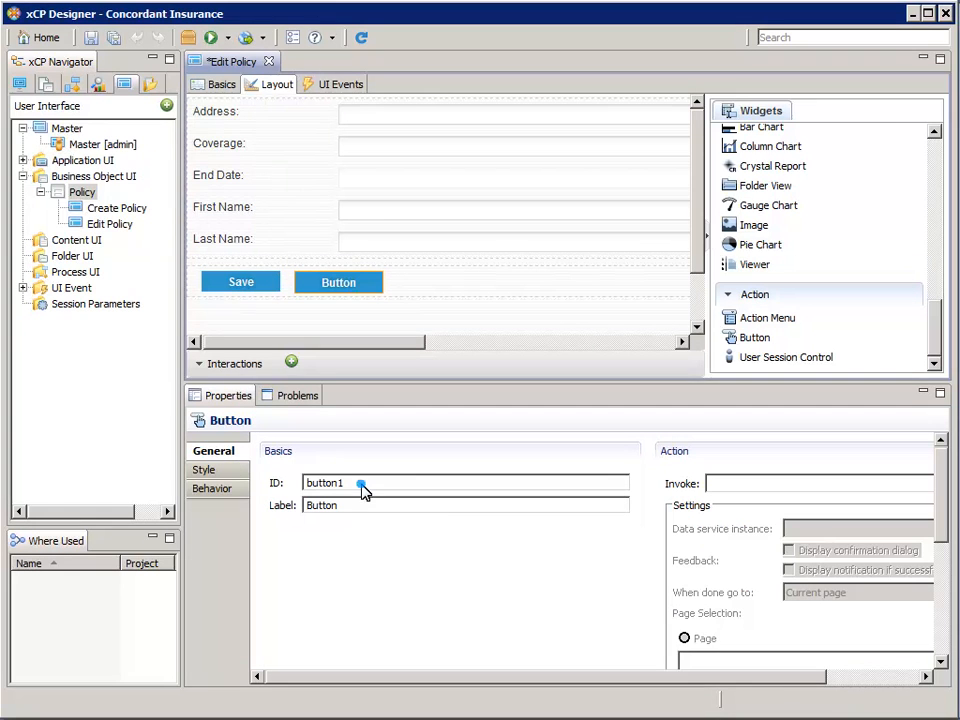
{"action": "key", "text": "BackSpace"}
{"action": "type", "text": "_cancel"}
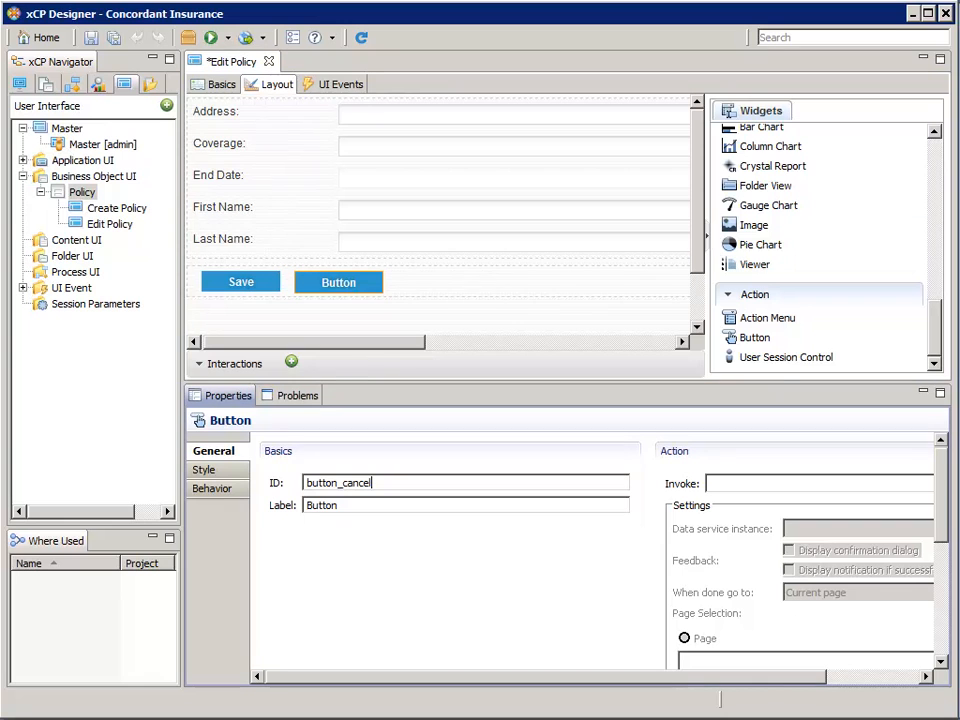
{"action": "double_click", "coordinate": [310, 506]}
{"action": "type", "text": "Cancel"}
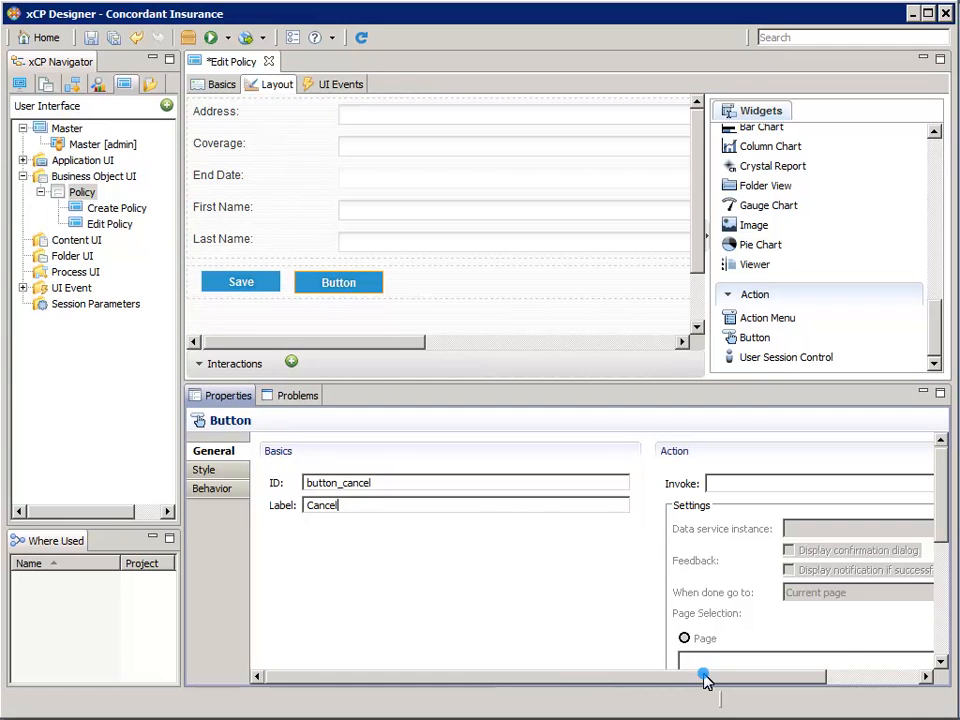
Make the Cancel button on the Edit Policy page invoke Go to a page with Policy Search as its target.
{"action": "left_click_drag", "start_coordinate": [707, 677], "coordinate": [909, 699]}
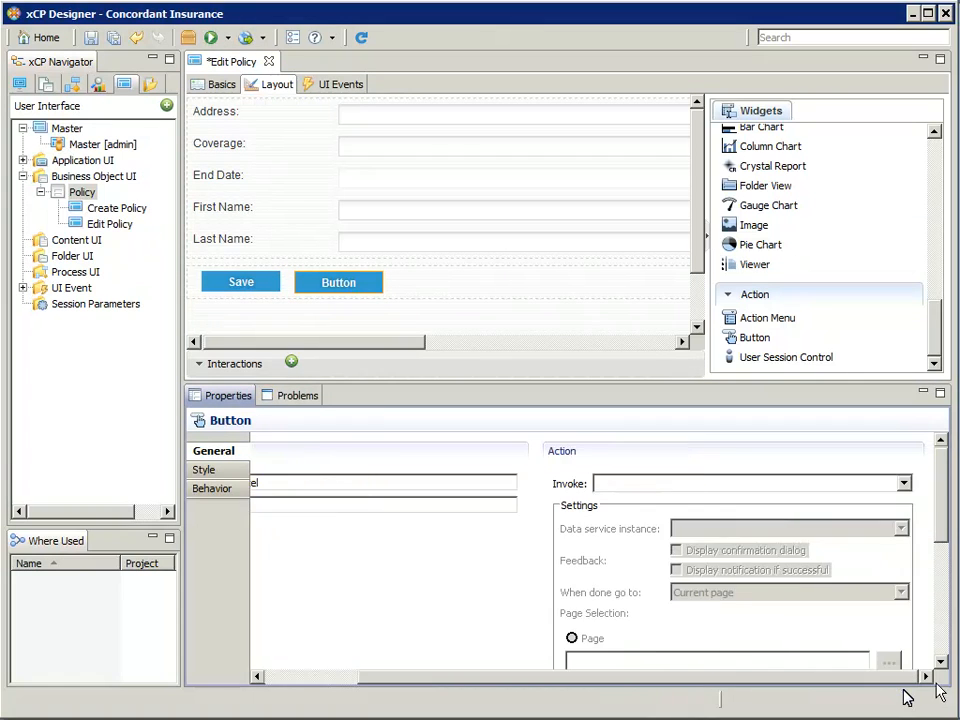
{"action": "left_click", "coordinate": [907, 487]}
{"action": "left_click", "coordinate": [662, 511]}
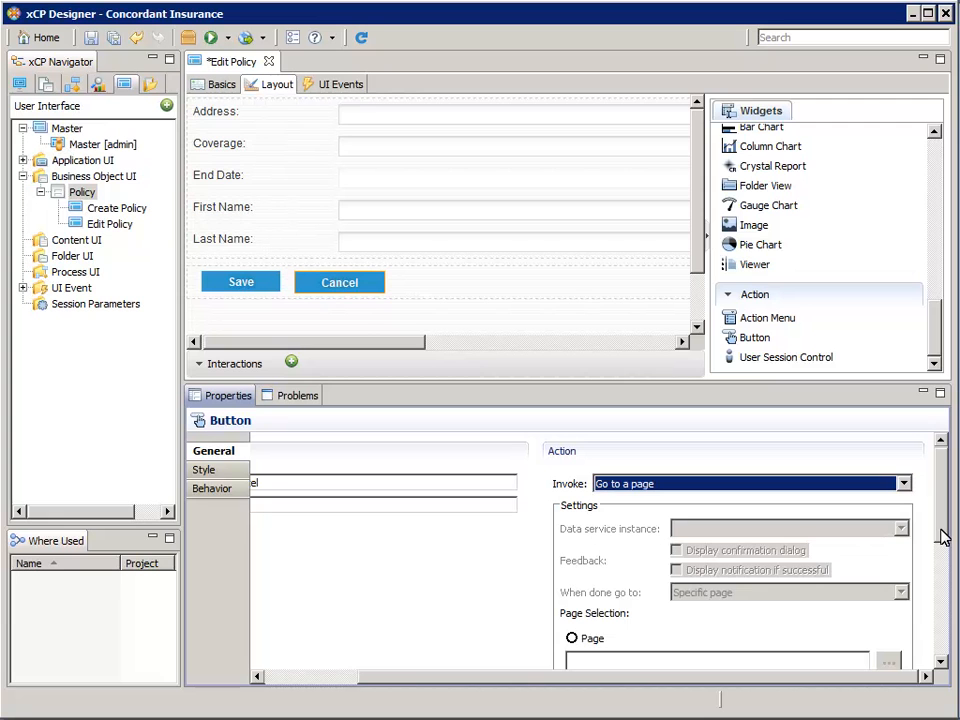
{"action": "left_click_drag", "start_coordinate": [940, 535], "coordinate": [945, 560]}
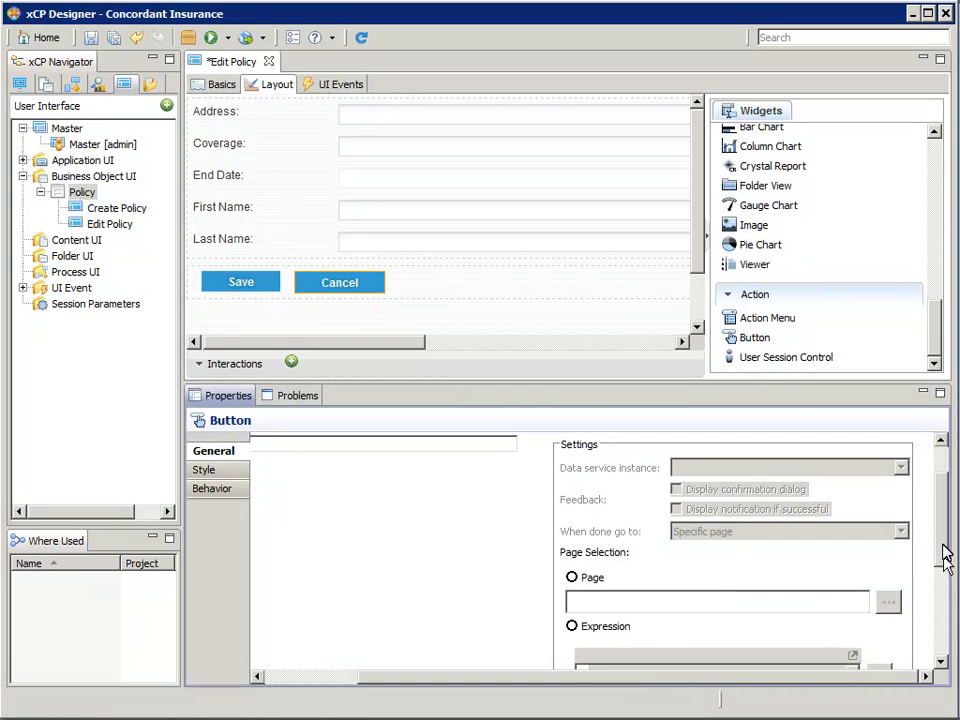
{"action": "scroll", "coordinate": [760, 550], "scroll_direction": "down", "scroll_amount": 1}
{"action": "left_click", "coordinate": [572, 544]}
{"action": "left_click", "coordinate": [888, 569]}
{"action": "left_click", "coordinate": [400, 338]}
{"action": "left_click", "coordinate": [522, 438]}
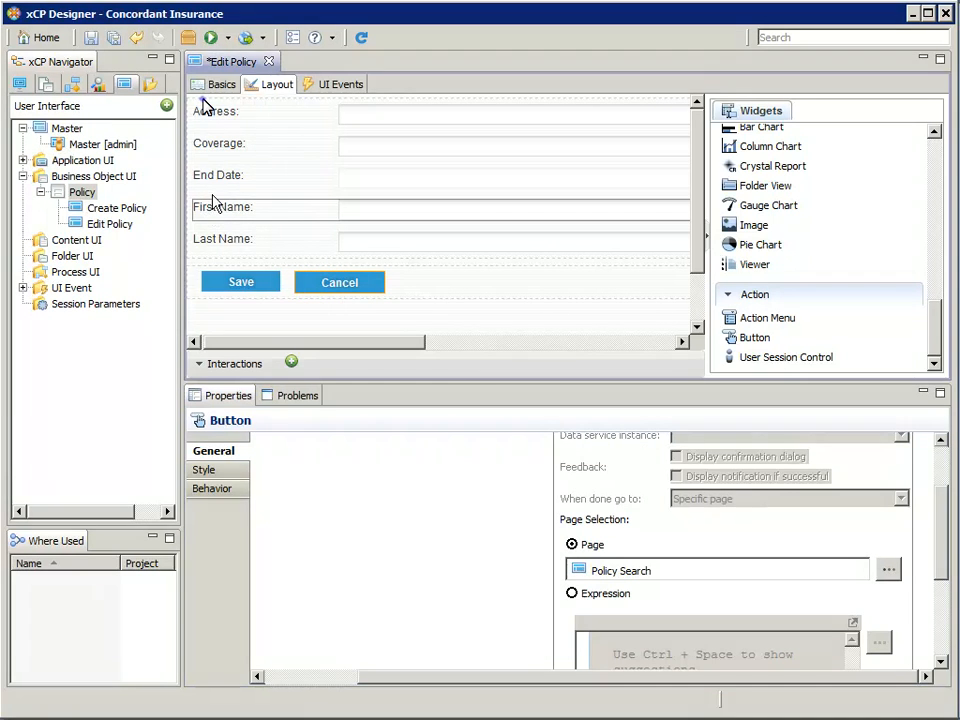
Reorder the Edit Policy form fields so First Name and Last Name come above Address.
{"action": "left_click_drag", "start_coordinate": [213, 200], "coordinate": [208, 104]}
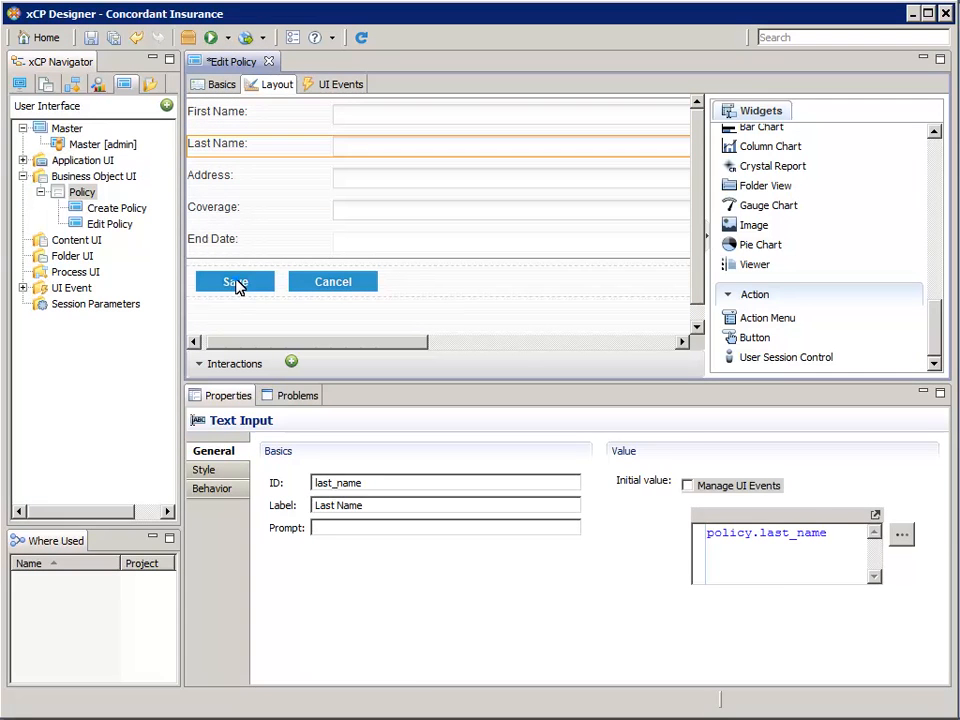
Set the Save button to go to the specific page Policy Search when done, and save and close the Edit Policy page.
{"action": "left_click", "coordinate": [237, 284]}
{"action": "left_click_drag", "start_coordinate": [422, 676], "coordinate": [853, 680]}
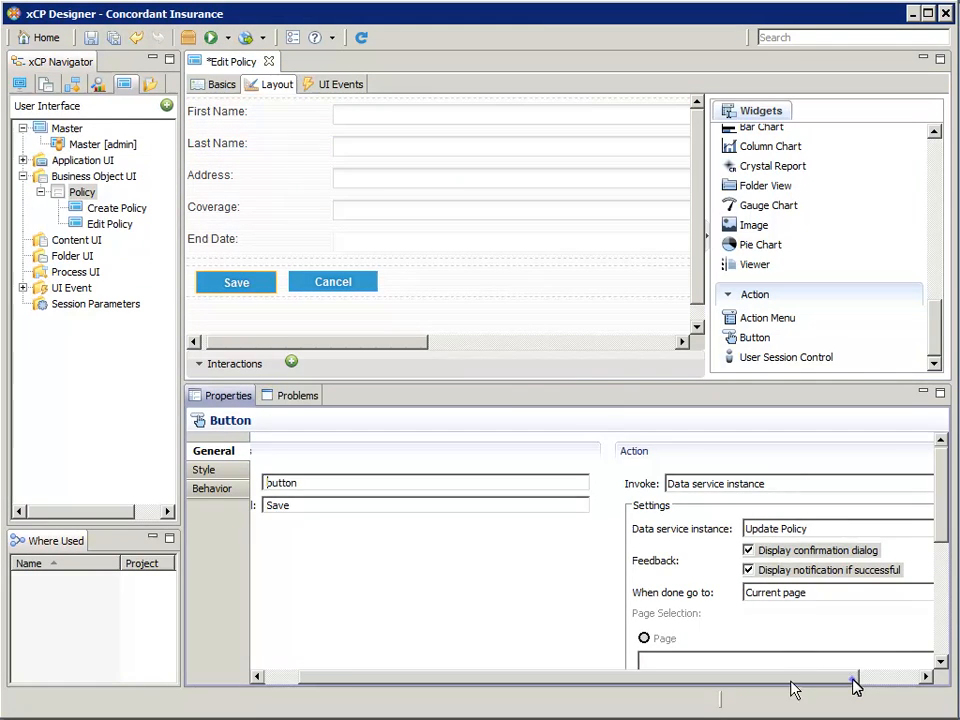
{"action": "left_click_drag", "start_coordinate": [942, 523], "coordinate": [944, 565]}
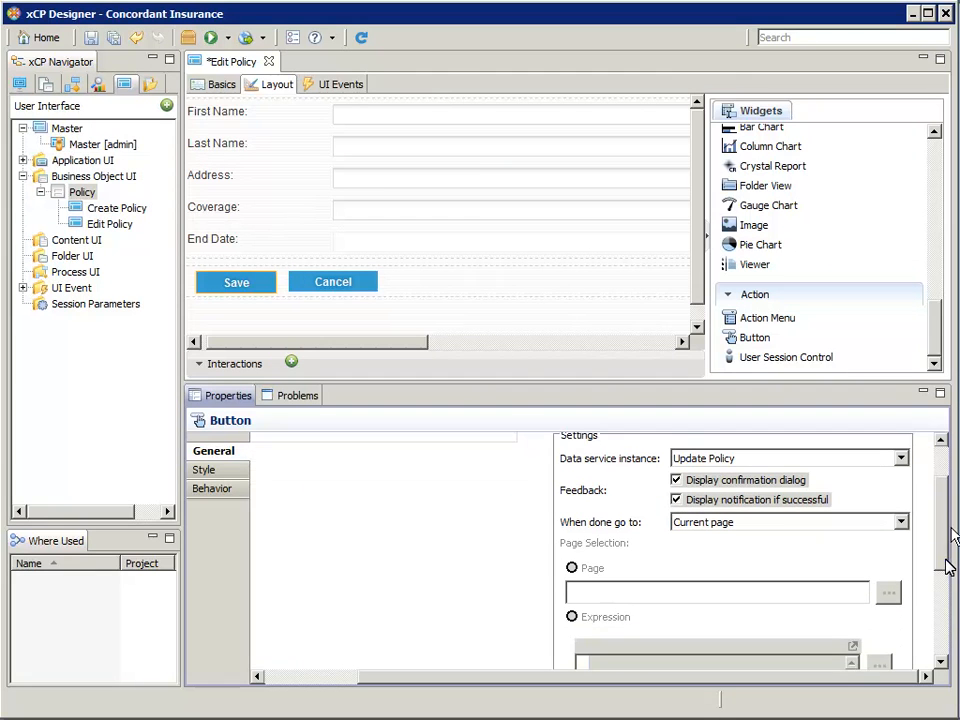
{"action": "left_click", "coordinate": [902, 522]}
{"action": "left_click", "coordinate": [746, 552]}
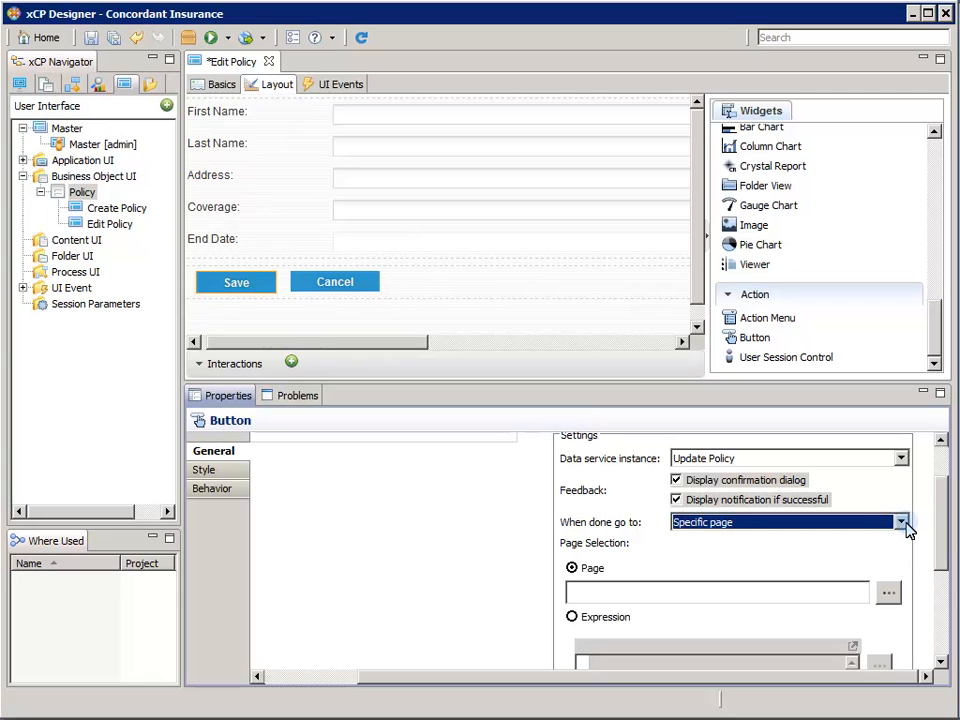
{"action": "left_click", "coordinate": [905, 525]}
{"action": "left_click", "coordinate": [900, 551]}
{"action": "left_click", "coordinate": [889, 593]}
{"action": "left_click", "coordinate": [414, 343]}
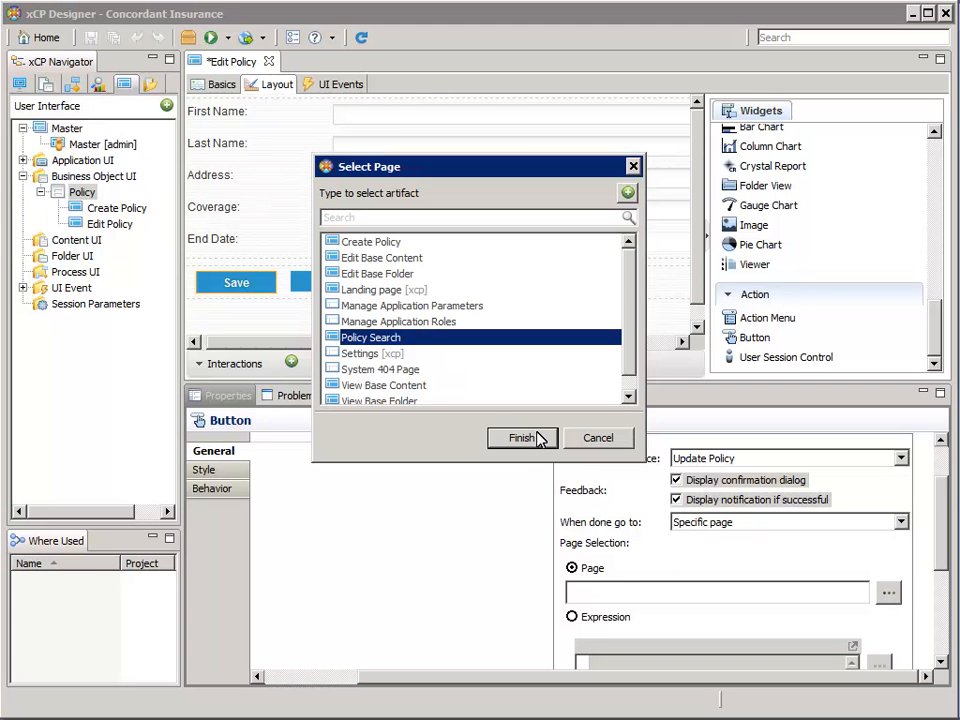
{"action": "left_click", "coordinate": [540, 439]}
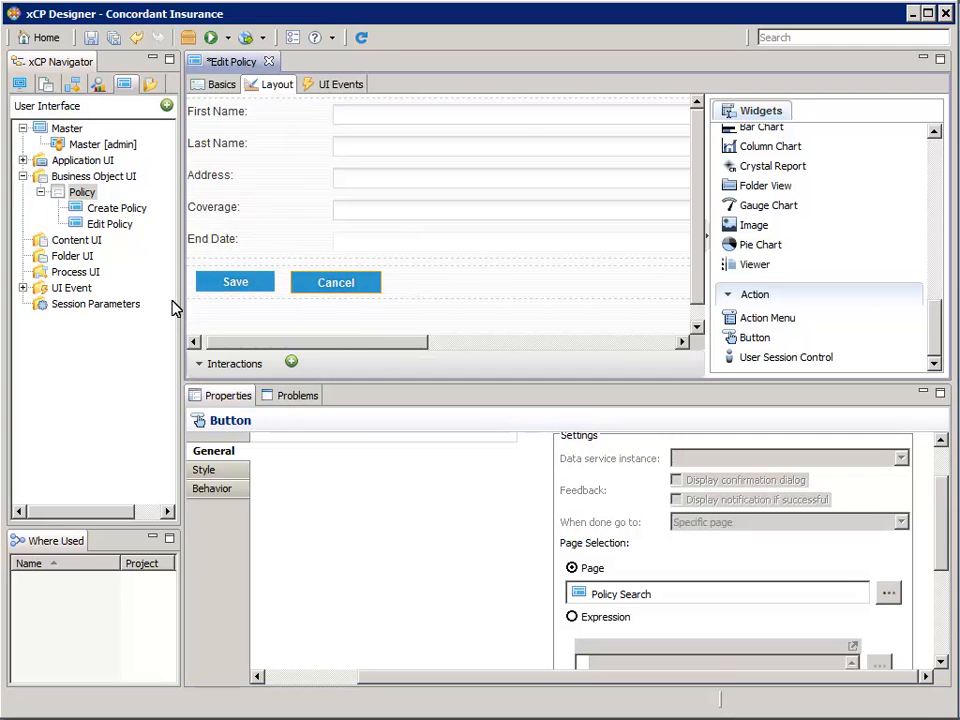
{"action": "left_click", "coordinate": [91, 38]}
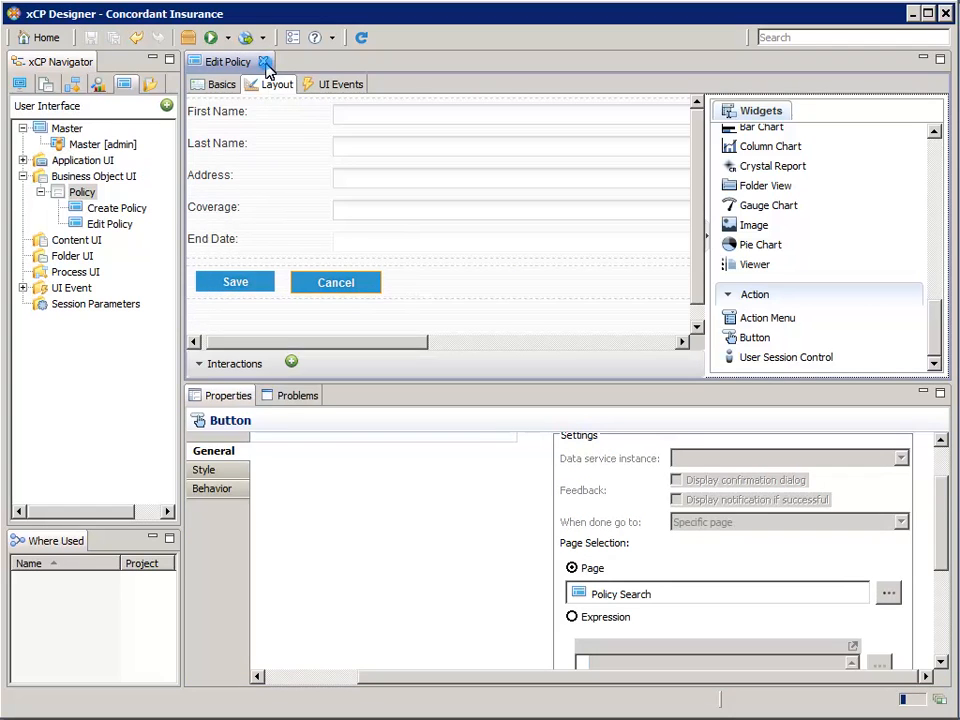
{"action": "left_click", "coordinate": [264, 62]}
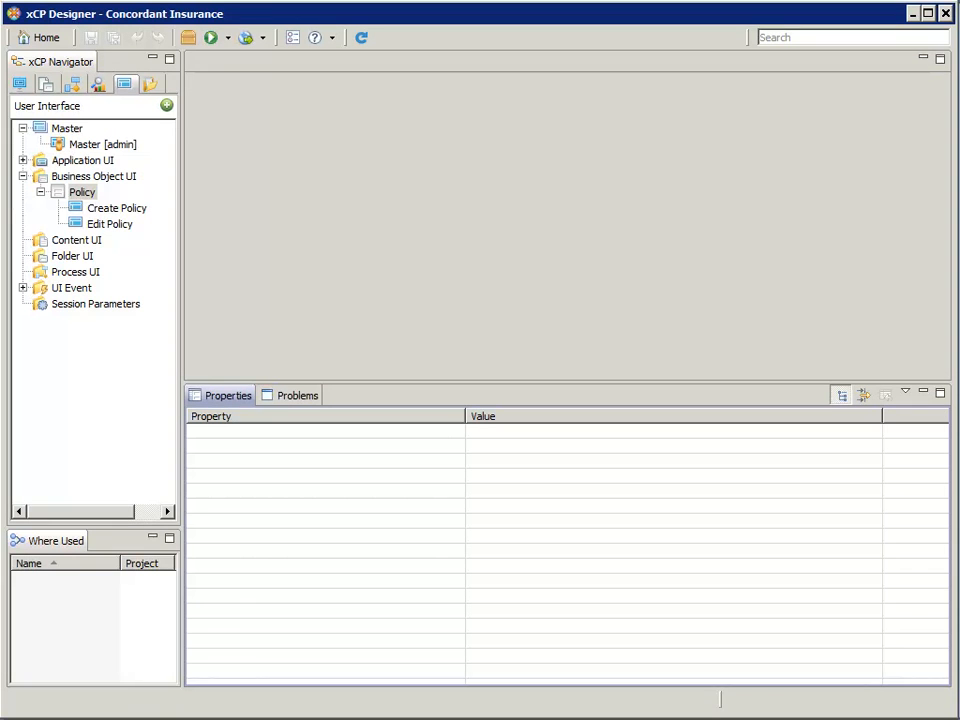
Create a context menu for the Policy business object and relabel its edit action as "Edit Policy...".
{"action": "right_click", "coordinate": [88, 194]}
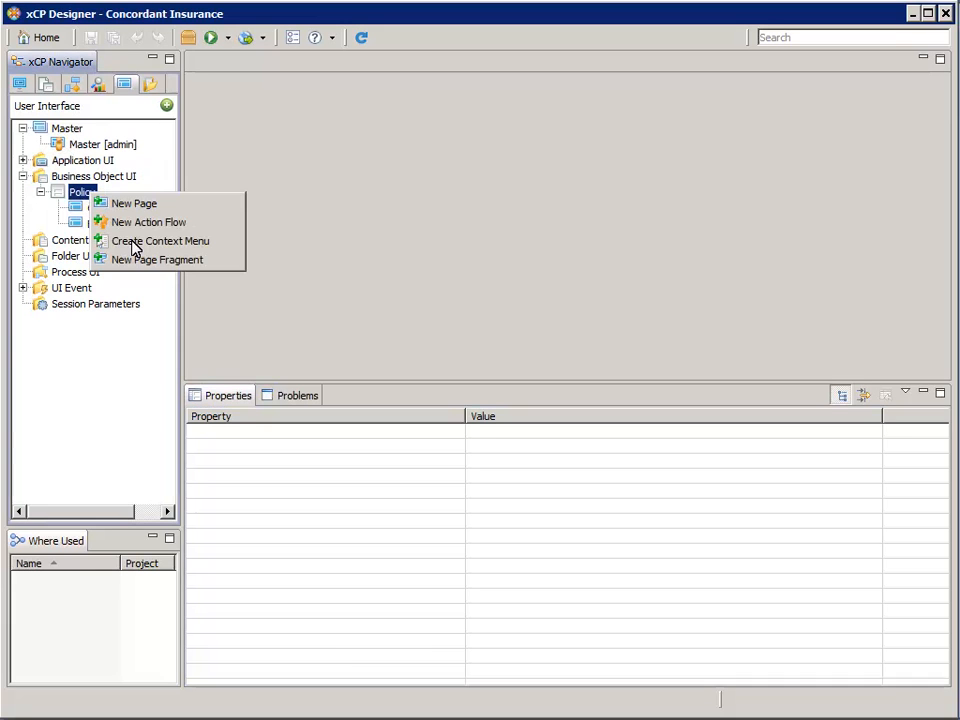
{"action": "left_click", "coordinate": [135, 243]}
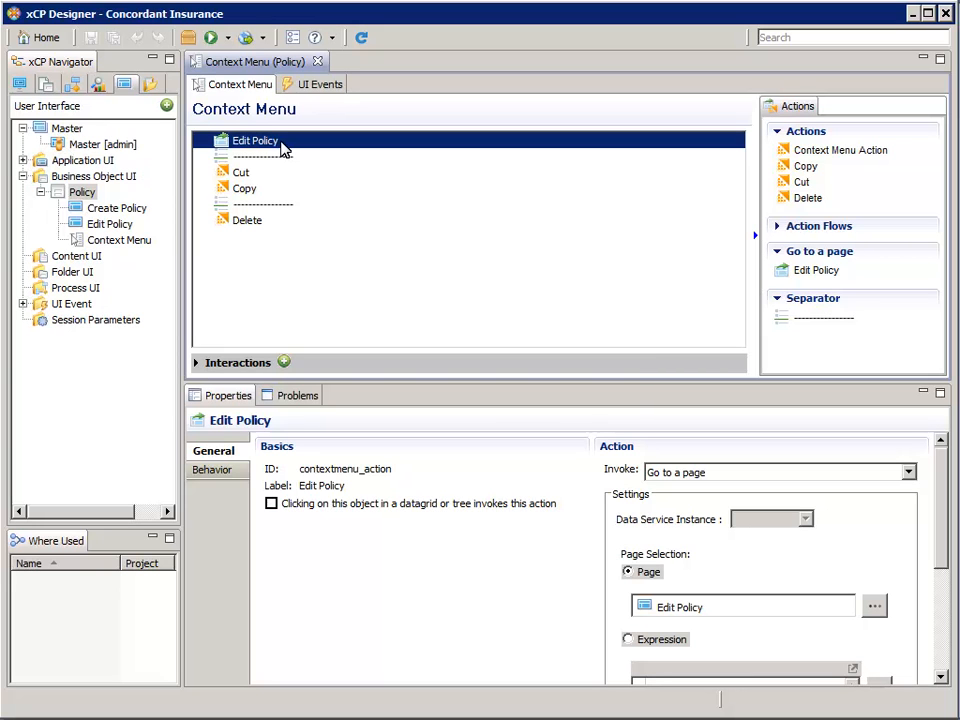
{"action": "left_click", "coordinate": [326, 486]}
{"action": "type", "text": "..."}
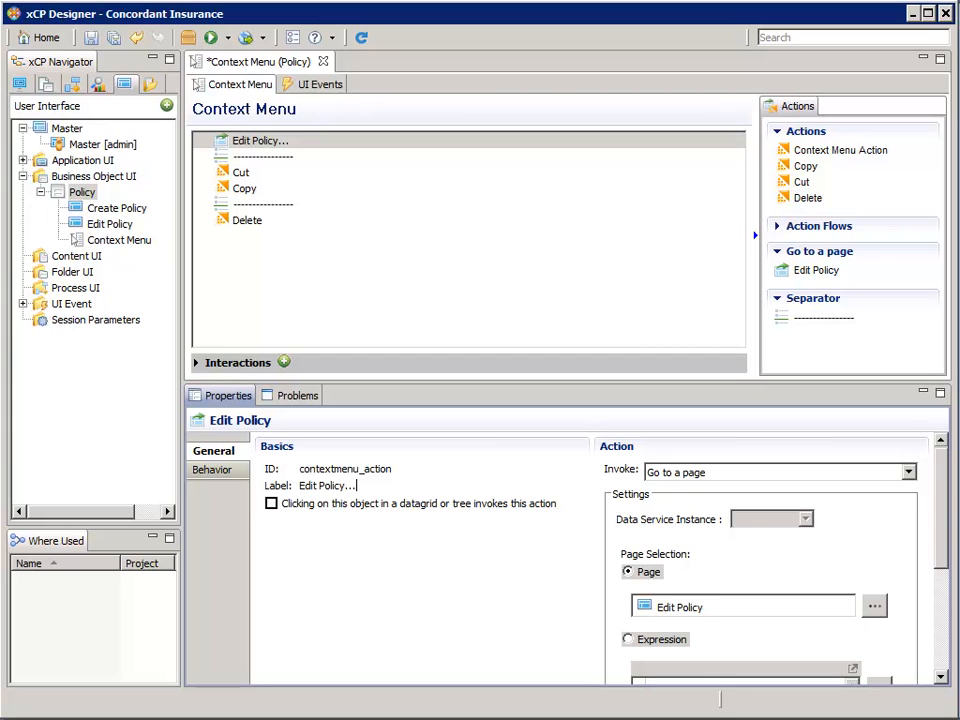
Relabel the Delete action in the Policy context menu as "Delete Policy".
{"action": "left_click", "coordinate": [256, 224]}
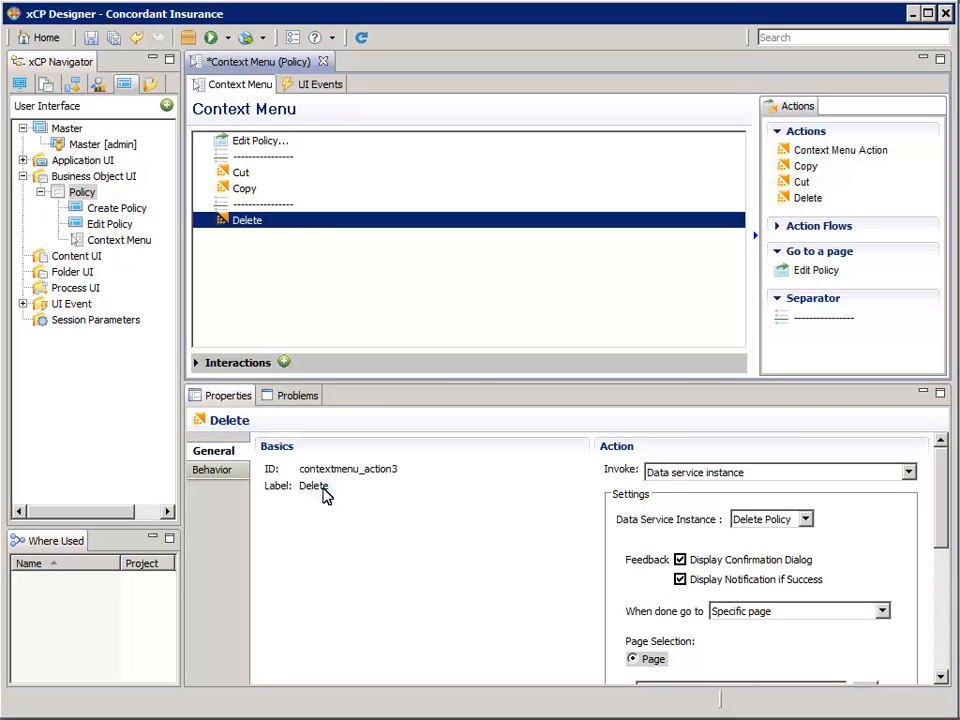
{"action": "left_click", "coordinate": [338, 495]}
{"action": "type", "text": "Policy.."}
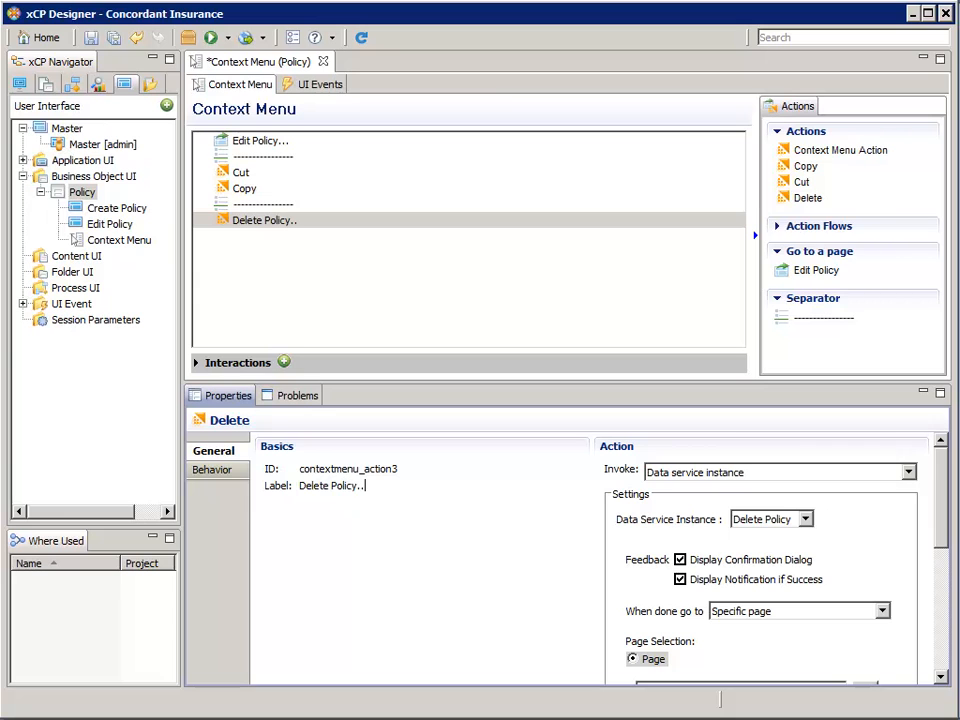
{"action": "key", "text": "BackSpace"}
{"action": "key", "text": "BackSpace"}
Insert the date function differenceDays(date1, date2) as the Disabled when expression of the "Edit Policy..." action.
{"action": "left_click", "coordinate": [270, 146]}
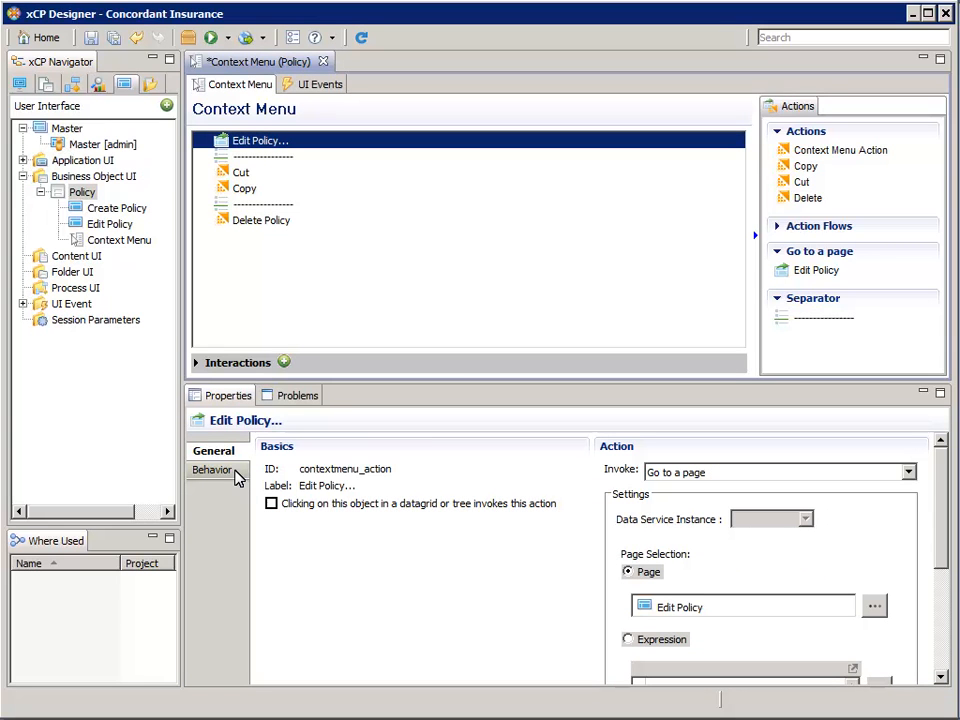
{"action": "left_click", "coordinate": [238, 478]}
{"action": "left_click", "coordinate": [388, 598]}
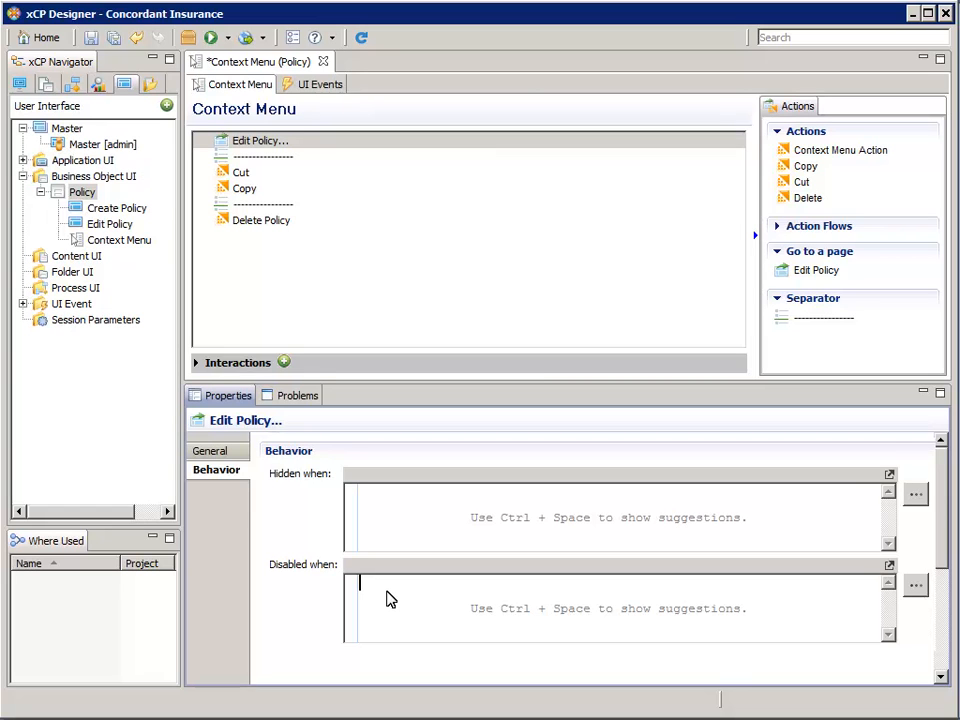
{"action": "left_click", "coordinate": [916, 585]}
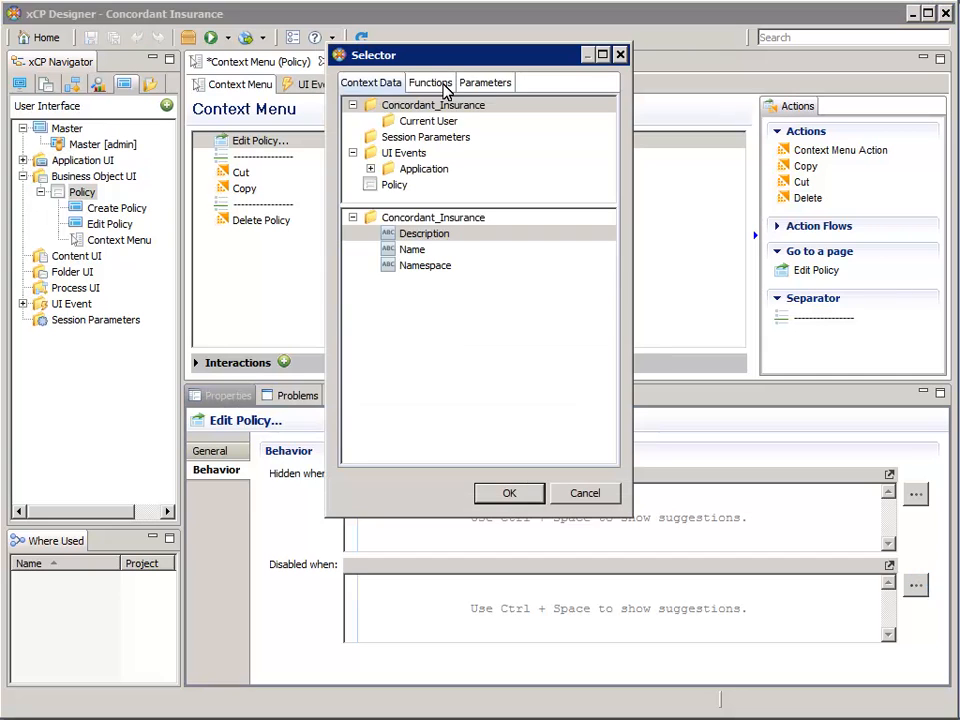
{"action": "left_click", "coordinate": [443, 84]}
{"action": "left_click", "coordinate": [370, 150]}
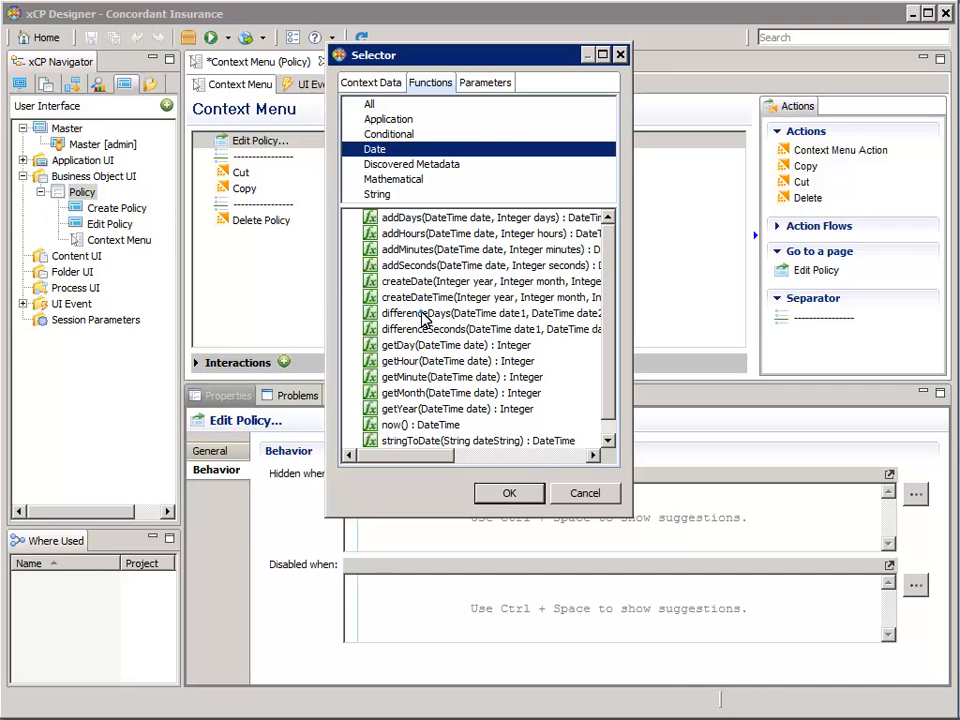
{"action": "left_click", "coordinate": [370, 313]}
{"action": "left_click", "coordinate": [509, 493]}
Replace the date1 argument of differenceDays with the date function today().
{"action": "left_click", "coordinate": [916, 585]}
{"action": "left_click", "coordinate": [443, 85]}
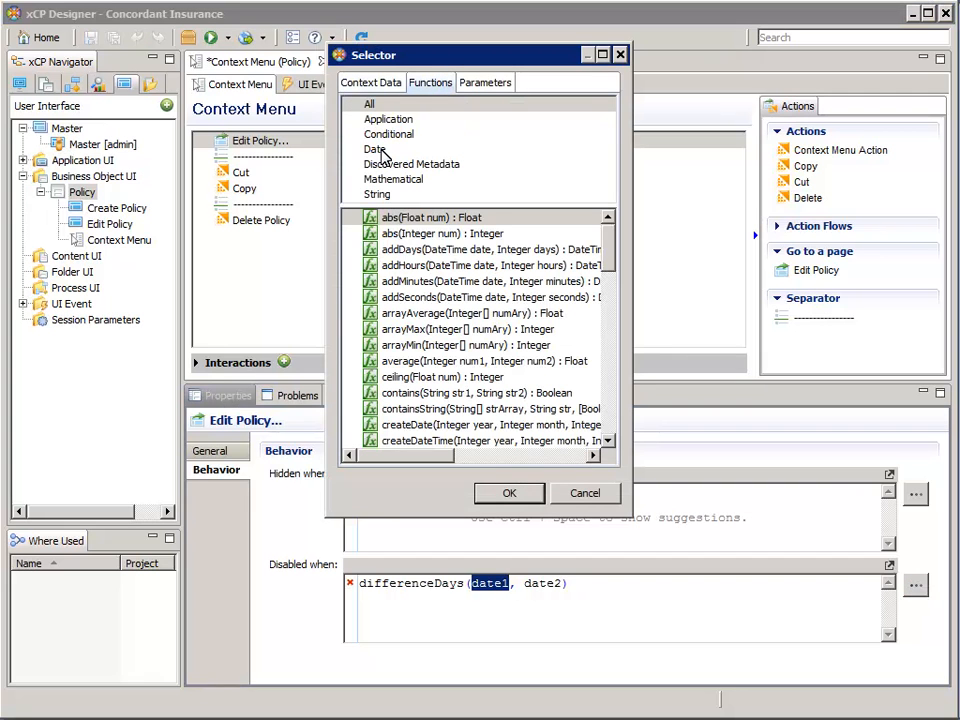
{"action": "left_click", "coordinate": [400, 149]}
{"action": "left_click_drag", "start_coordinate": [611, 306], "coordinate": [606, 364]}
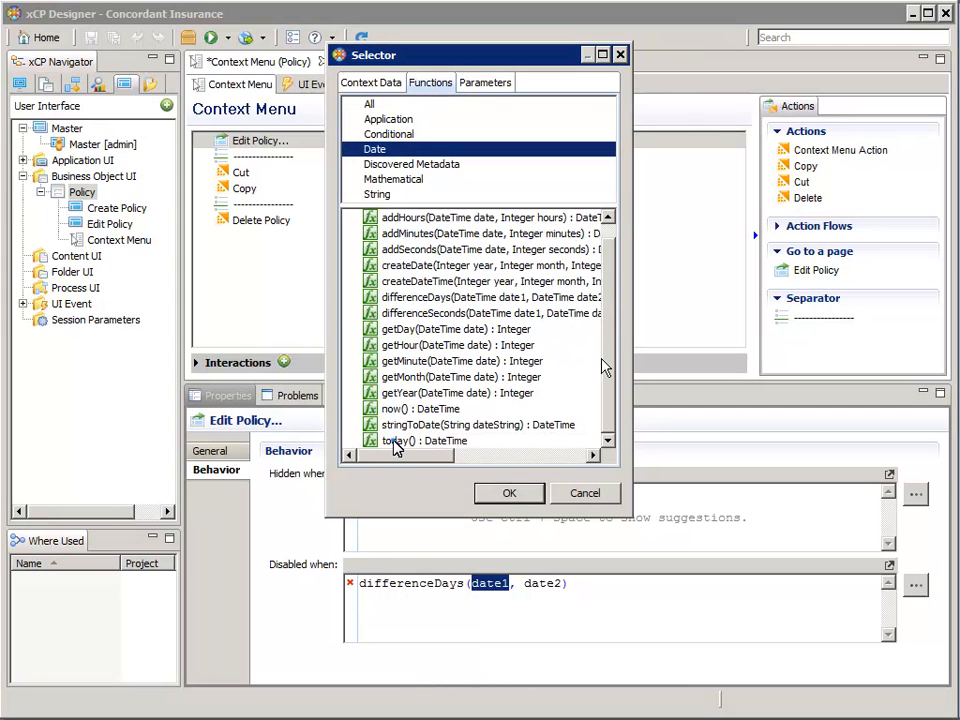
{"action": "left_click", "coordinate": [507, 494]}
Replace the date2 argument of differenceDays with the Policy object's End Date attribute.
{"action": "left_click_drag", "start_coordinate": [537, 590], "coordinate": [578, 592]}
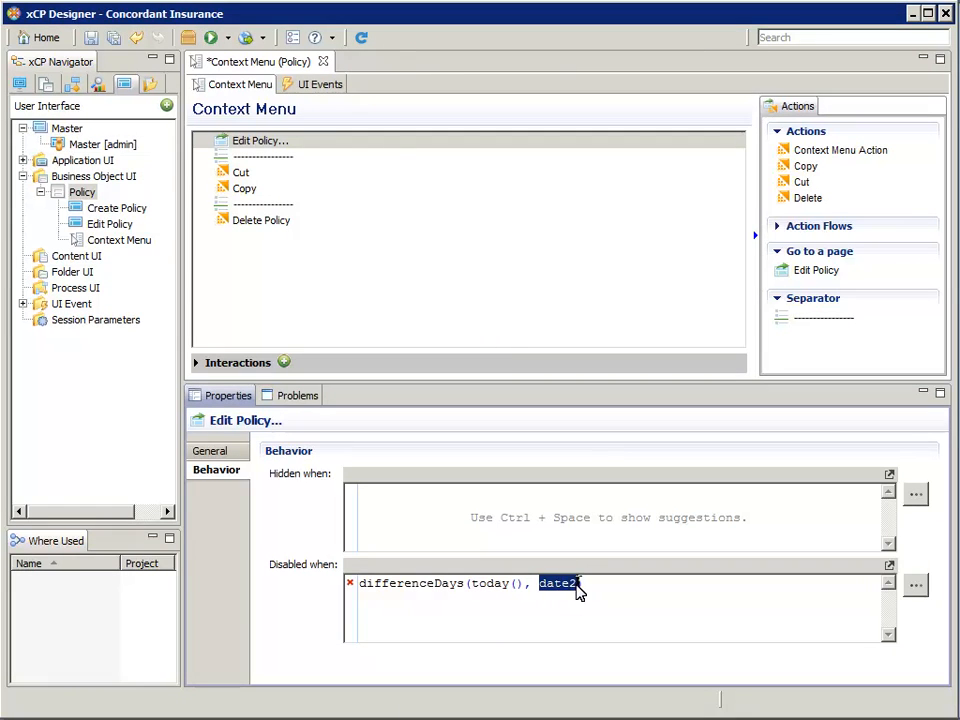
{"action": "left_click", "coordinate": [916, 590]}
{"action": "left_click", "coordinate": [400, 186]}
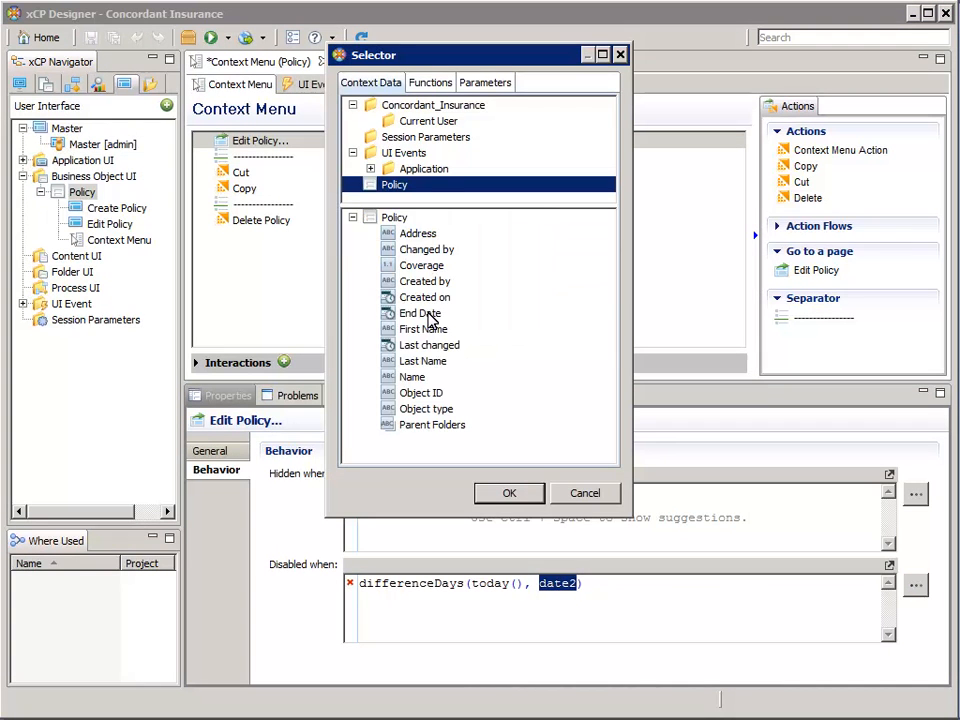
{"action": "left_click", "coordinate": [425, 314]}
{"action": "left_click", "coordinate": [509, 494]}
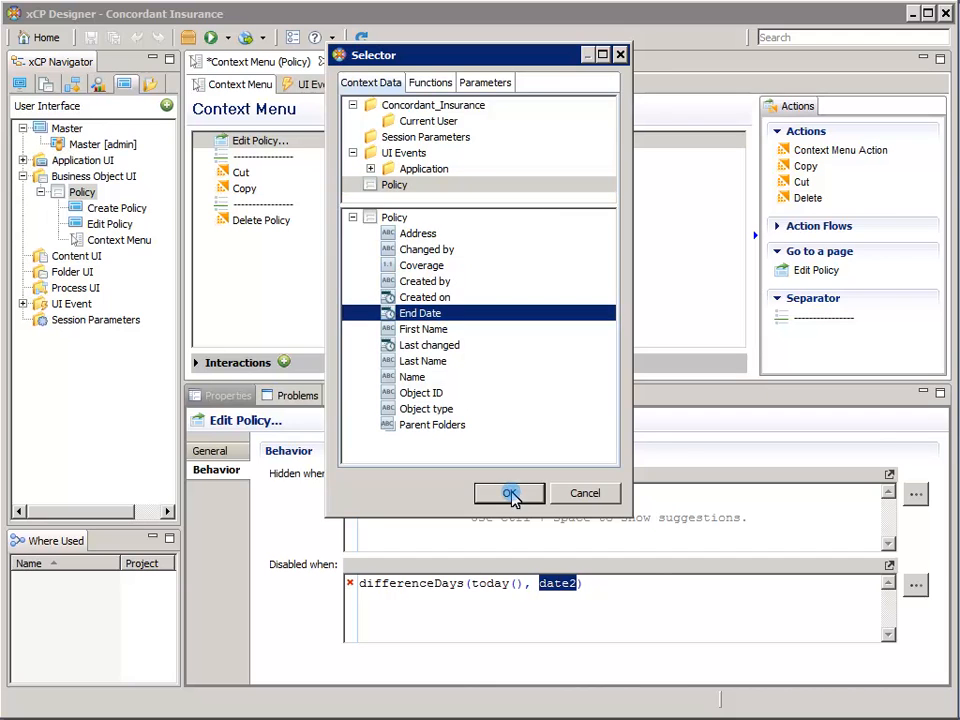
Complete the Disabled when expression with the comparison > 0, and save and close the Policy context menu.
{"action": "left_click", "coordinate": [690, 588]}
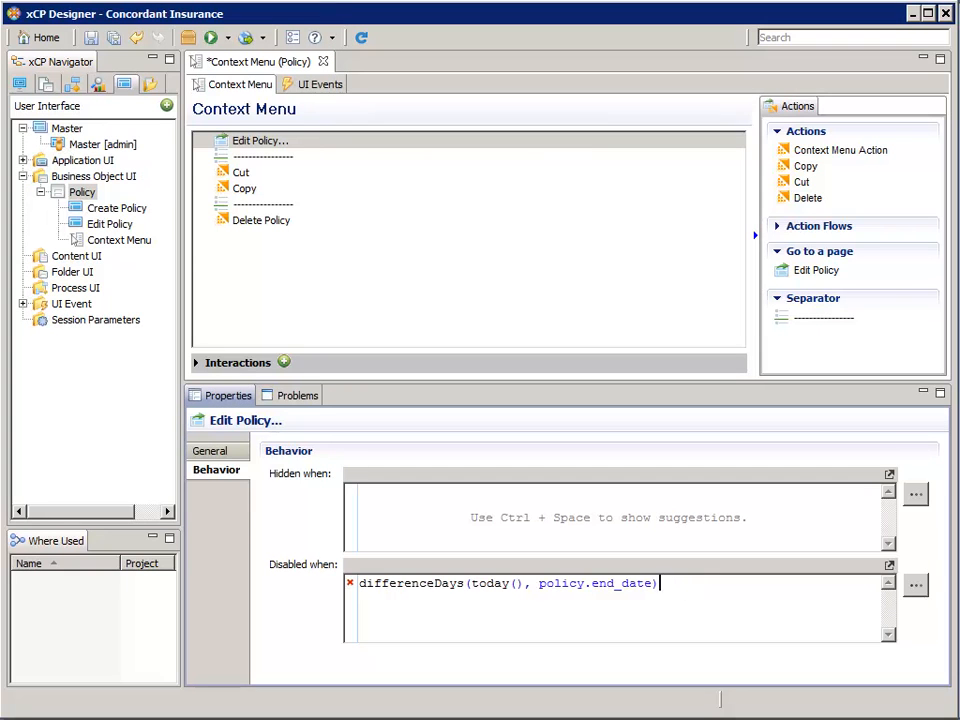
{"action": "type", "text": "> "}
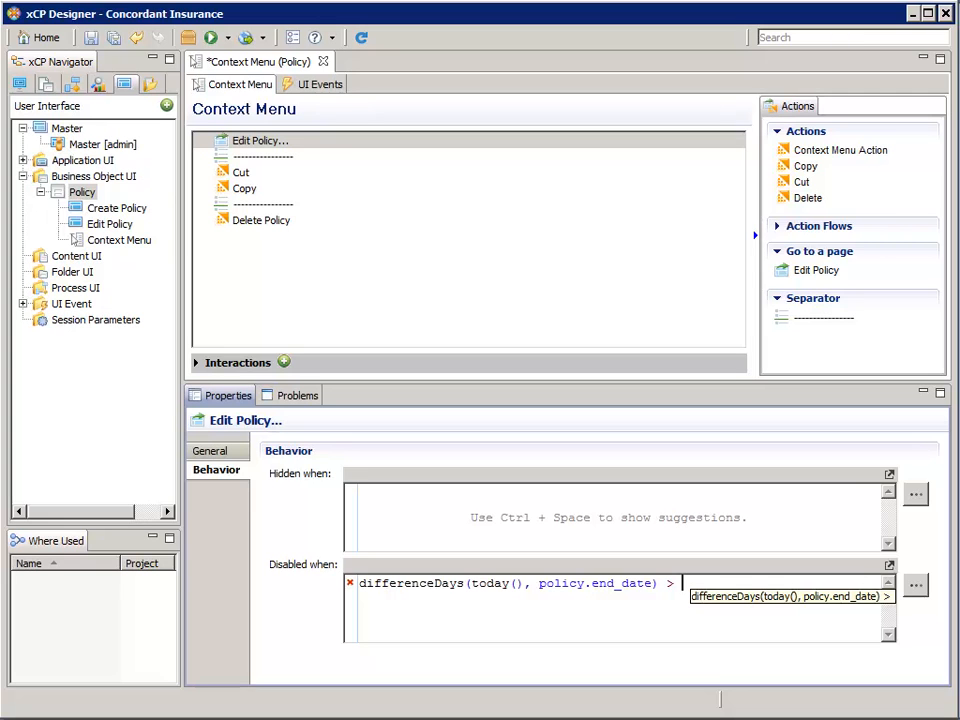
{"action": "type", "text": "0"}
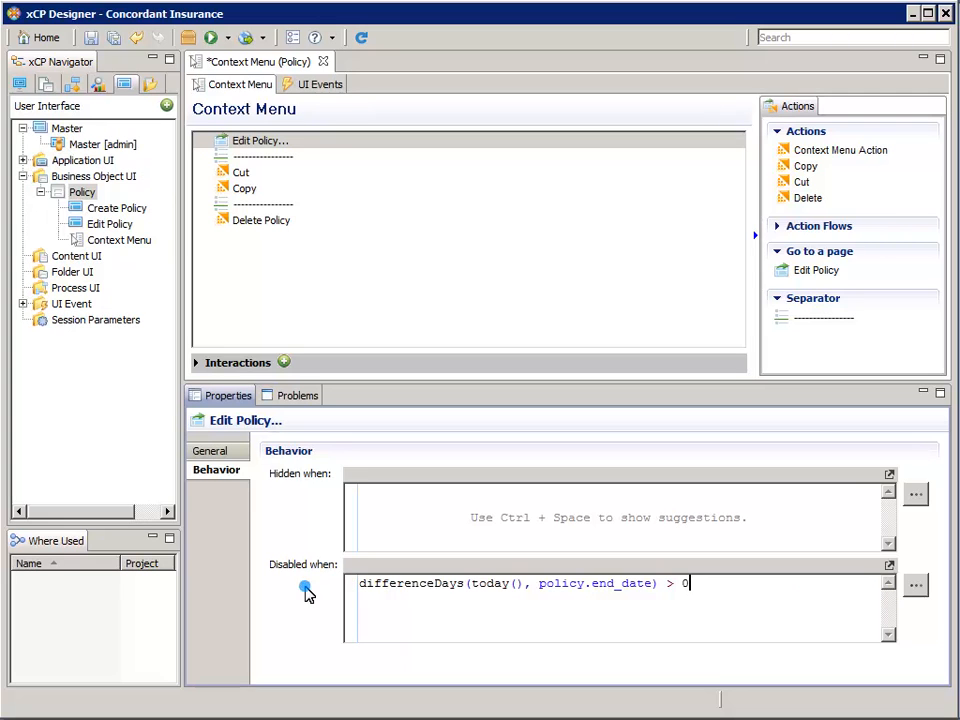
{"action": "left_click", "coordinate": [91, 38]}
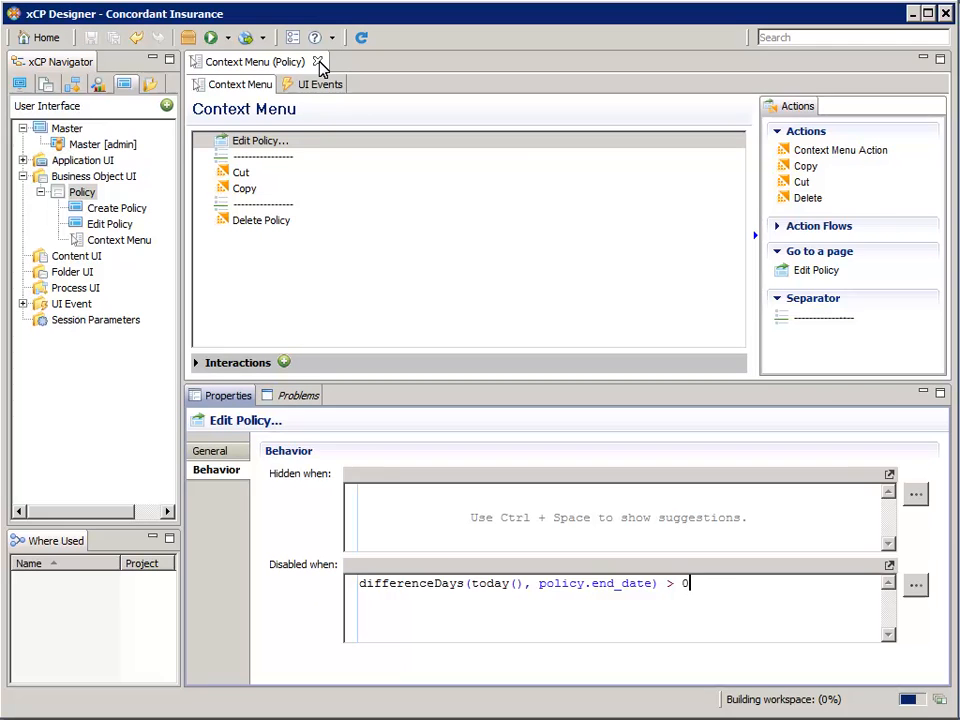
{"action": "left_click", "coordinate": [318, 62]}
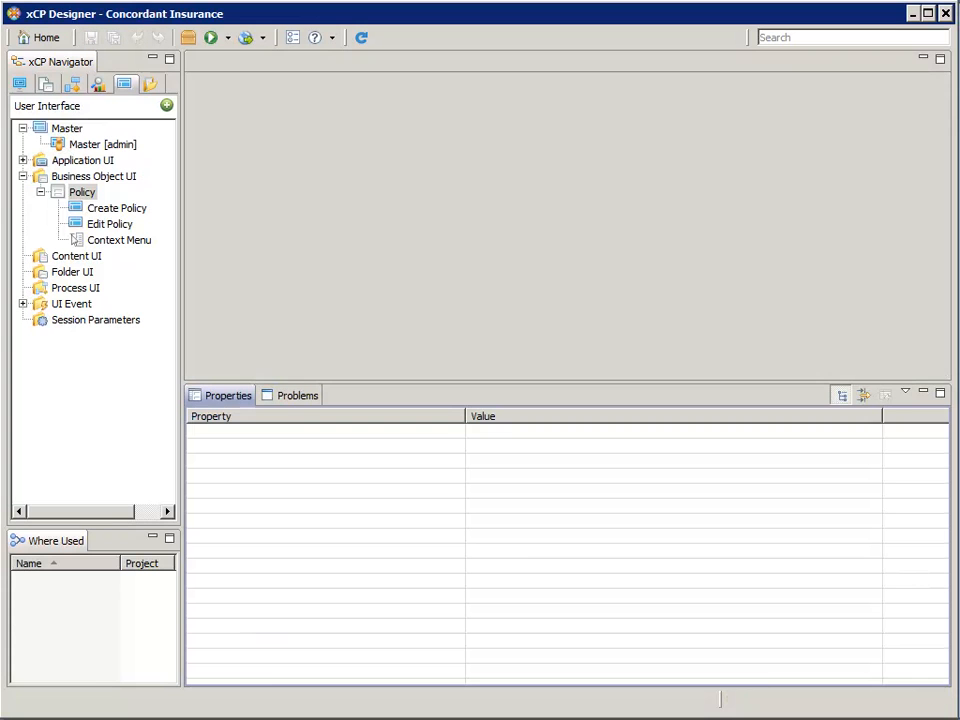